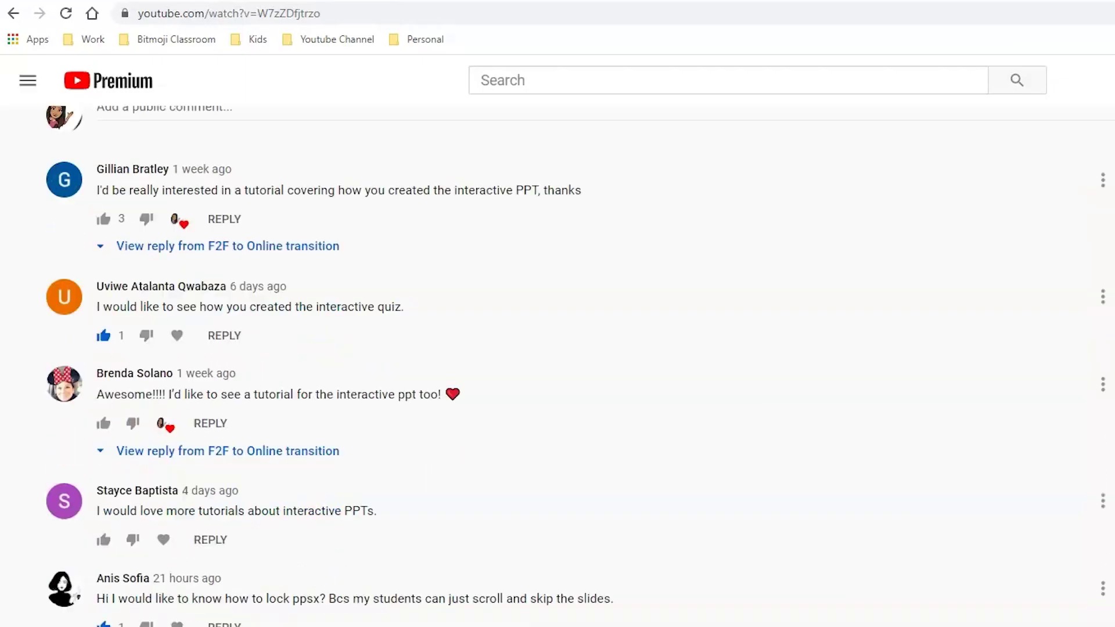
Step: On the Y=mx+b slide, reveal the slope explanation for m and the Y-intercept explanation for b
scroll(575, 366, "down", 5)
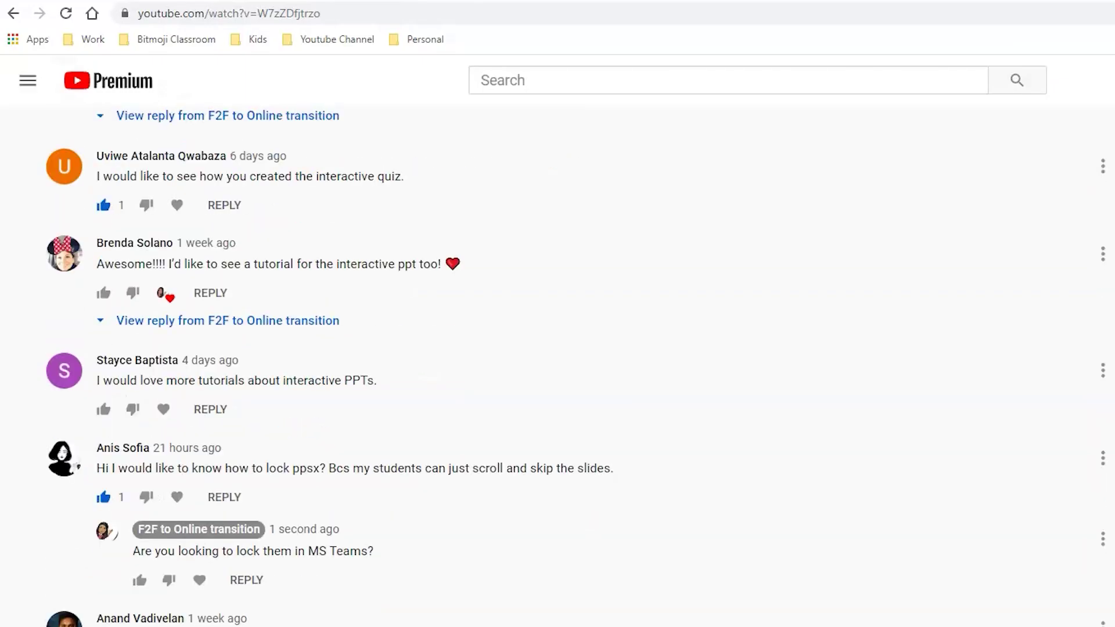
scroll(575, 366, "down", 8)
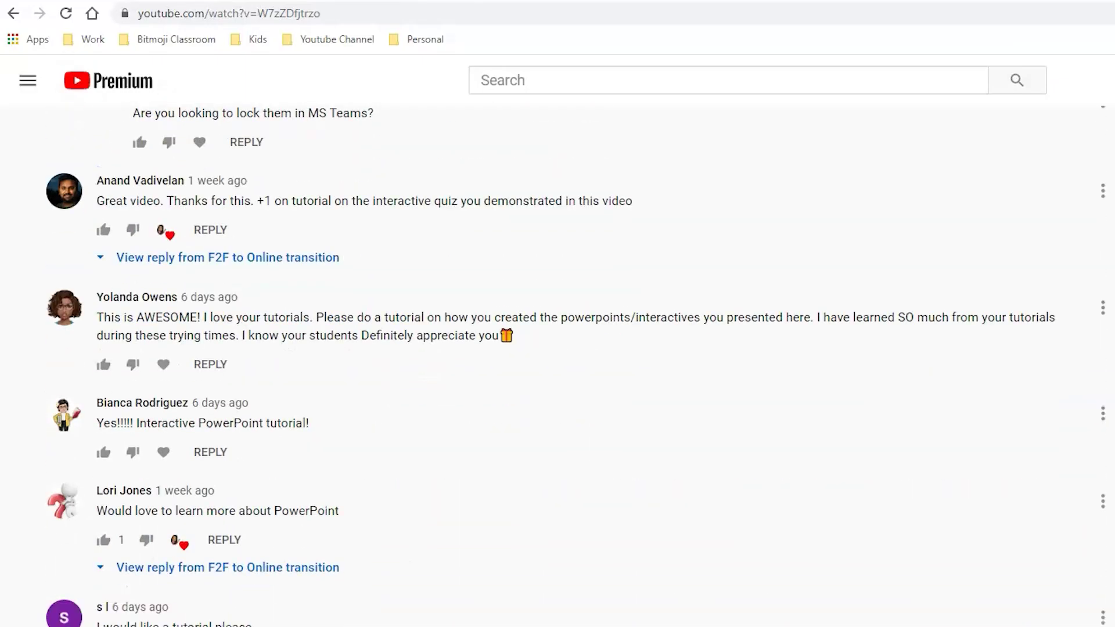
scroll(574, 366, "down", 6)
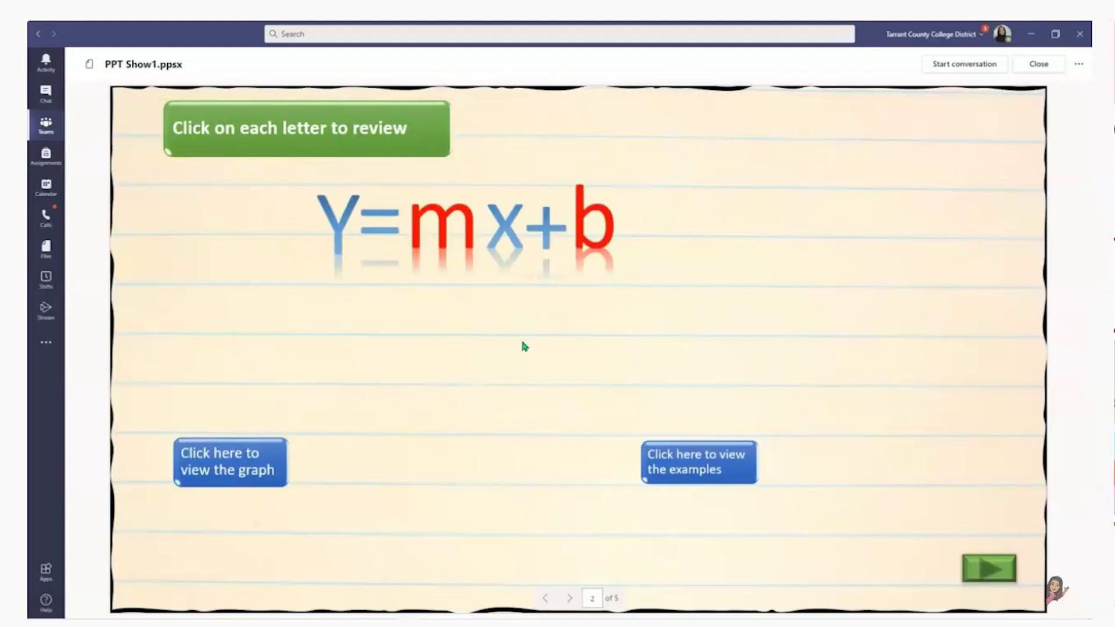
left_click(465, 233)
left_click(601, 236)
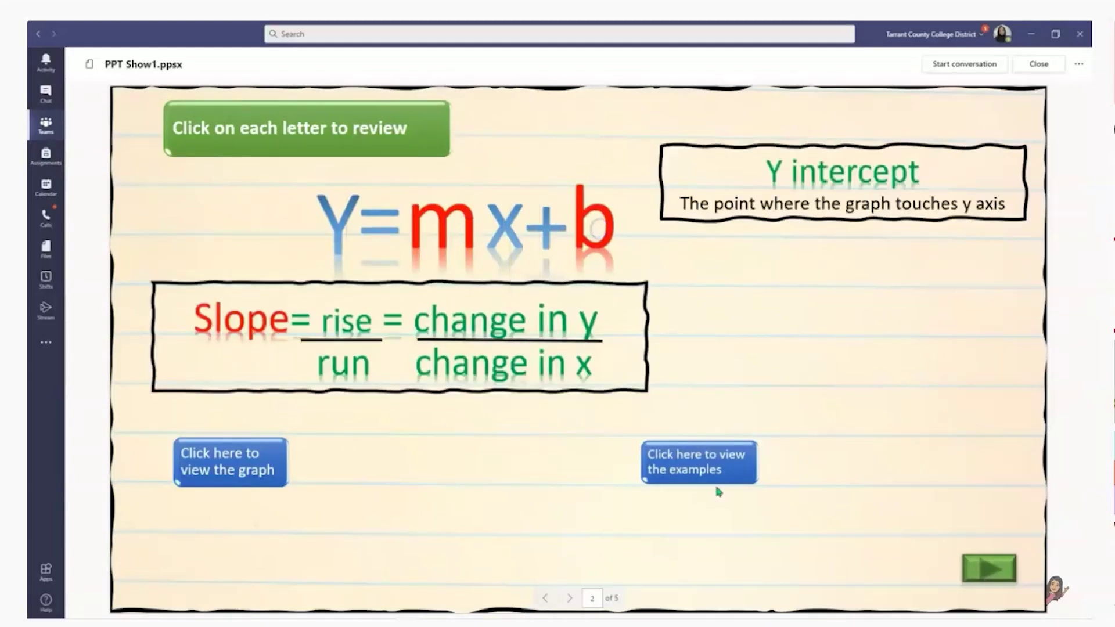
Step: Show the worked slope-intercept examples, then reveal the occipital, parietal, temporal, brainstem and cerebellum callouts
left_click(708, 463)
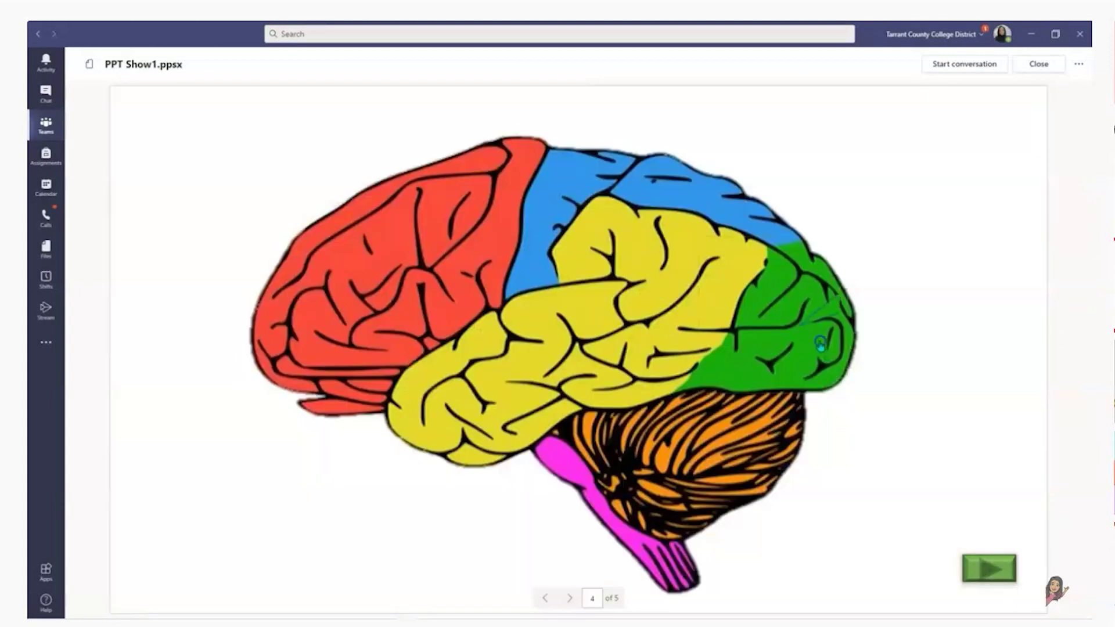
left_click(820, 343)
left_click(700, 186)
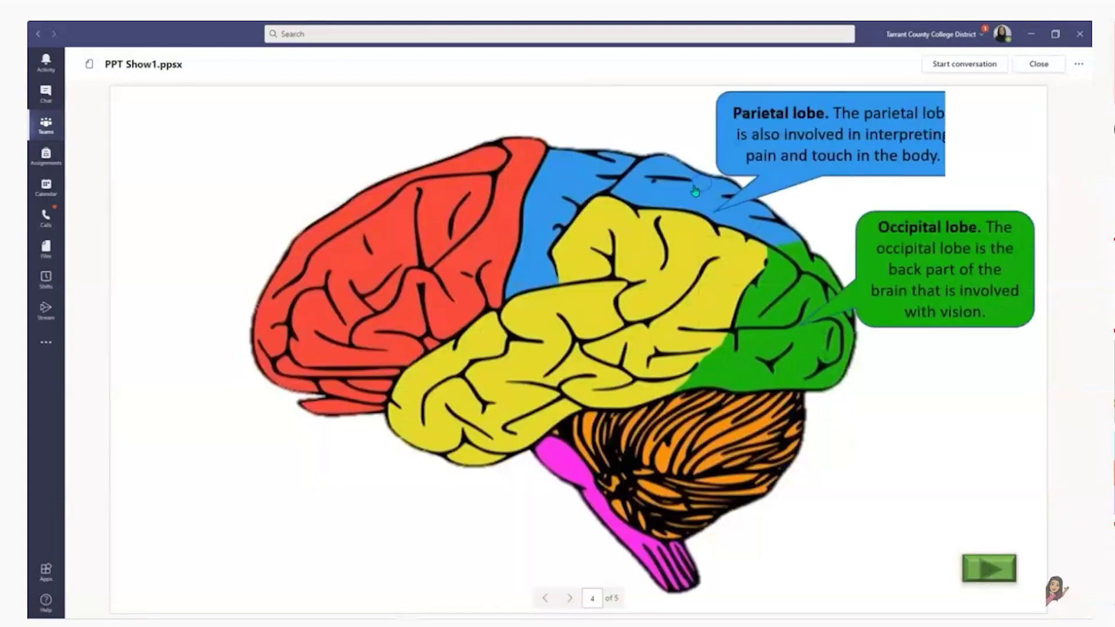
left_click(391, 204)
left_click(413, 404)
left_click(555, 461)
left_click(746, 452)
Step: On the Click on Frontal Lobe quiz, try occipital, cerebellum and brainstem, then frontal lobe
left_click(969, 416)
left_click(881, 347)
left_click(736, 457)
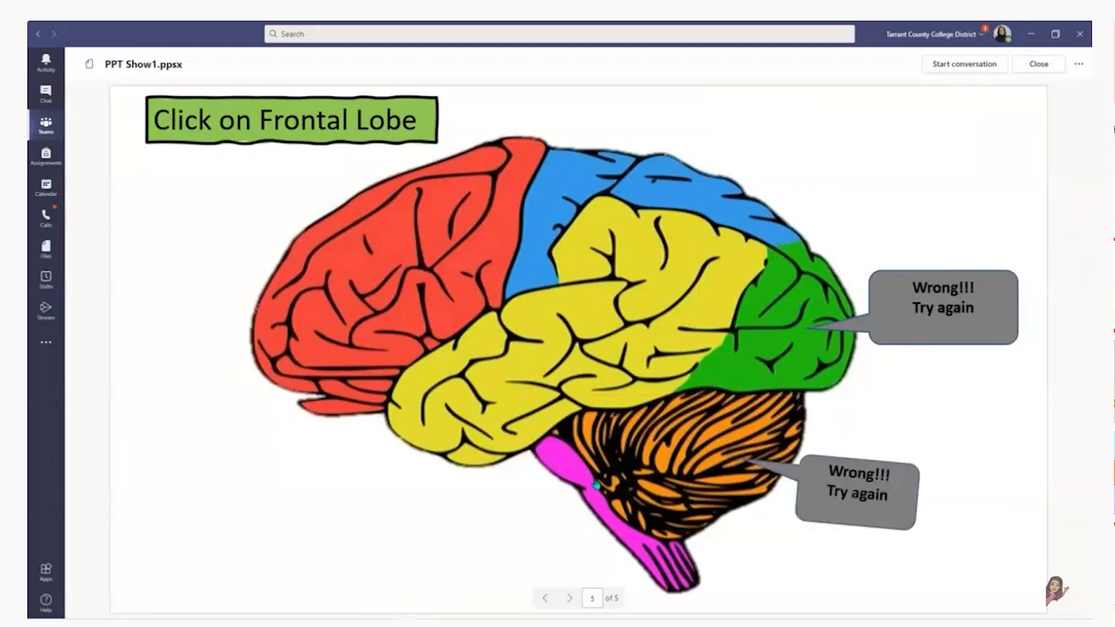
left_click(562, 473)
left_click(291, 283)
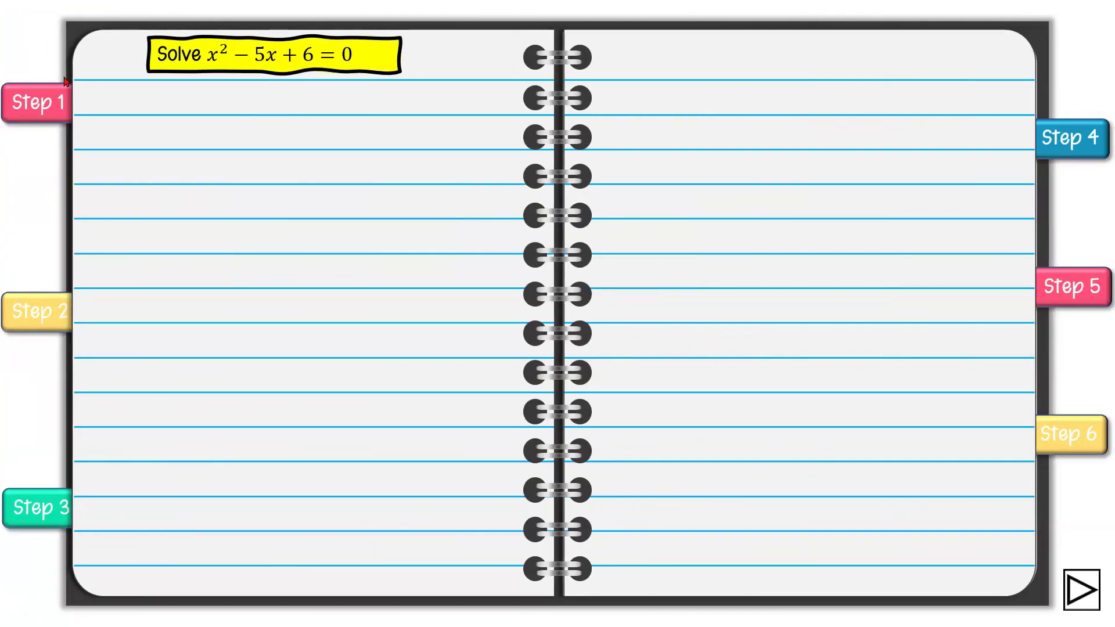
Step: Reveal the Step 1 factoring explanation, then turn to the Step 2 page
left_click(60, 104)
left_click(65, 306)
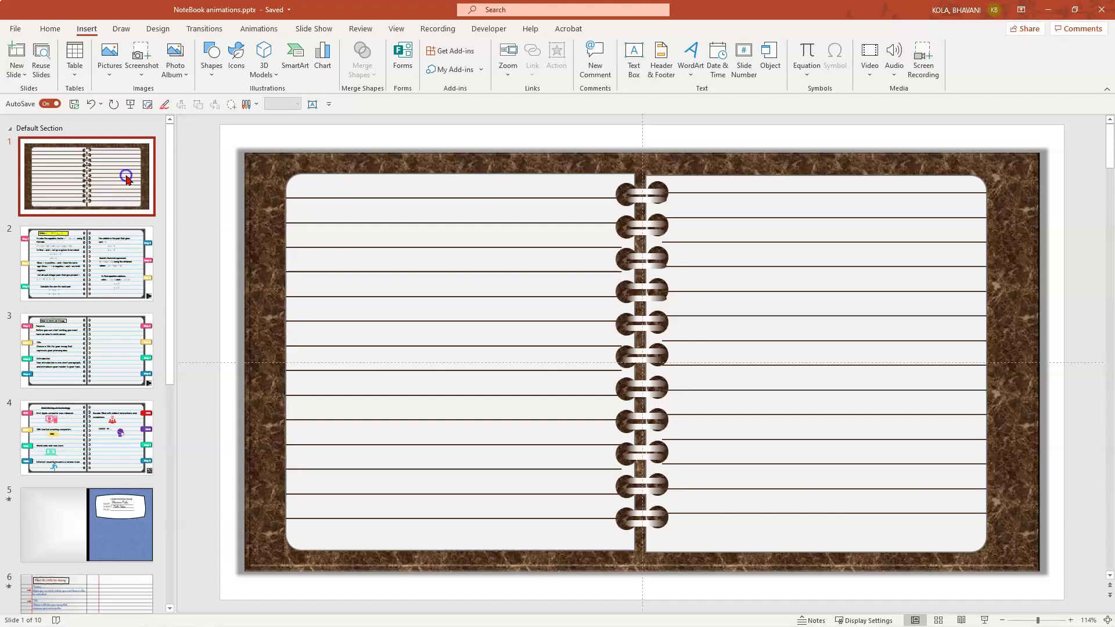
Step: Browse notebook slides 2–8, including the composition book cover, then select the blank lined slide 9
left_click(125, 268)
left_click(133, 344)
left_click(99, 433)
left_click(126, 523)
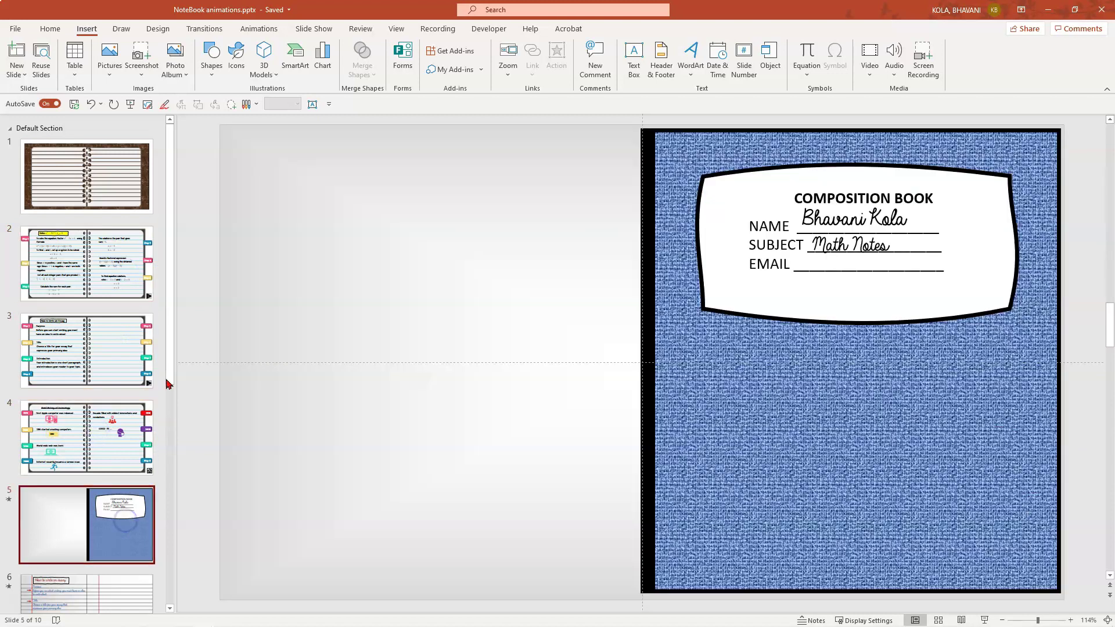
left_click_drag(167, 354, 175, 460)
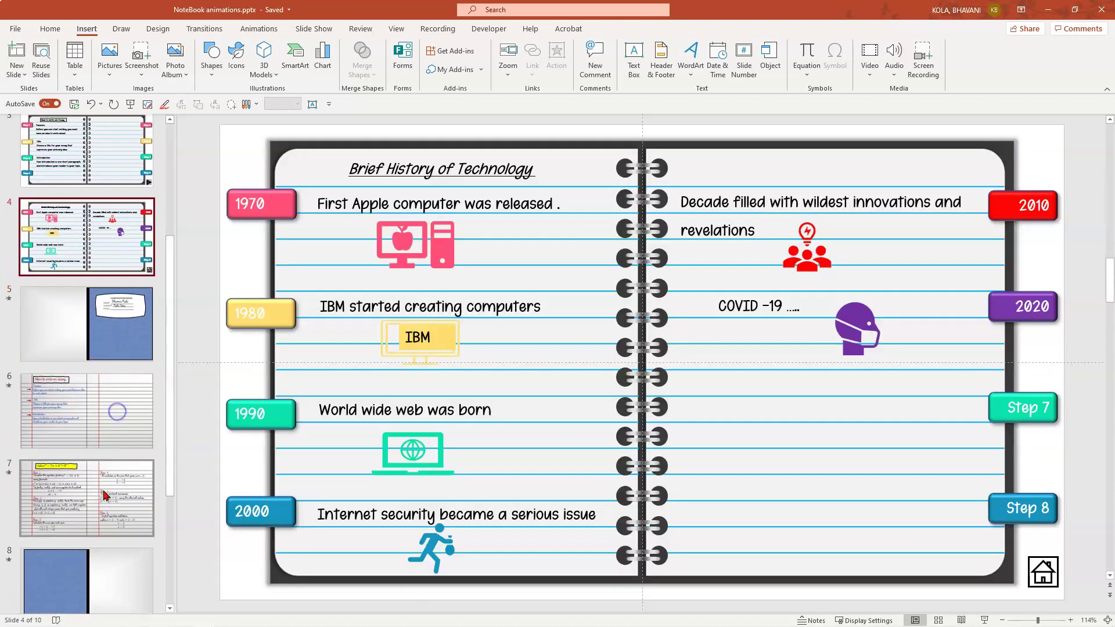
mouse_move(104, 492)
left_mouse_down()
mouse_move(167, 480)
mouse_move(168, 523)
mouse_move(96, 496)
left_mouse_up()
left_click_drag(169, 436, 167, 507)
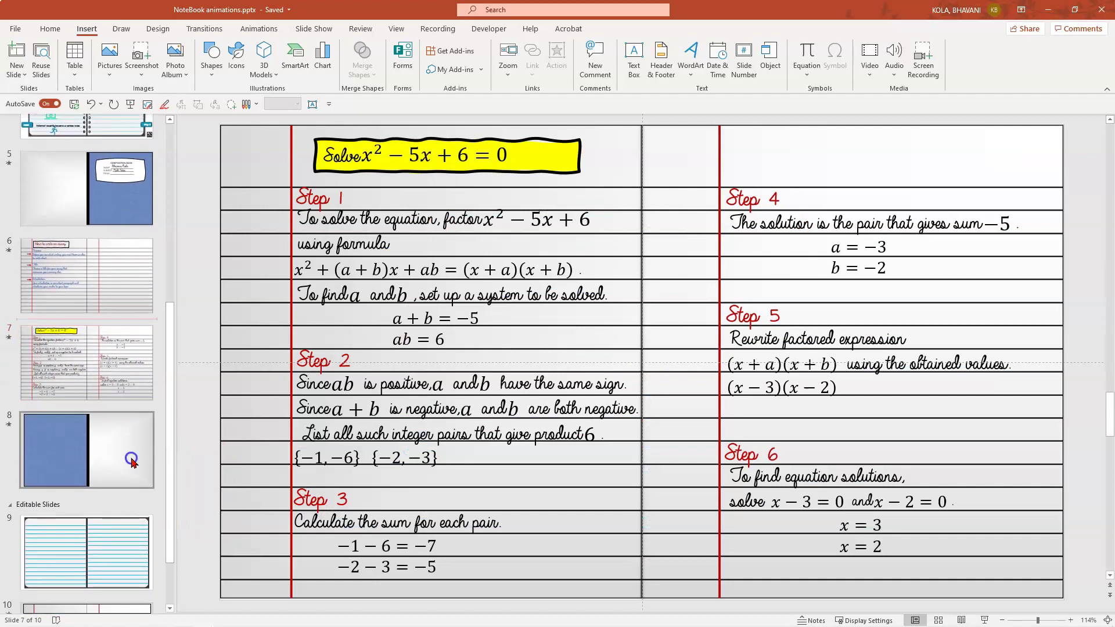
left_click(110, 539)
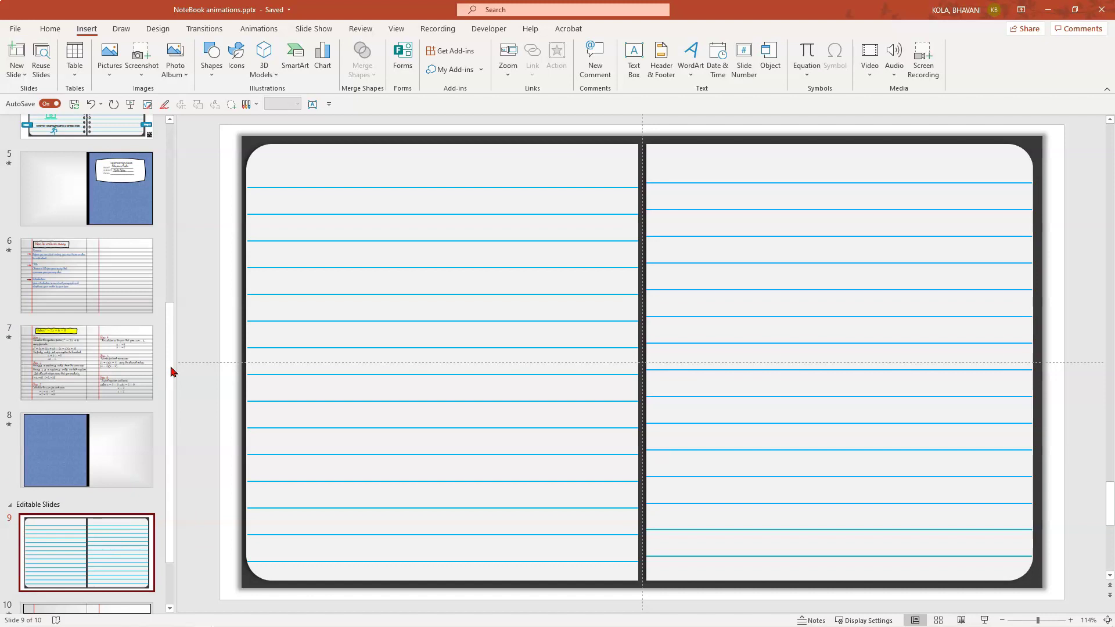
left_click_drag(173, 370, 176, 135)
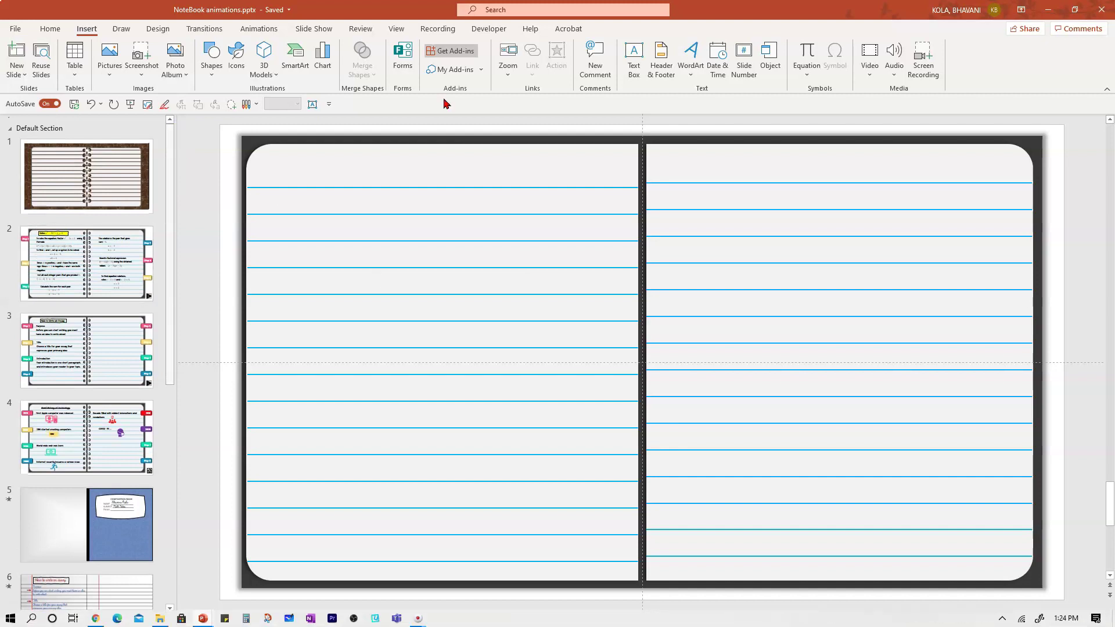
Step: Insert a new Blank layout slide after the blue cover slide 8
key("Page_Up")
left_click(13, 74)
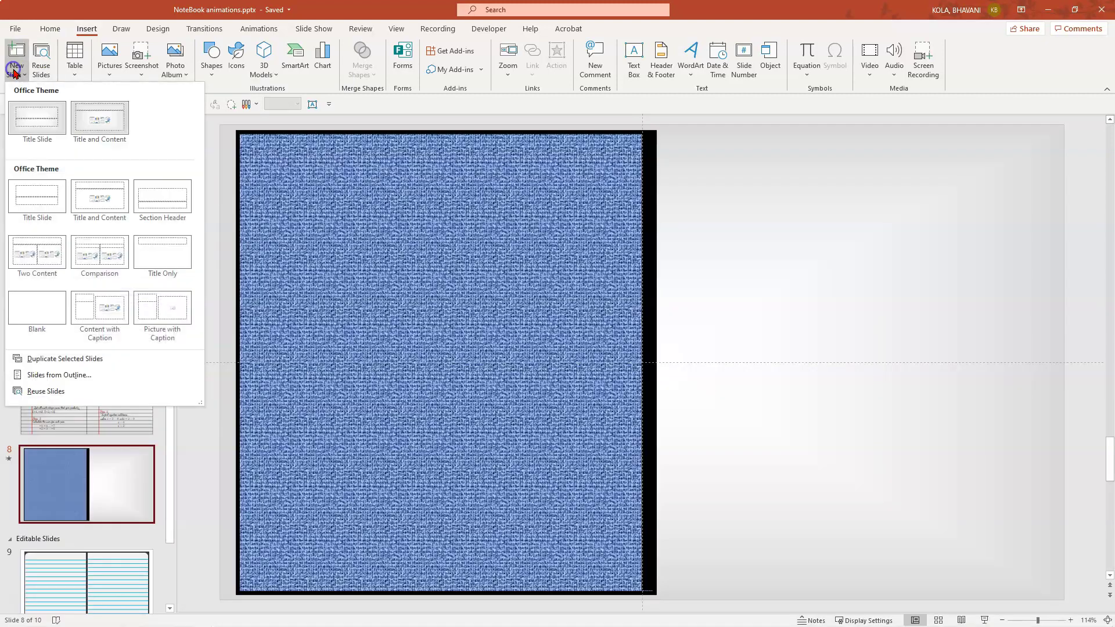
left_click(50, 313)
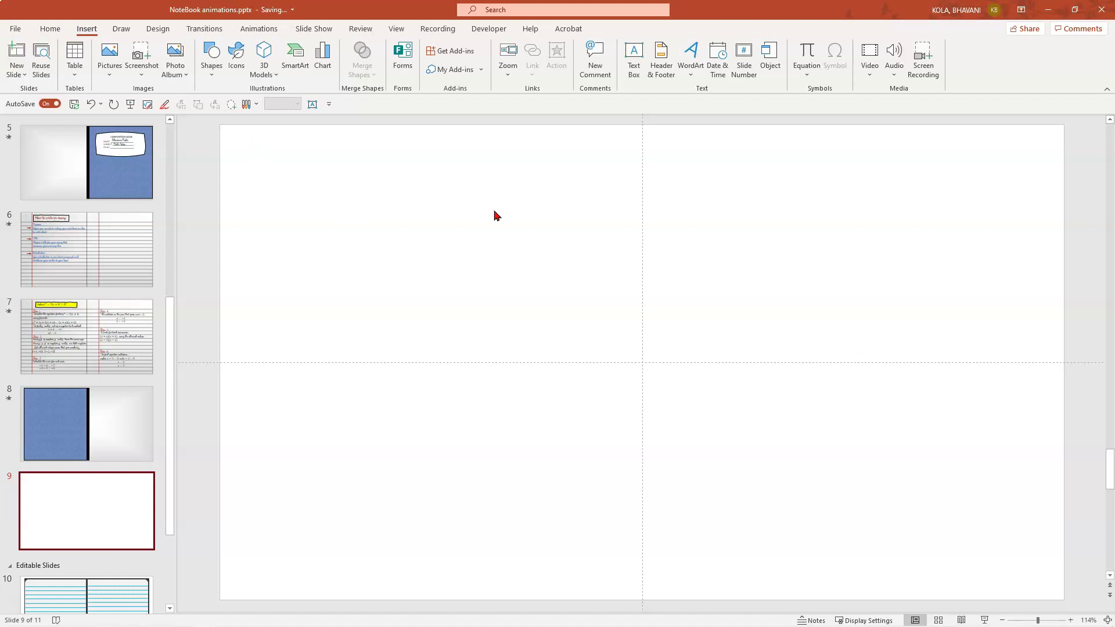
Step: Draw a blue rectangle, 6.74" by 12.14", covering most of the new slide
left_click(396, 29)
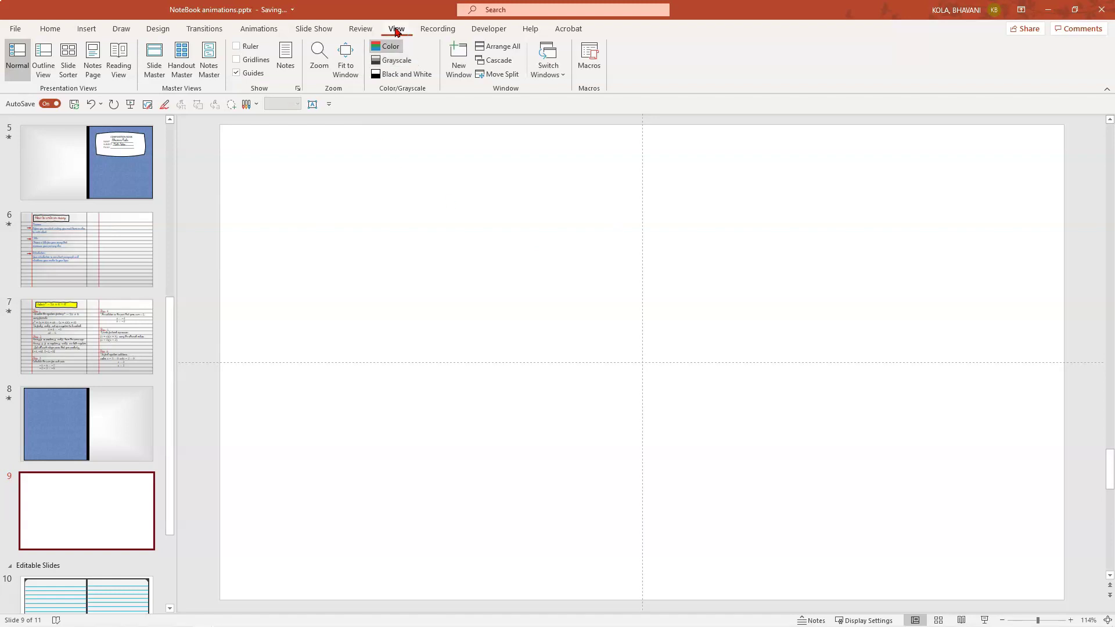
left_click(62, 30)
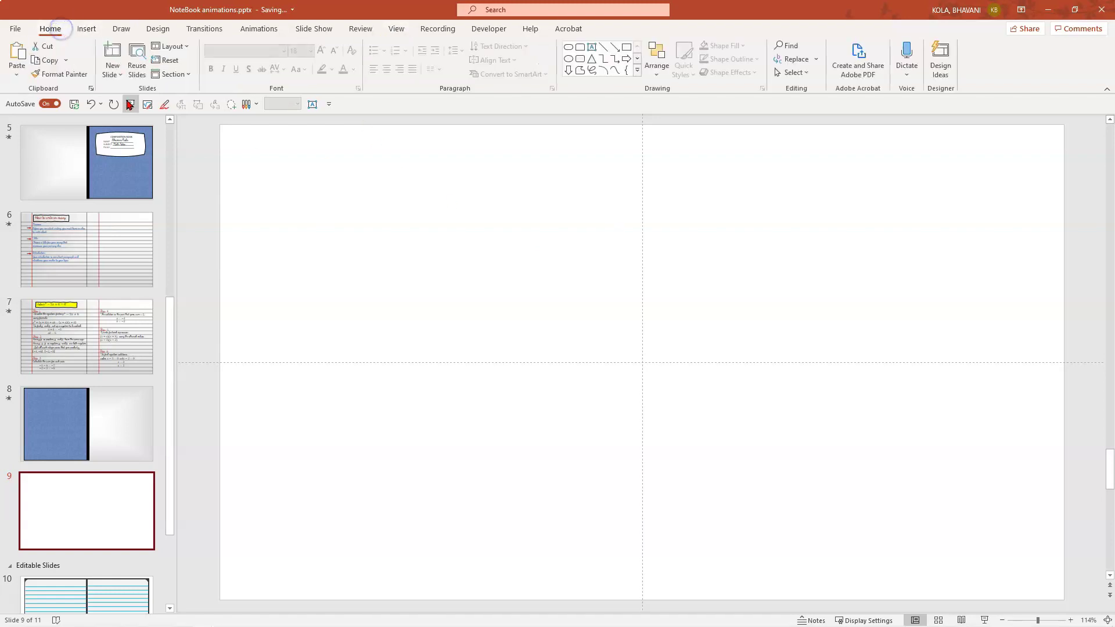
left_click(87, 29)
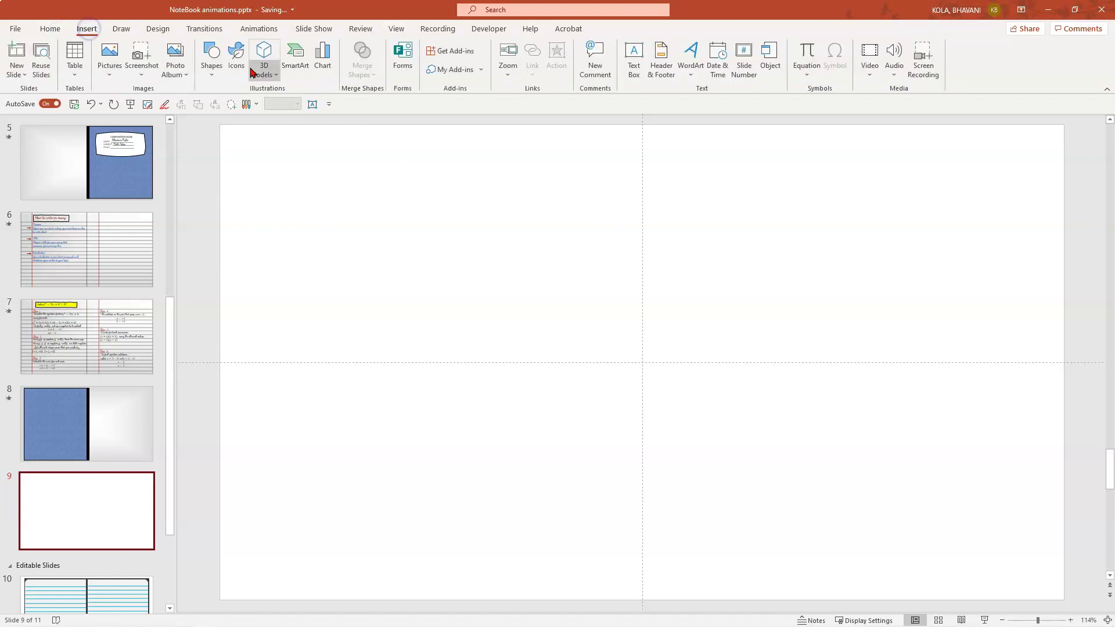
left_click(212, 58)
left_click(266, 105)
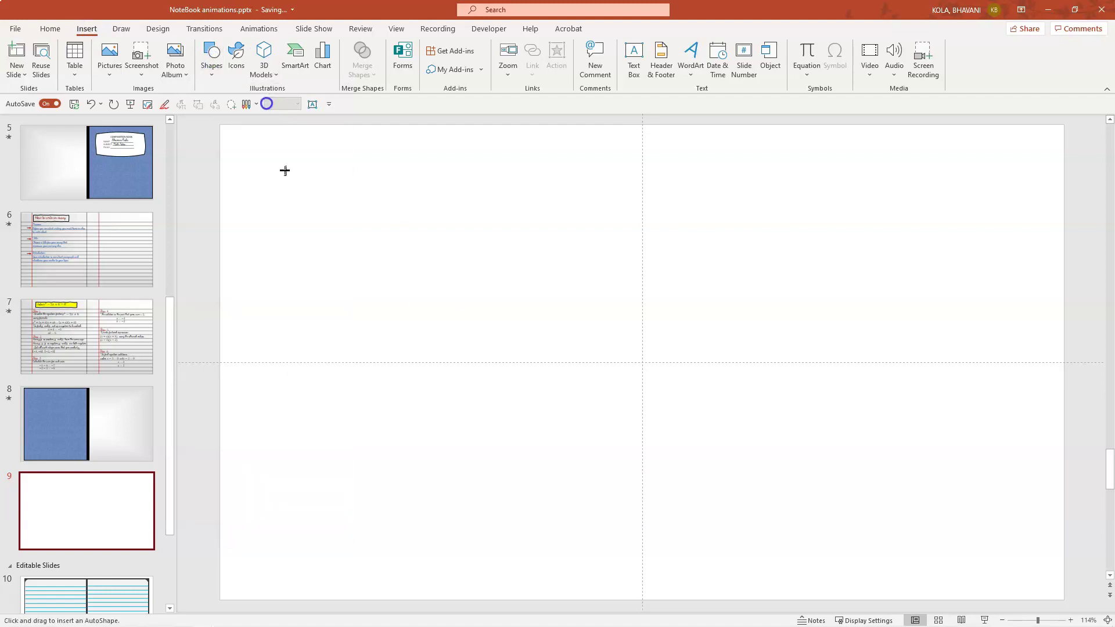
left_click_drag(258, 151, 1024, 576)
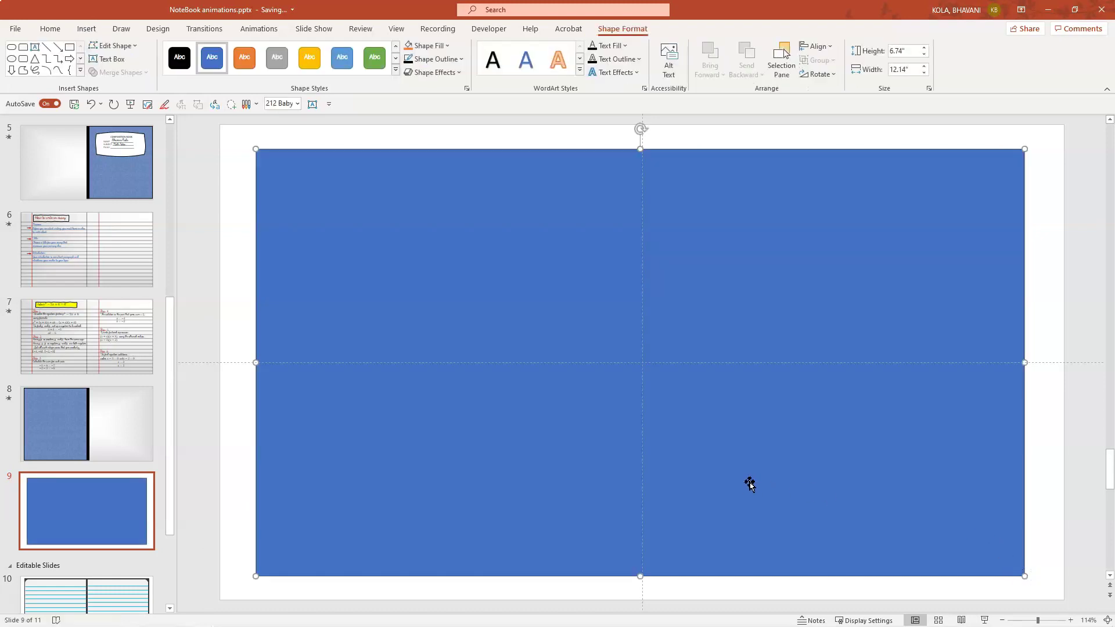
Step: Remove the rectangle's outline and give it a solid dark grey fill
right_click(704, 261)
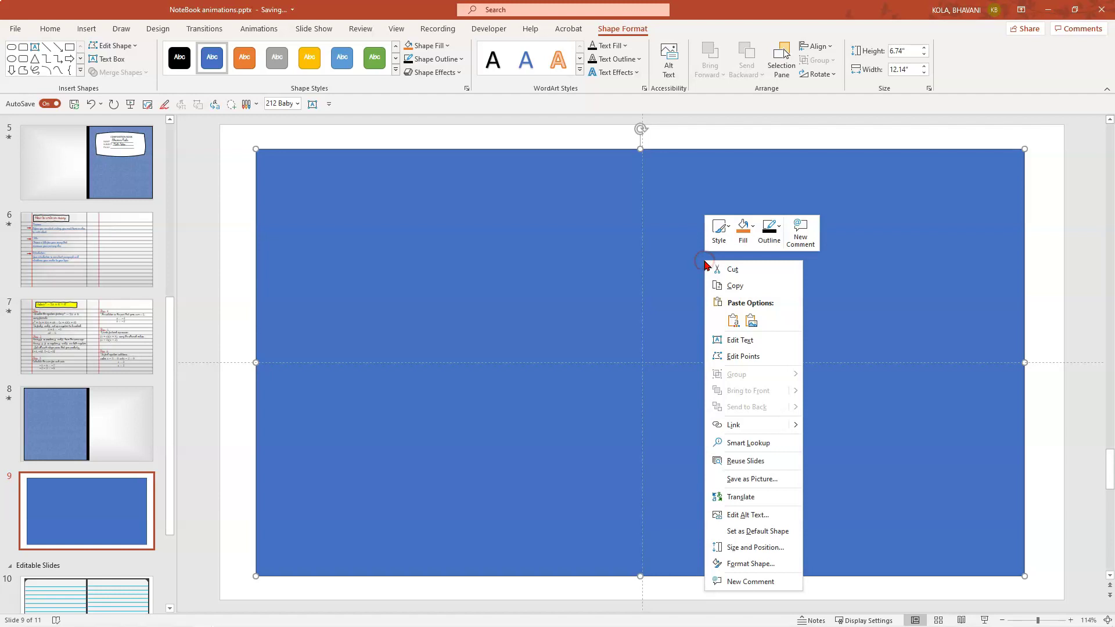
left_click(773, 561)
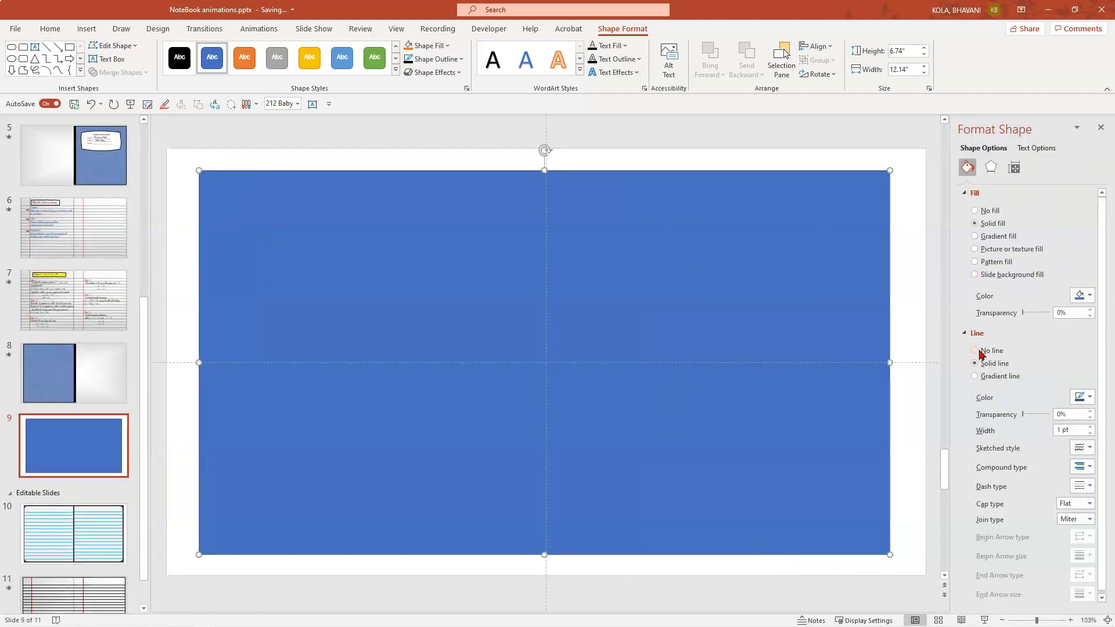
left_click(974, 351)
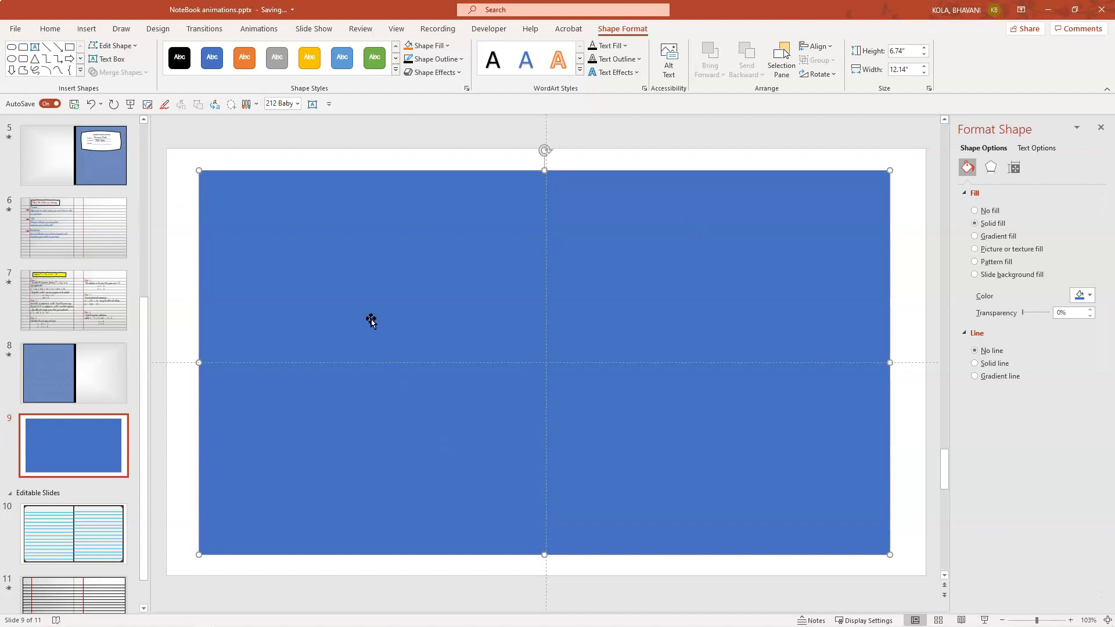
left_click(975, 236)
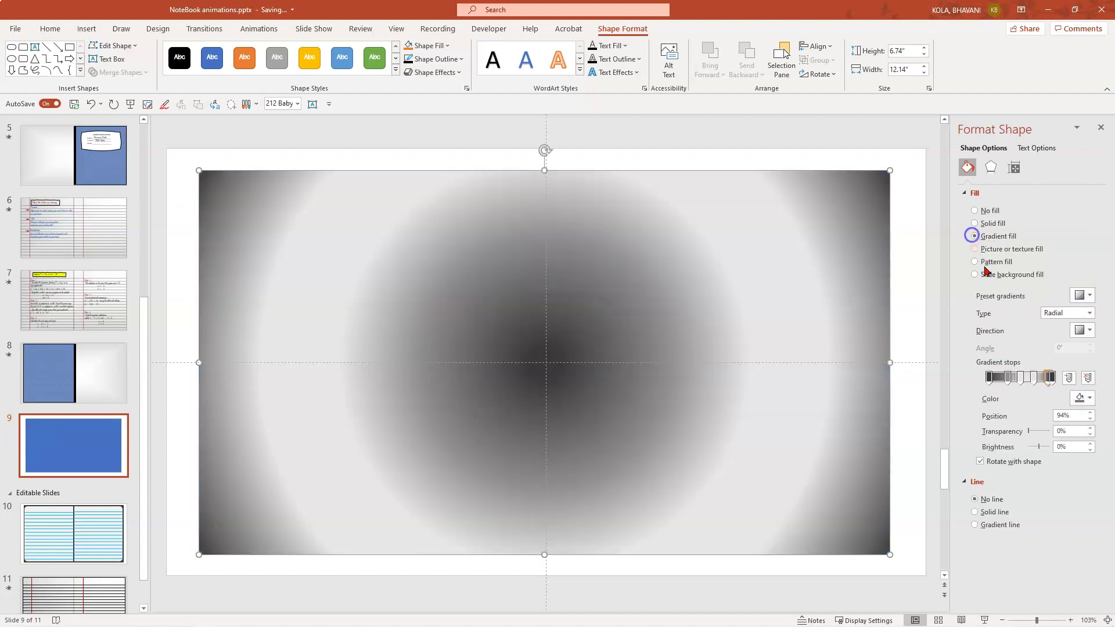
left_click(975, 249)
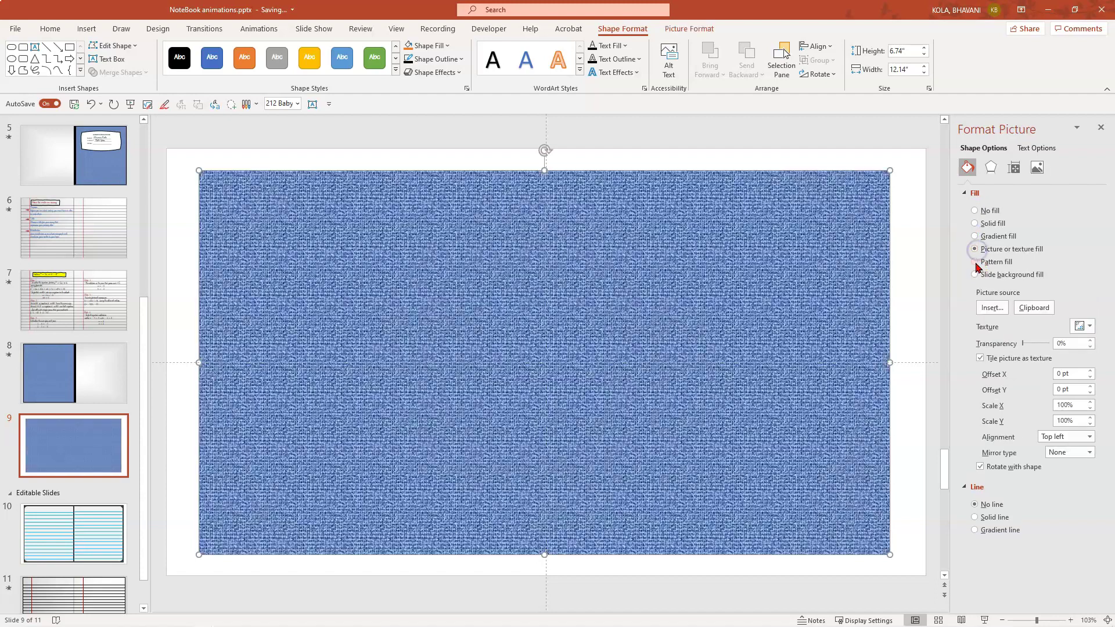
left_click(982, 263)
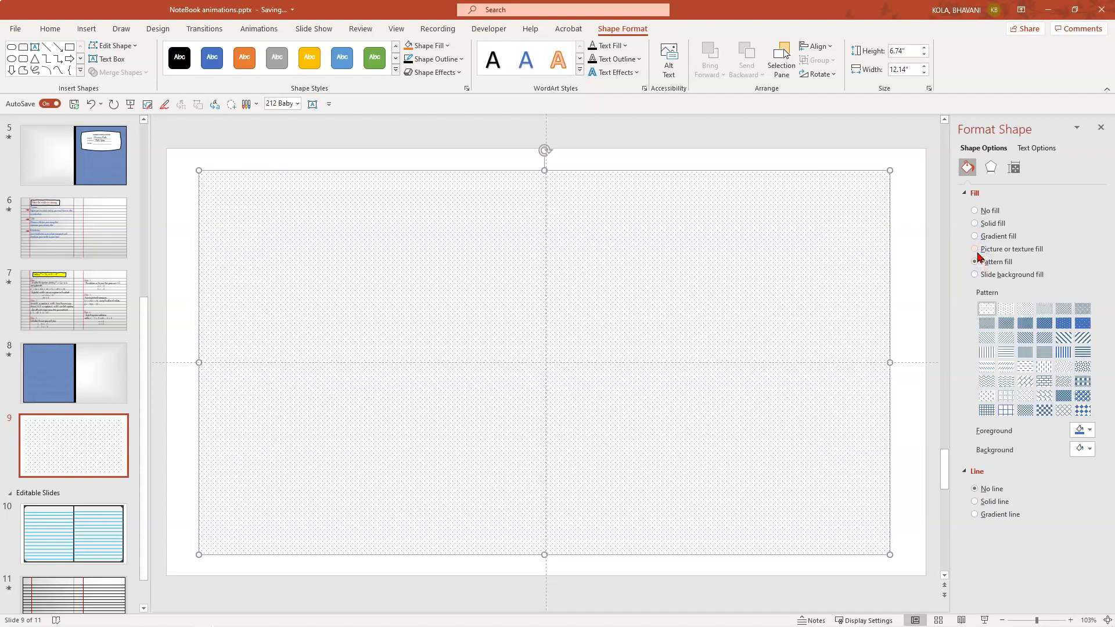
left_click(975, 224)
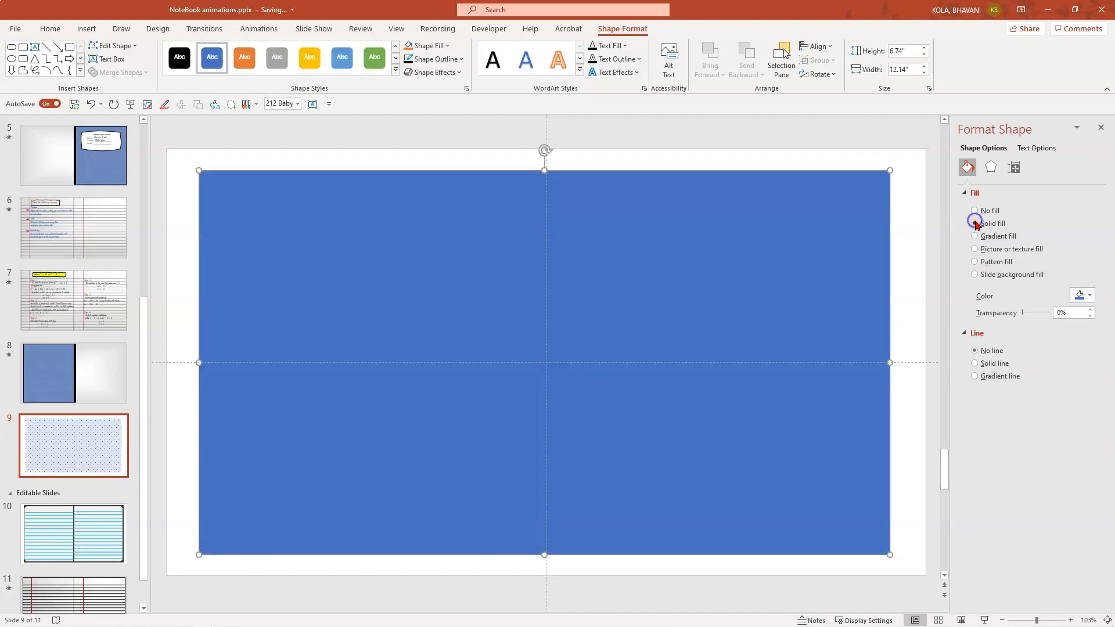
left_click(1089, 297)
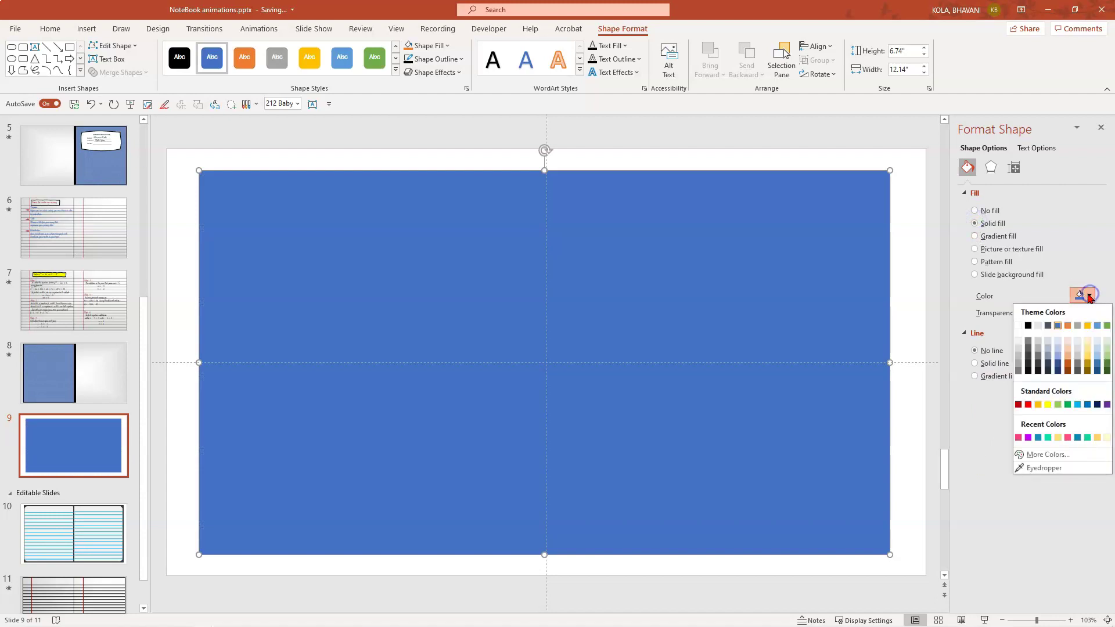
left_click(1039, 364)
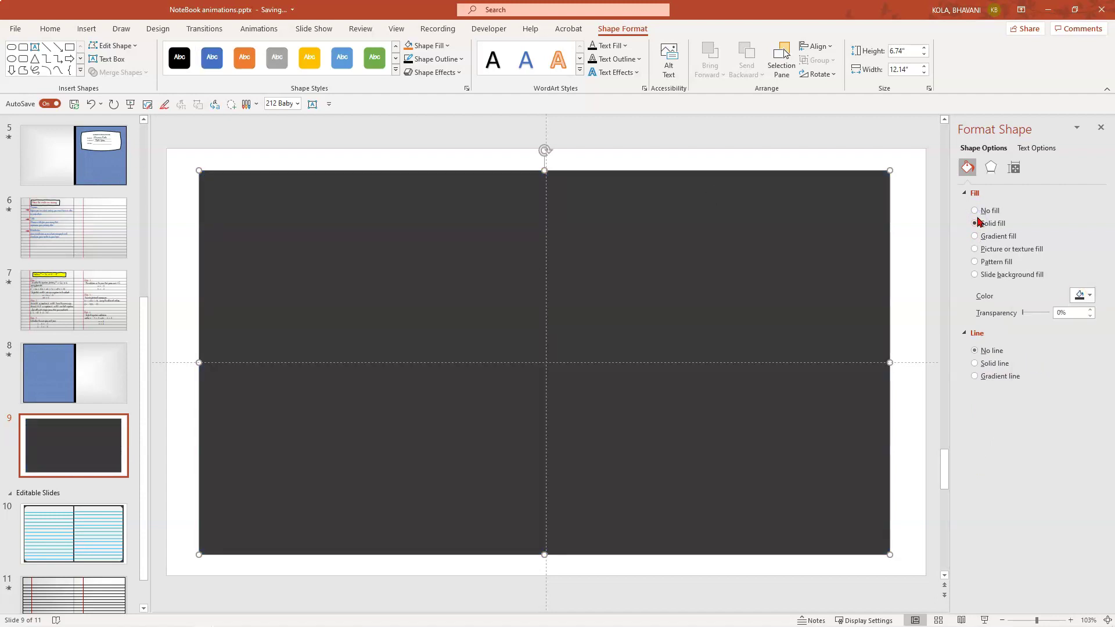
Step: Give the rectangle a soft outer shadow and a 6 pt top bevel
left_click(991, 168)
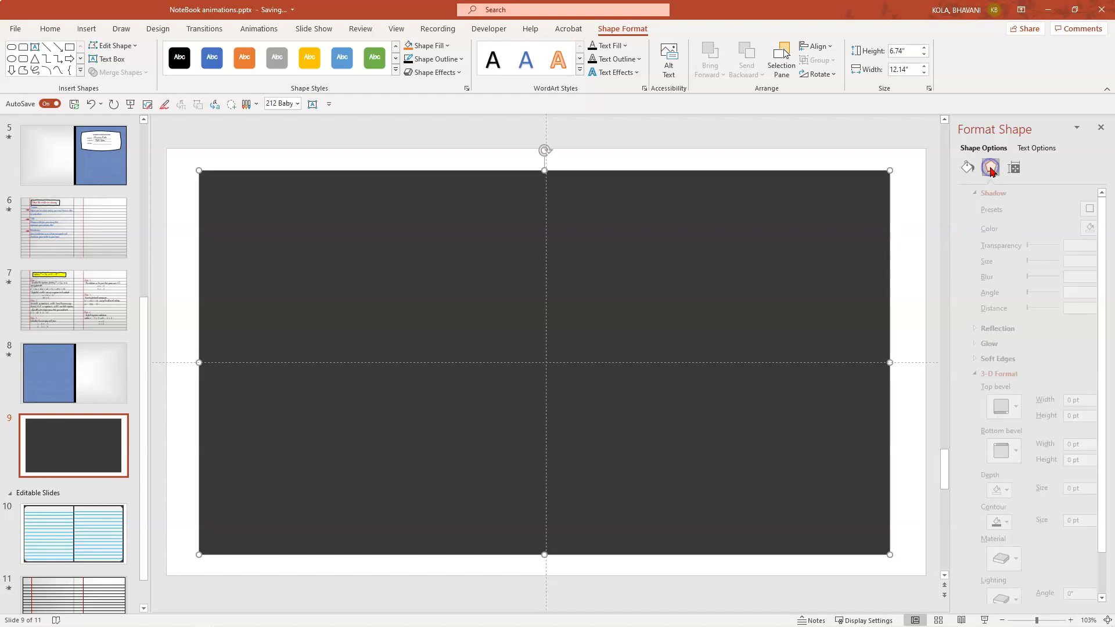
left_click(1090, 210)
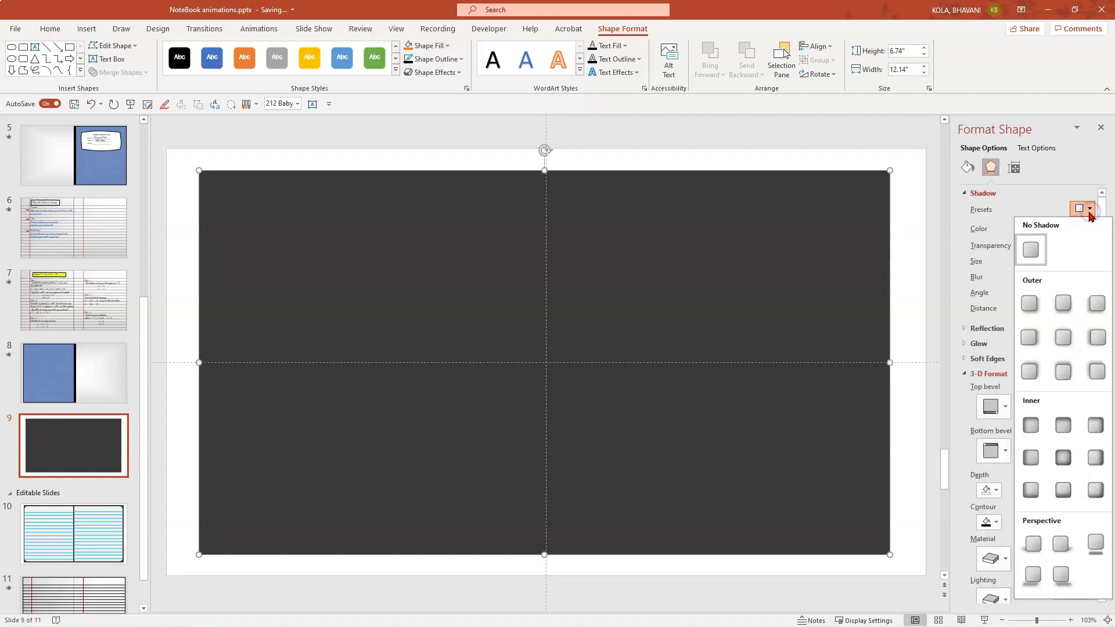
left_click(1063, 336)
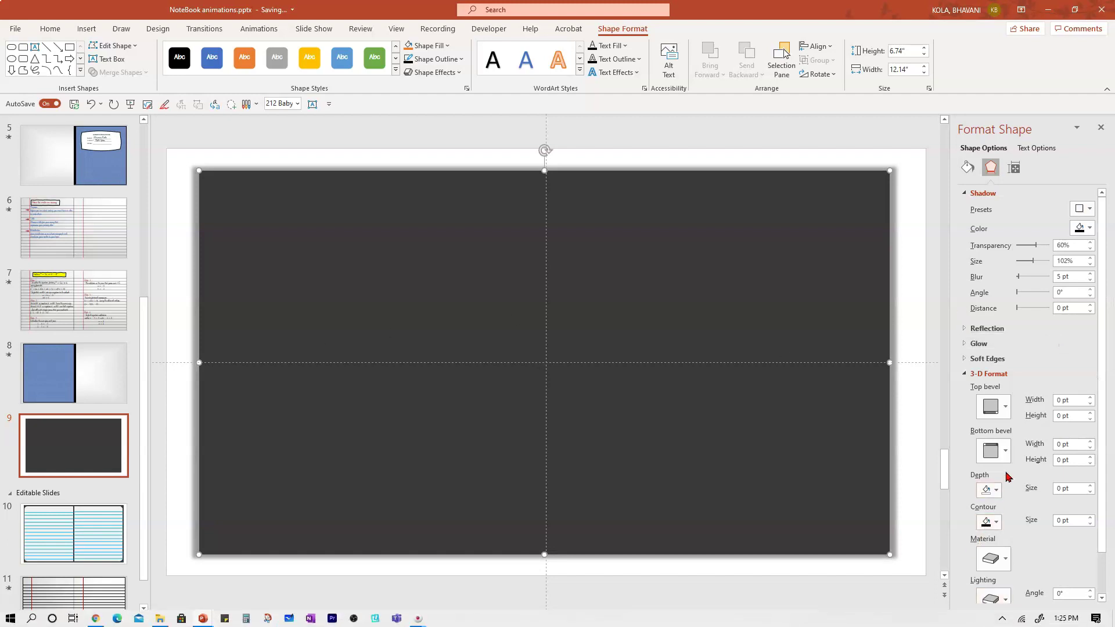
left_click(968, 374)
left_click(968, 374)
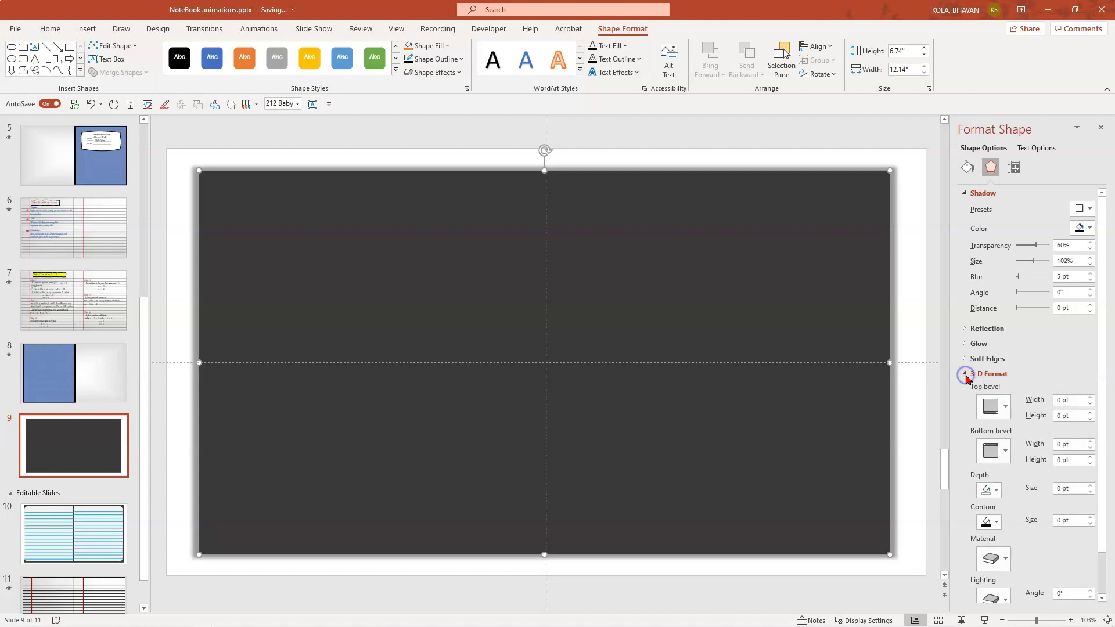
left_click(1001, 410)
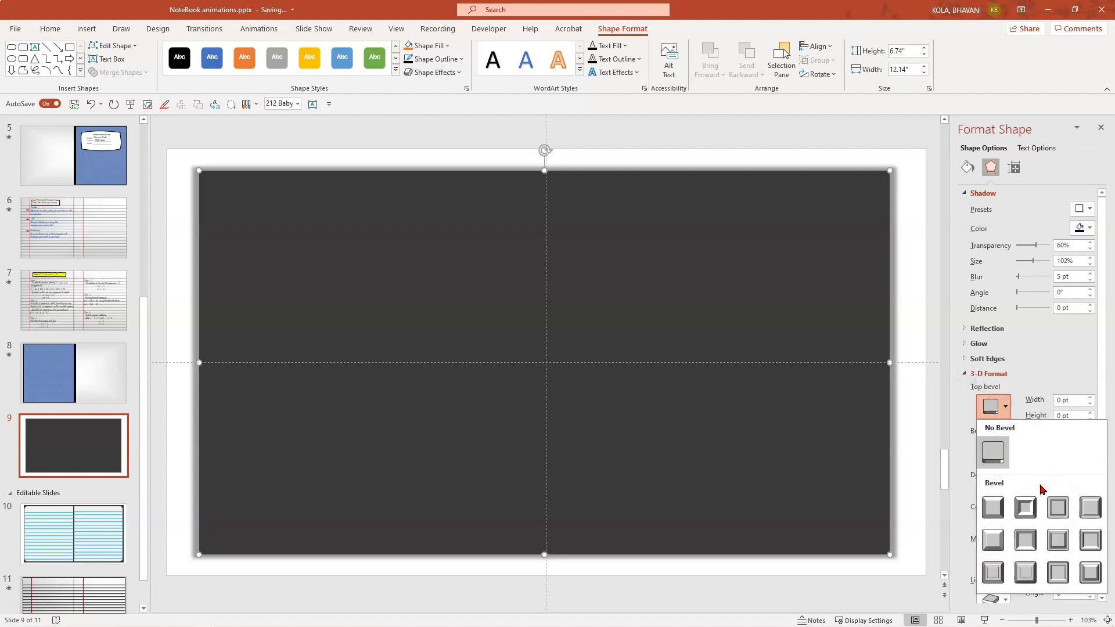
left_click(993, 540)
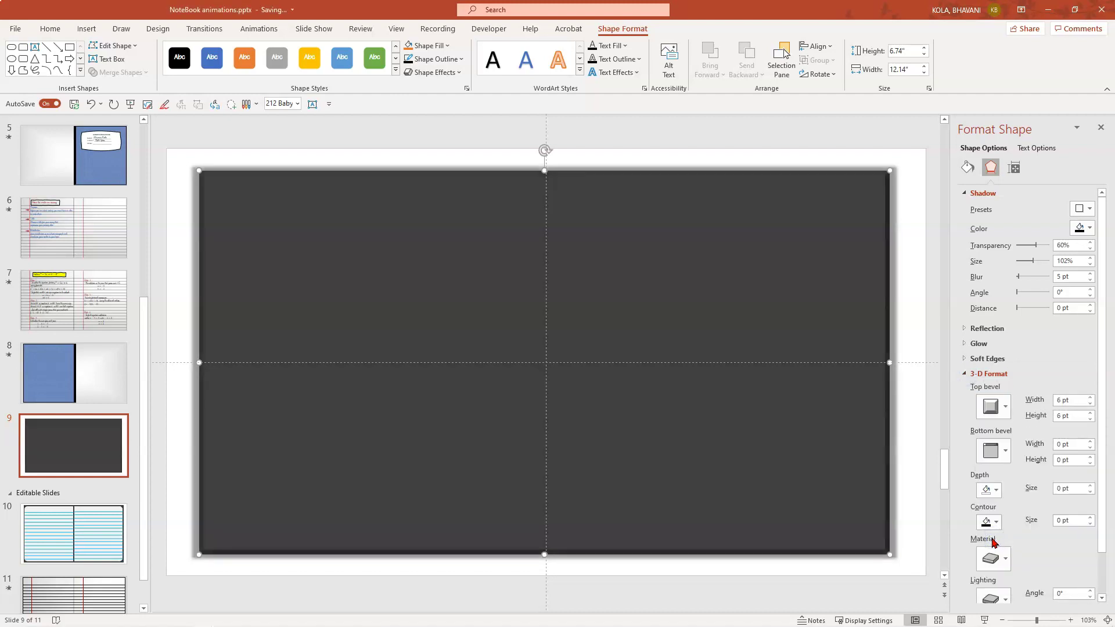
left_click(1102, 129)
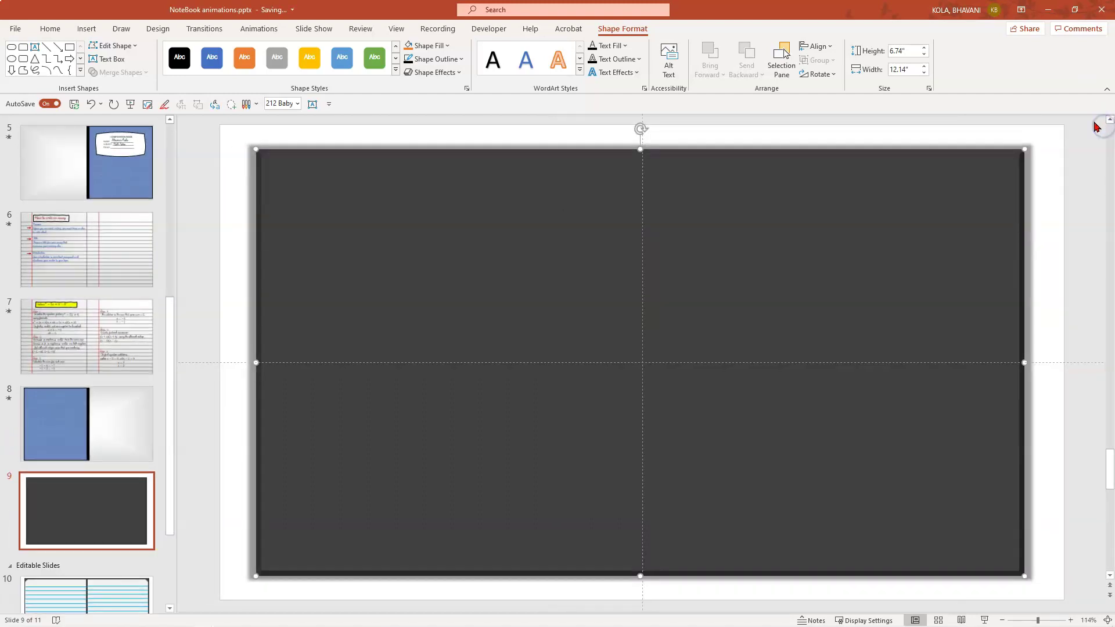
Step: Draw a 5.03" by 4.92" Top Corners Rounded rectangle on the cover's left half
left_click(87, 29)
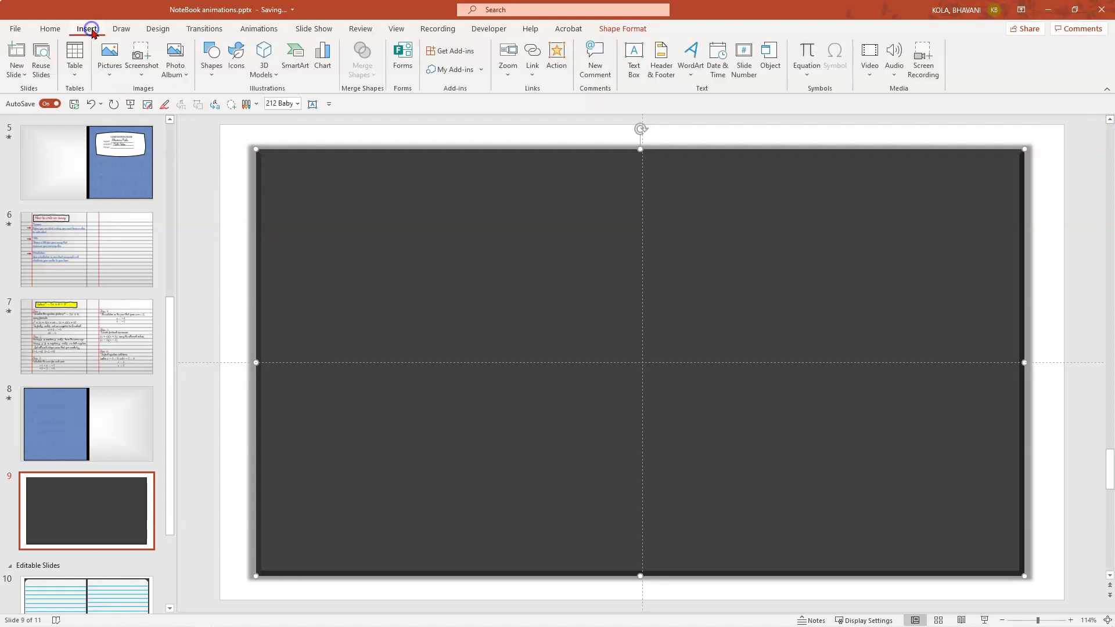
left_click(212, 61)
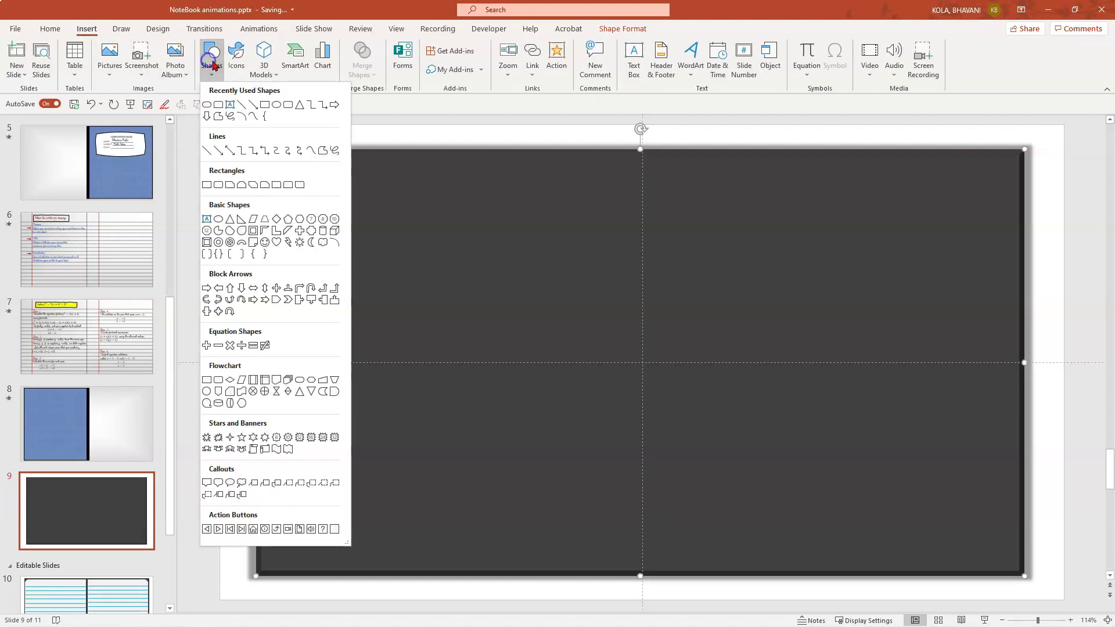
left_click(288, 186)
left_click_drag(281, 187, 592, 504)
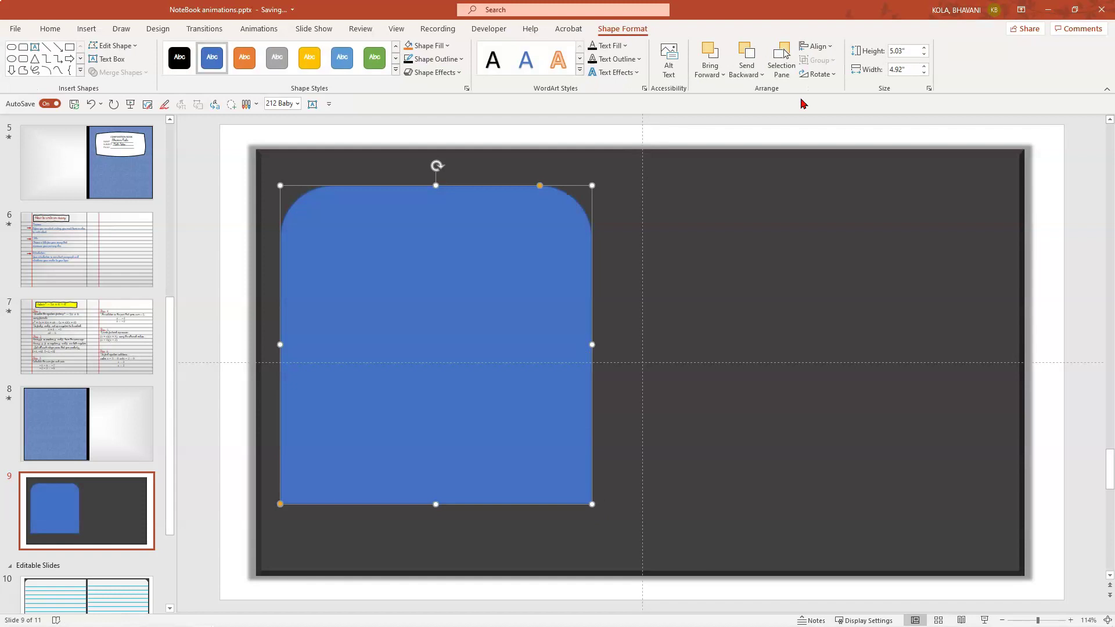
left_click(831, 73)
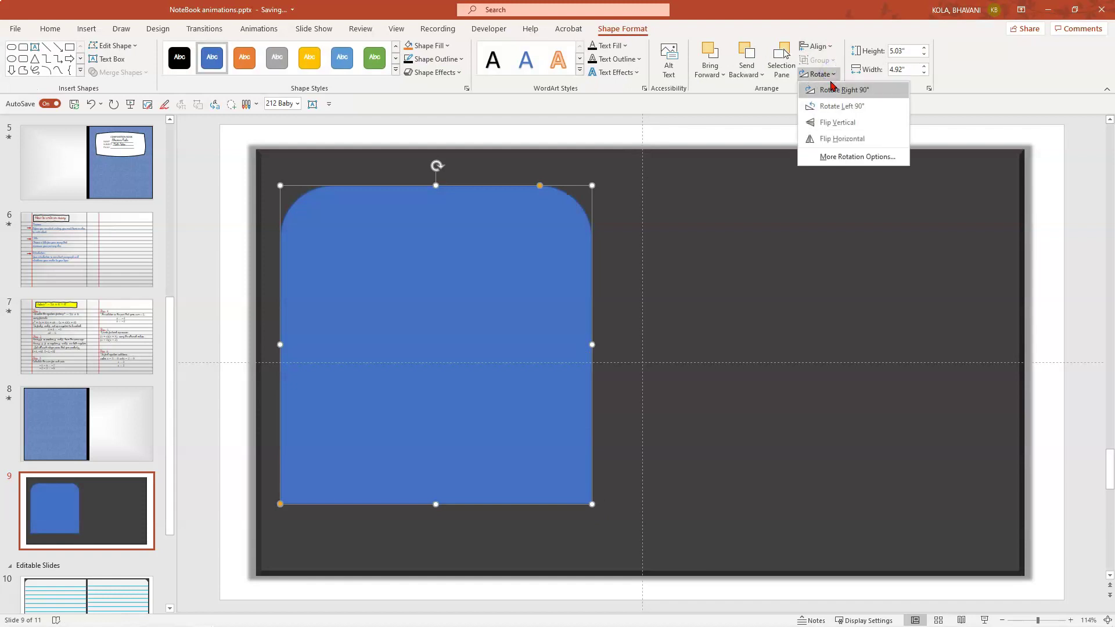
Step: Rotate the shape 90° left and resize it to 5.59" by 6.48" with less-rounded corners
left_click(838, 108)
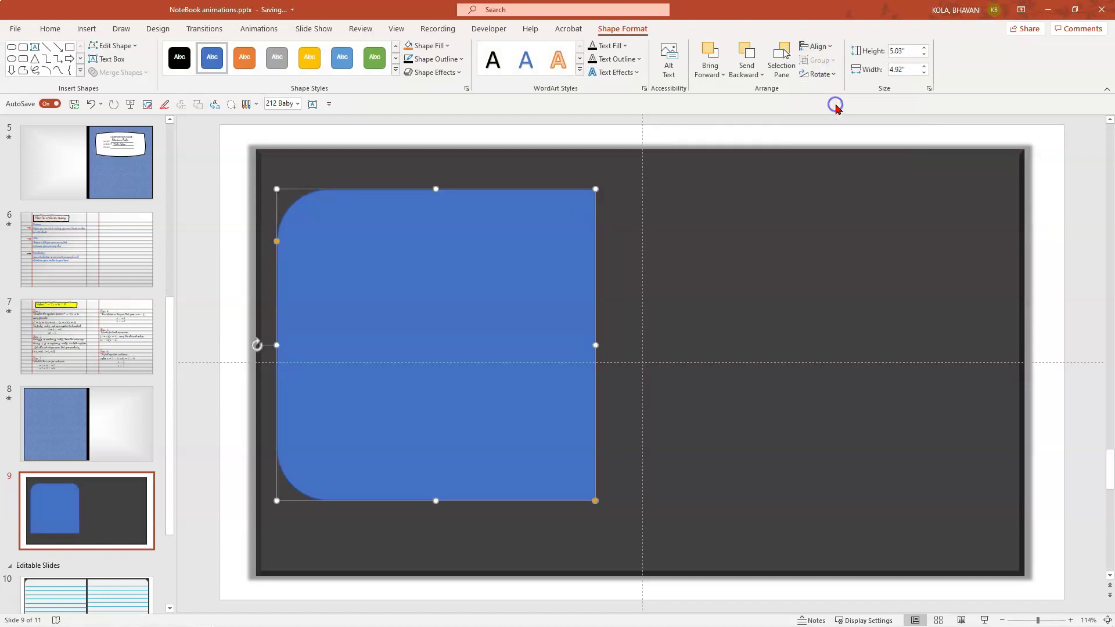
left_click_drag(438, 500, 451, 566)
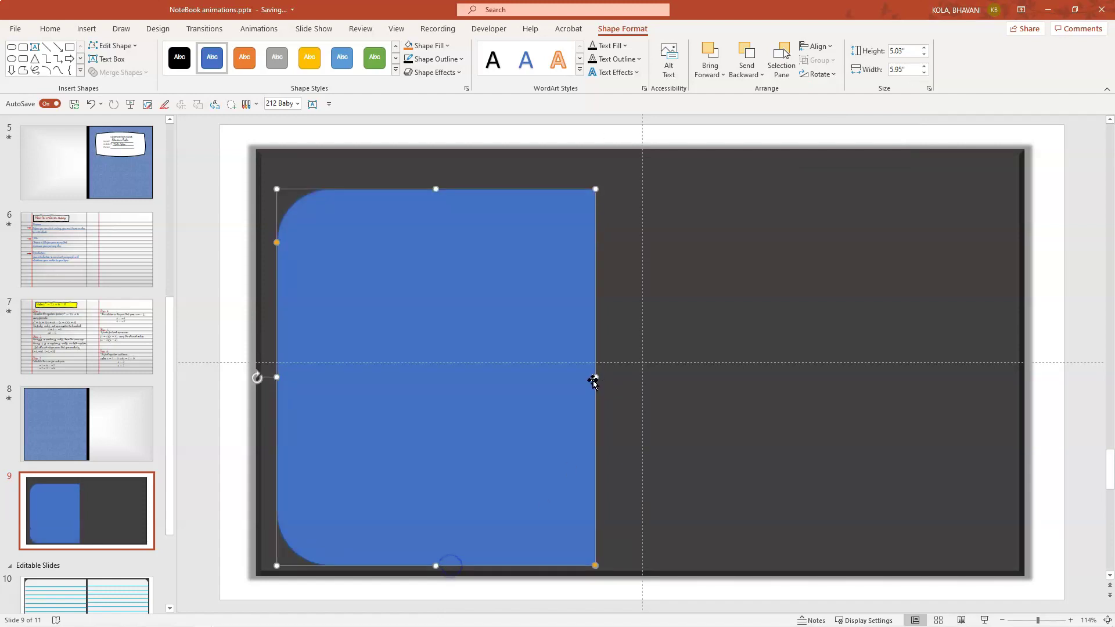
left_click_drag(593, 377, 630, 378)
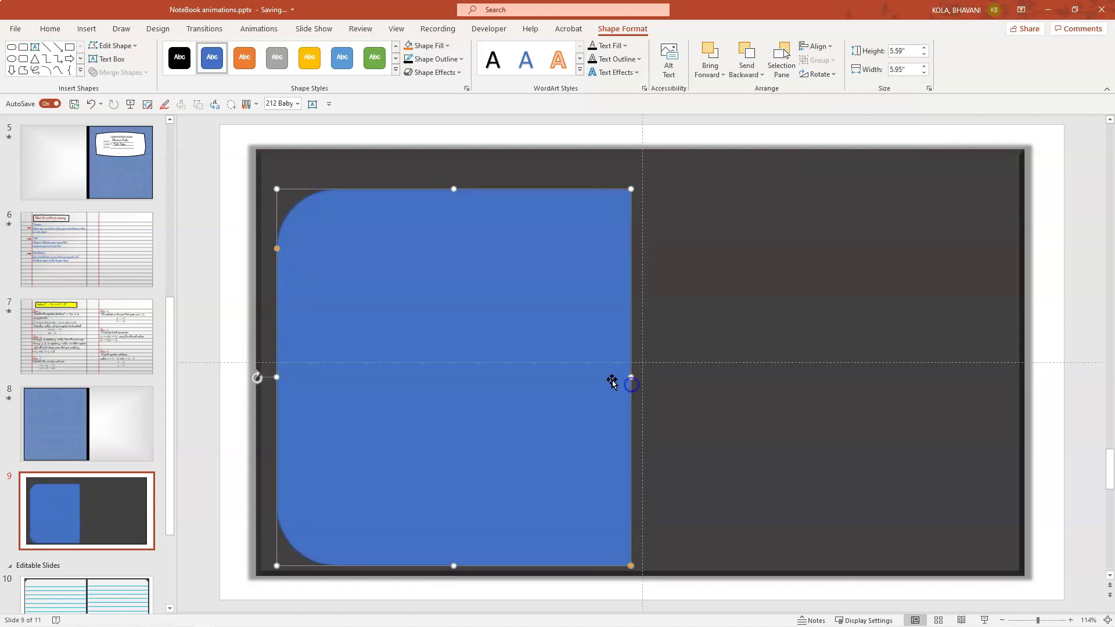
left_click_drag(454, 189, 454, 155)
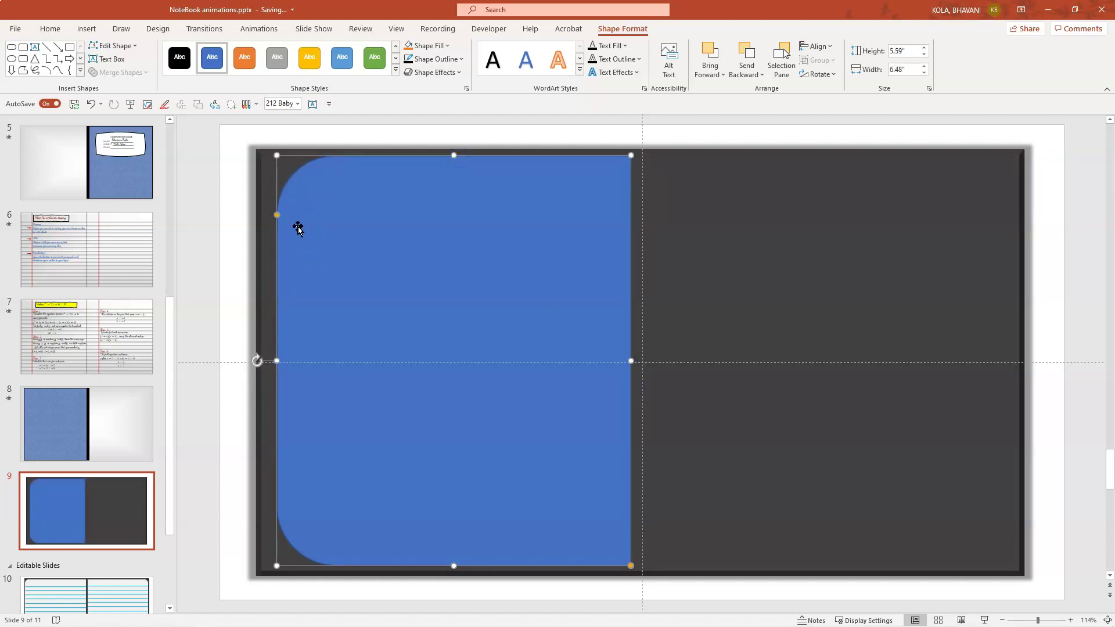
left_click_drag(277, 216, 262, 179)
left_click_drag(503, 270, 499, 266)
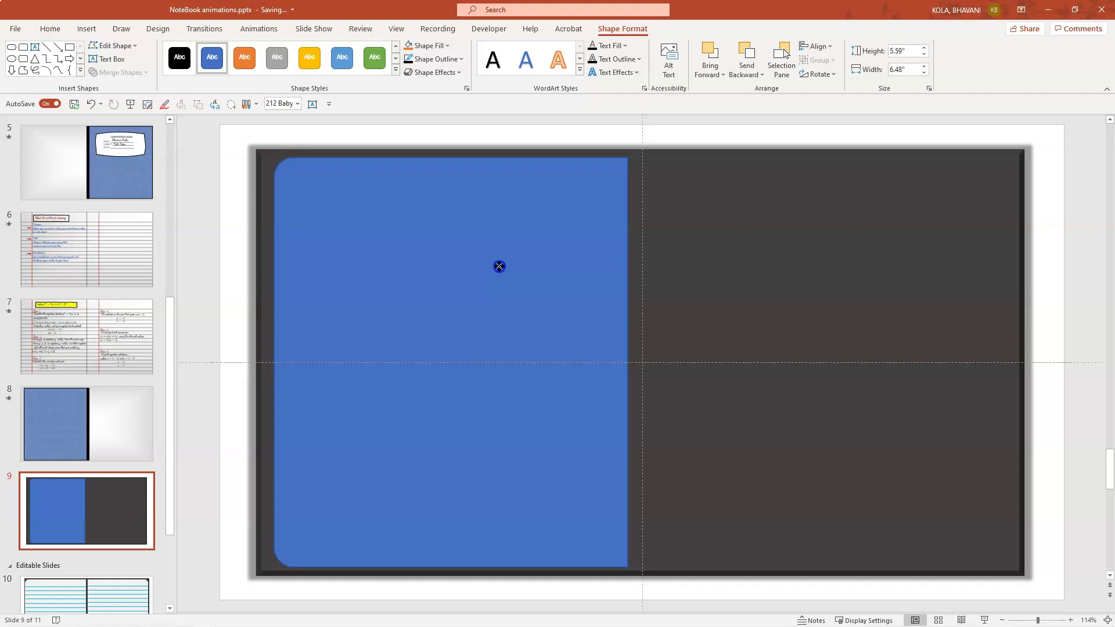
left_click_drag(498, 266, 503, 266)
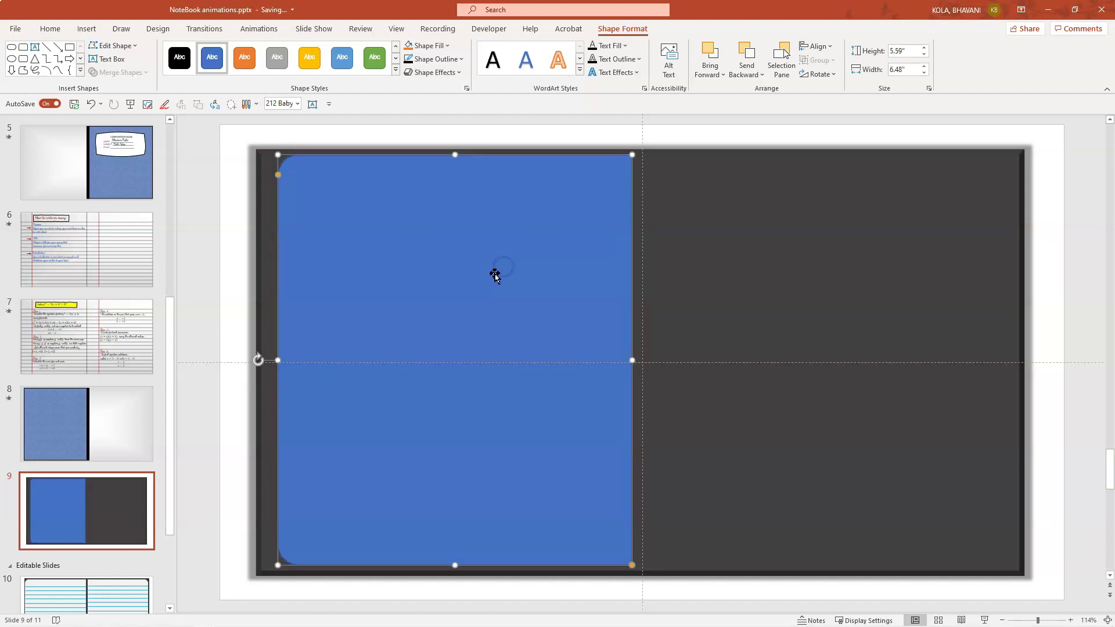
Step: Give the left page shape no outline, a light grey fill and an outer shadow
right_click(526, 258)
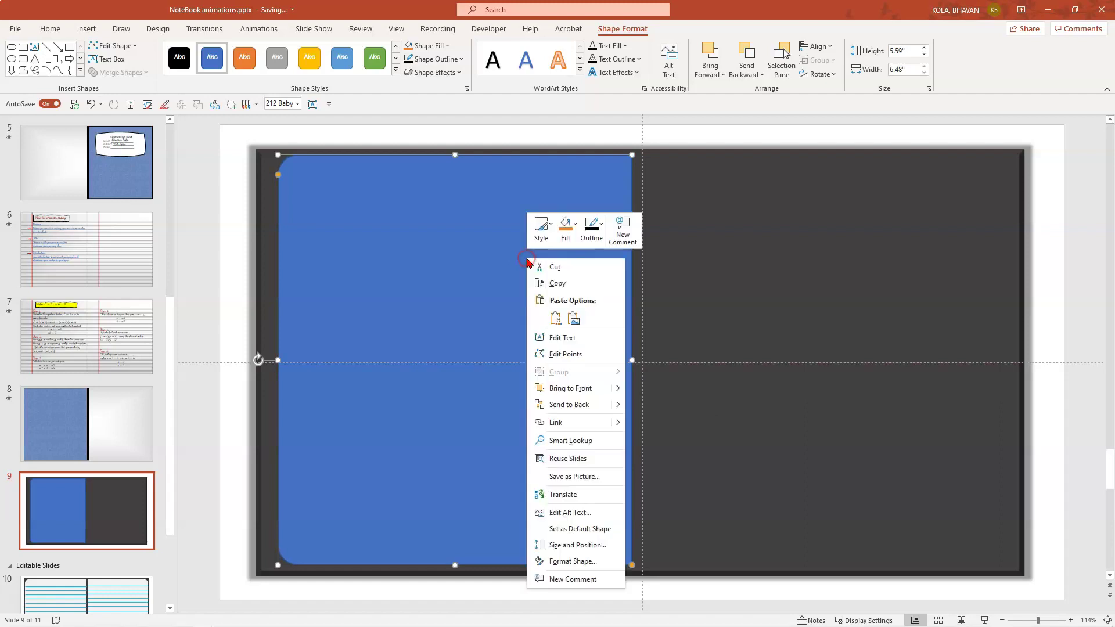
left_click(573, 562)
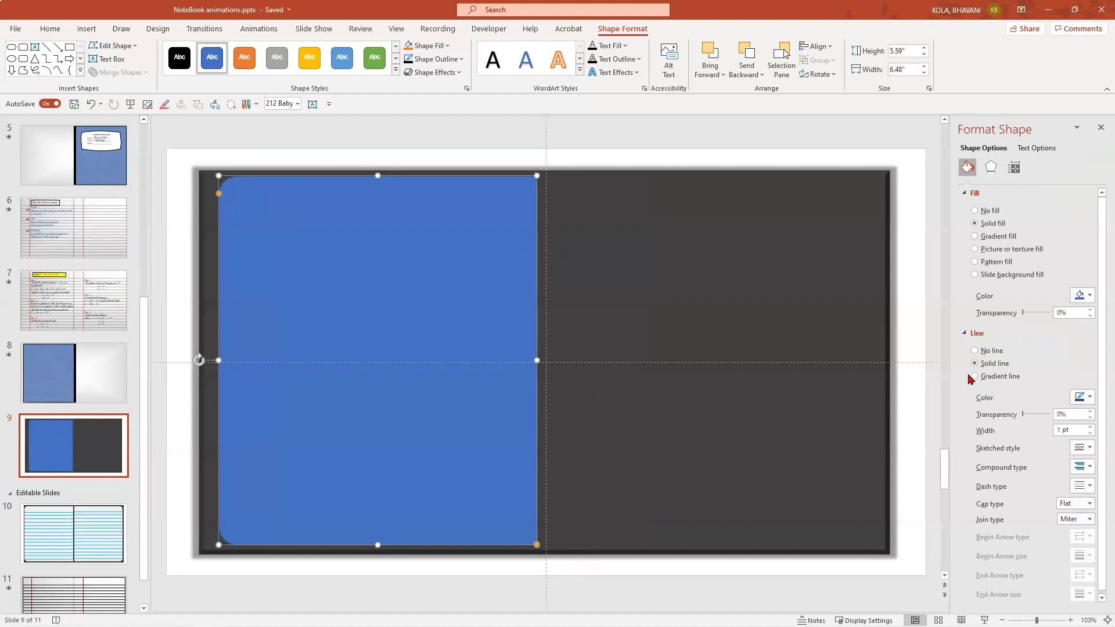
left_click(975, 351)
left_click(1080, 295)
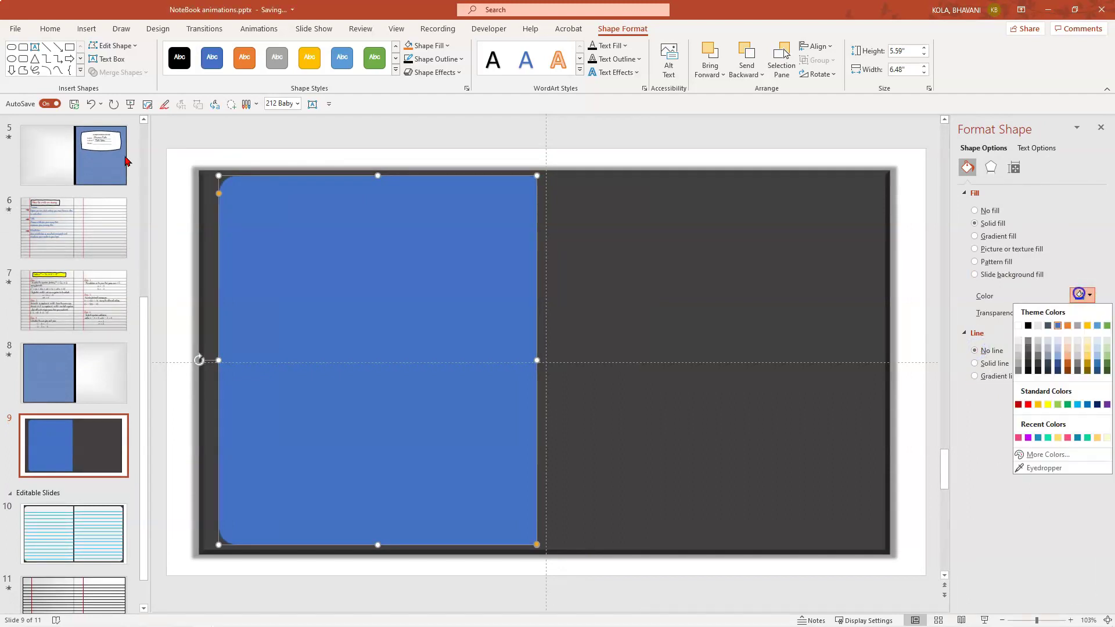
left_click(1039, 326)
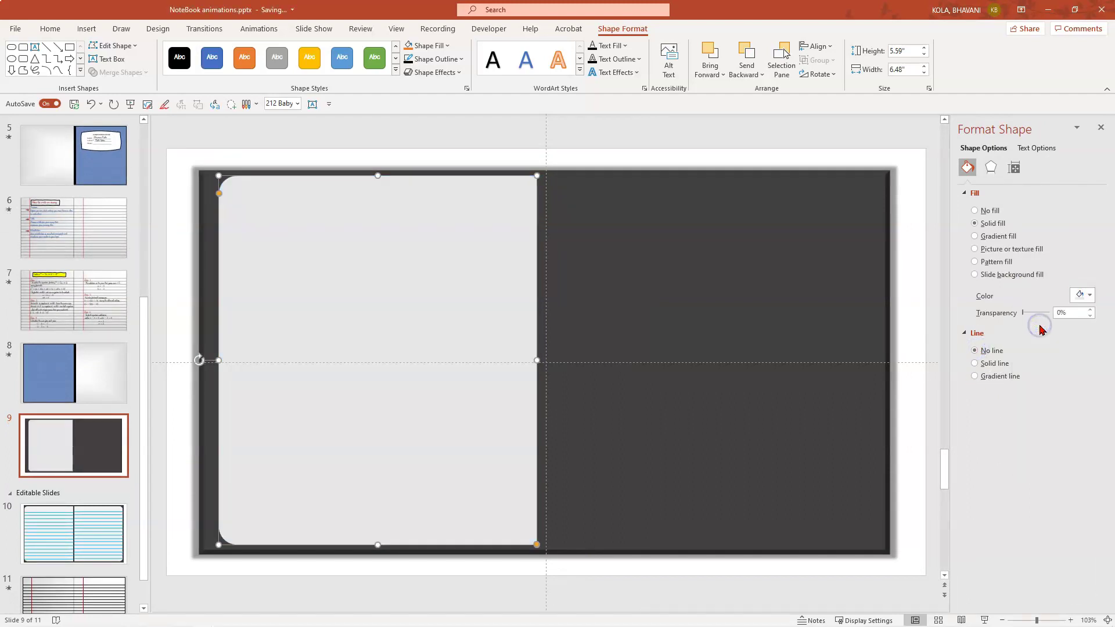
left_click(992, 168)
left_click(1081, 209)
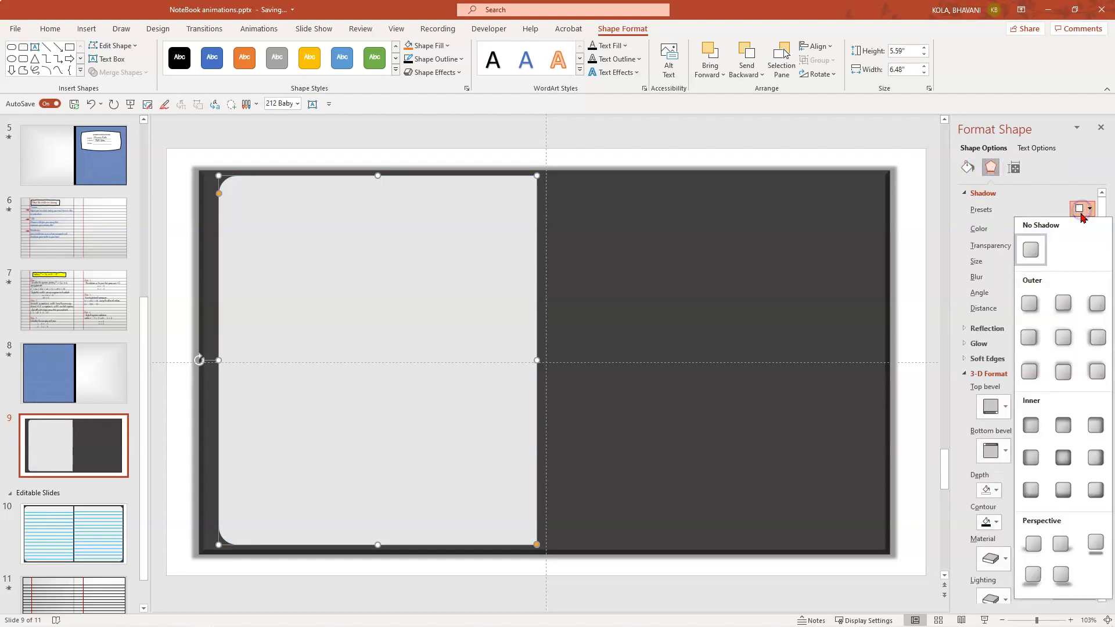
left_click(1098, 340)
left_click(419, 580)
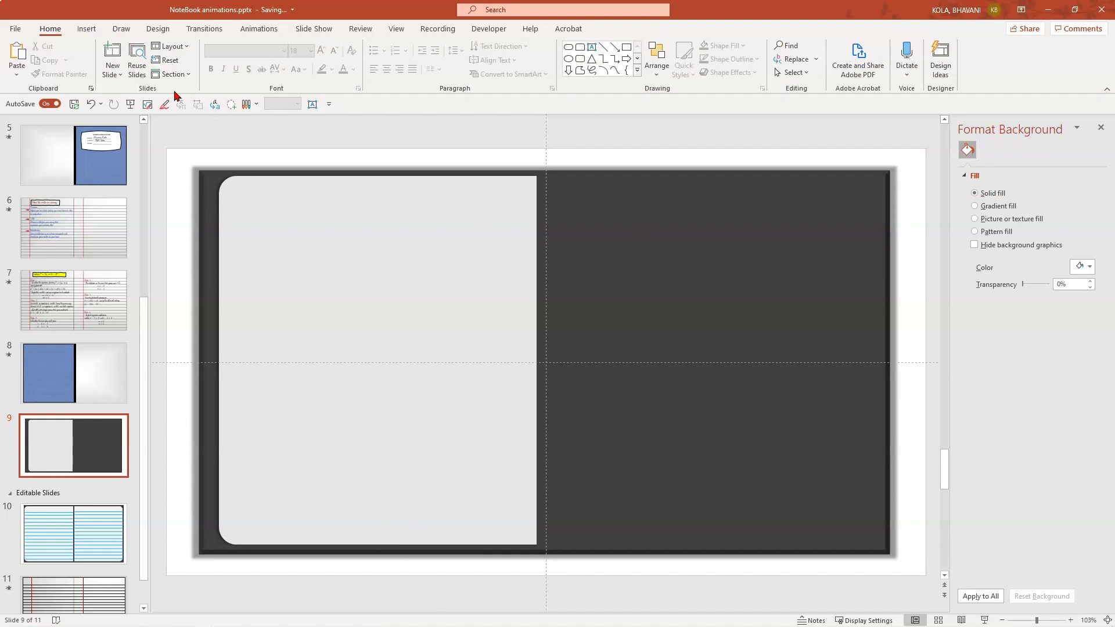
Step: Draw a straight horizontal line across the top of the grey left page
left_click(87, 29)
left_click(210, 58)
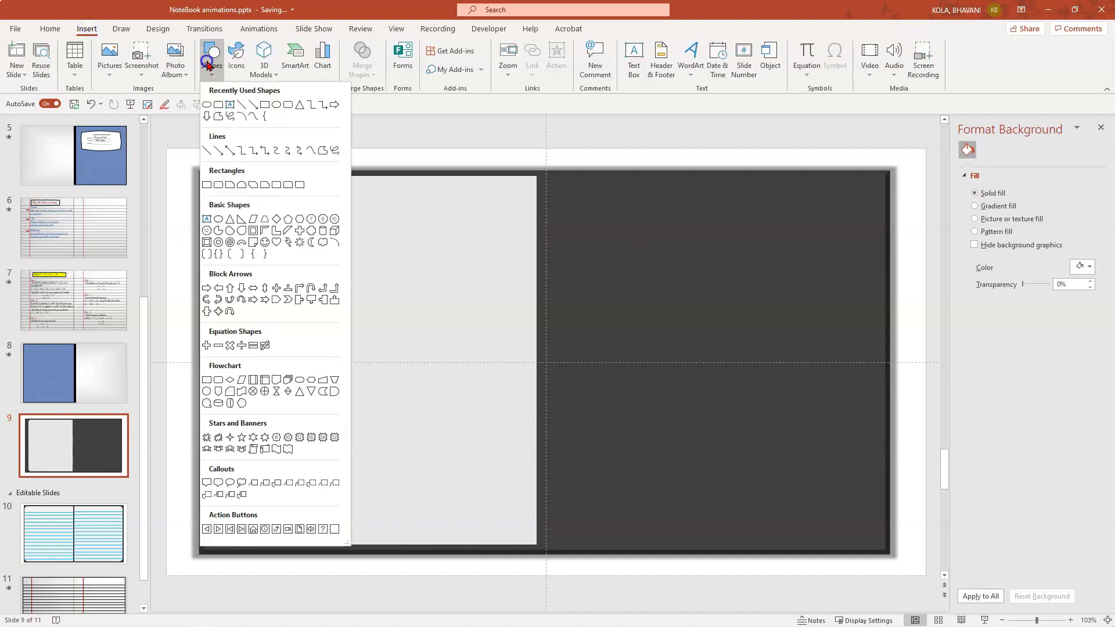
left_click(209, 153)
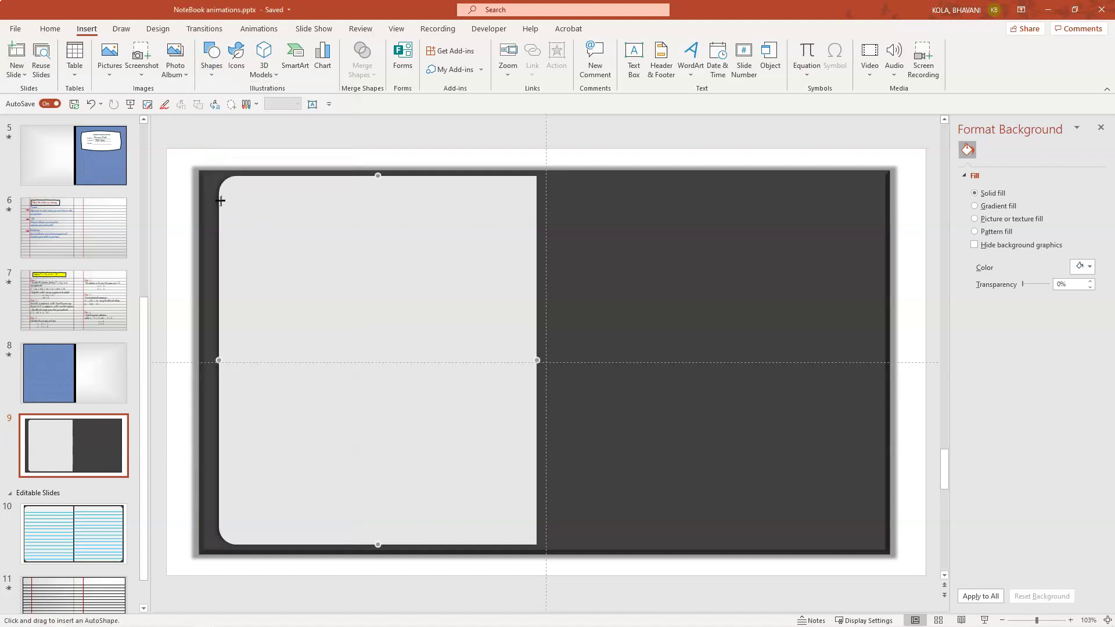
left_click_drag(220, 200, 537, 200)
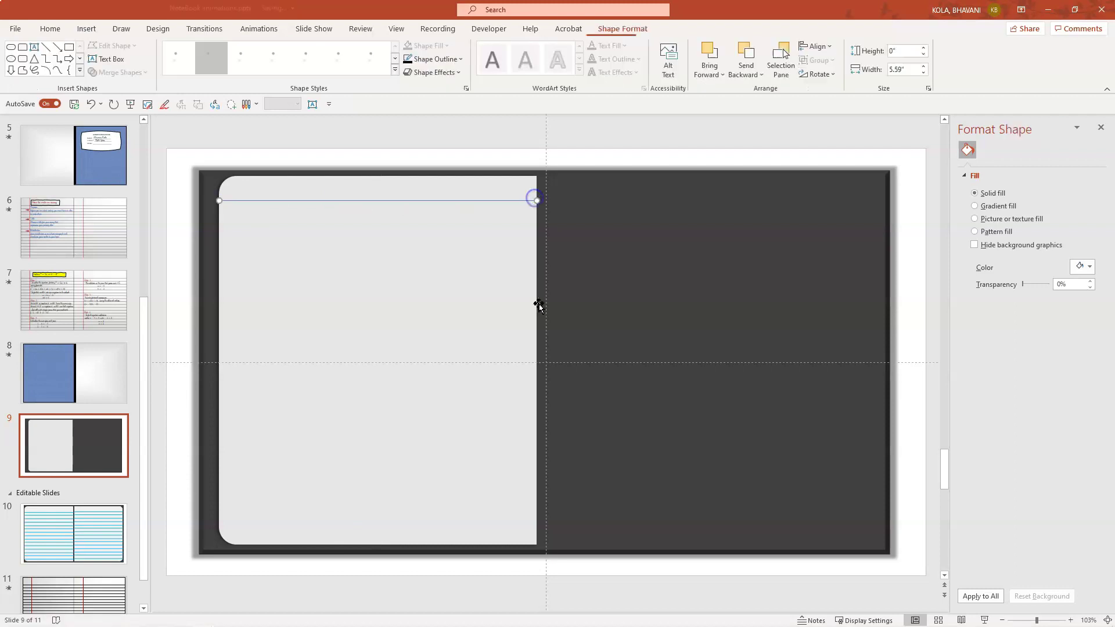
Step: Make the line teal at 1.75 pt width and nudge it slightly lower
left_click(423, 276)
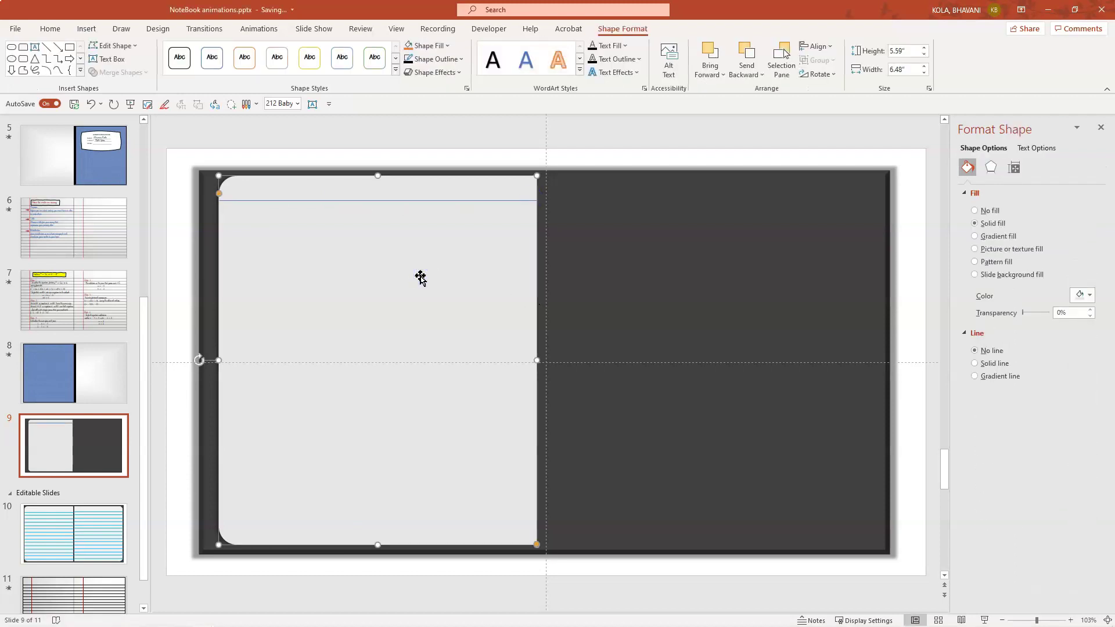
left_click(386, 201)
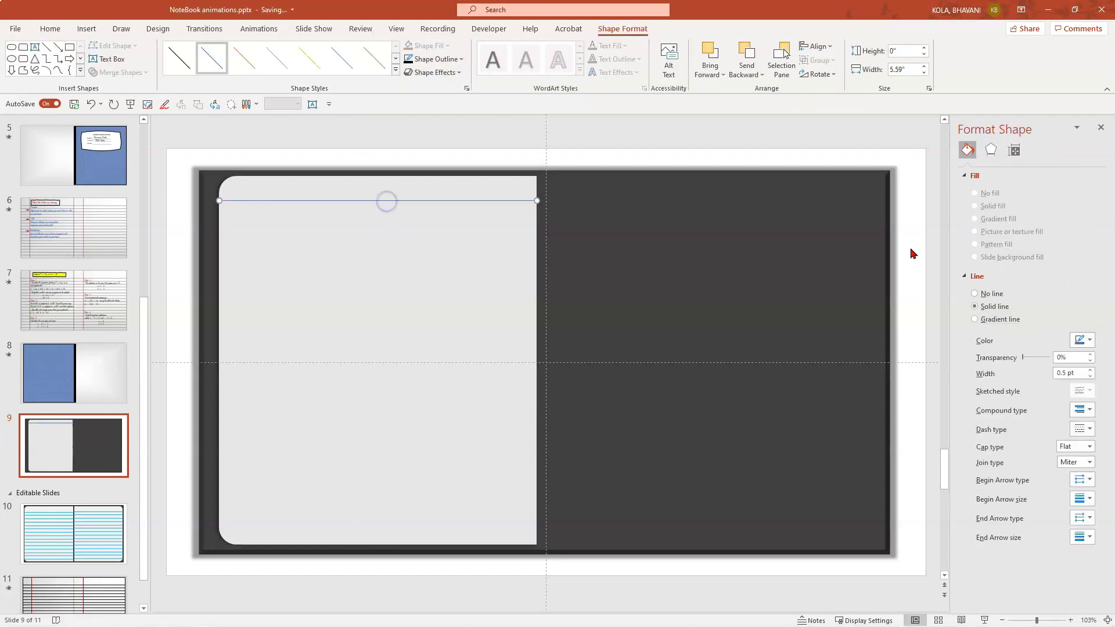
left_click(1085, 340)
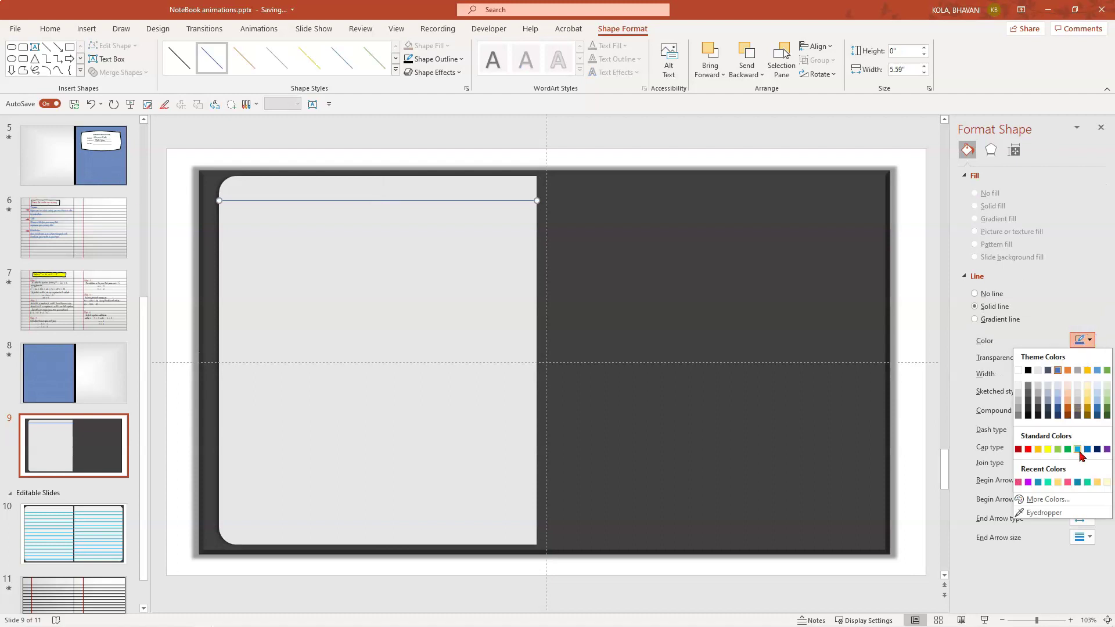
left_click(1078, 450)
left_click(1091, 370)
left_click(1091, 371)
left_click(1090, 371)
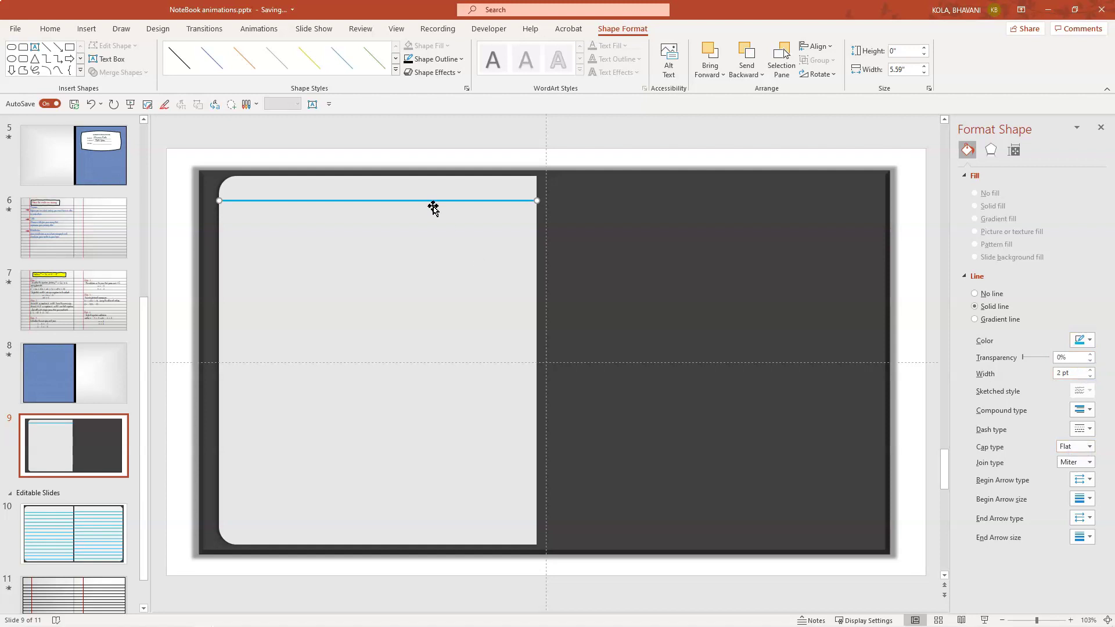
left_click(1090, 377)
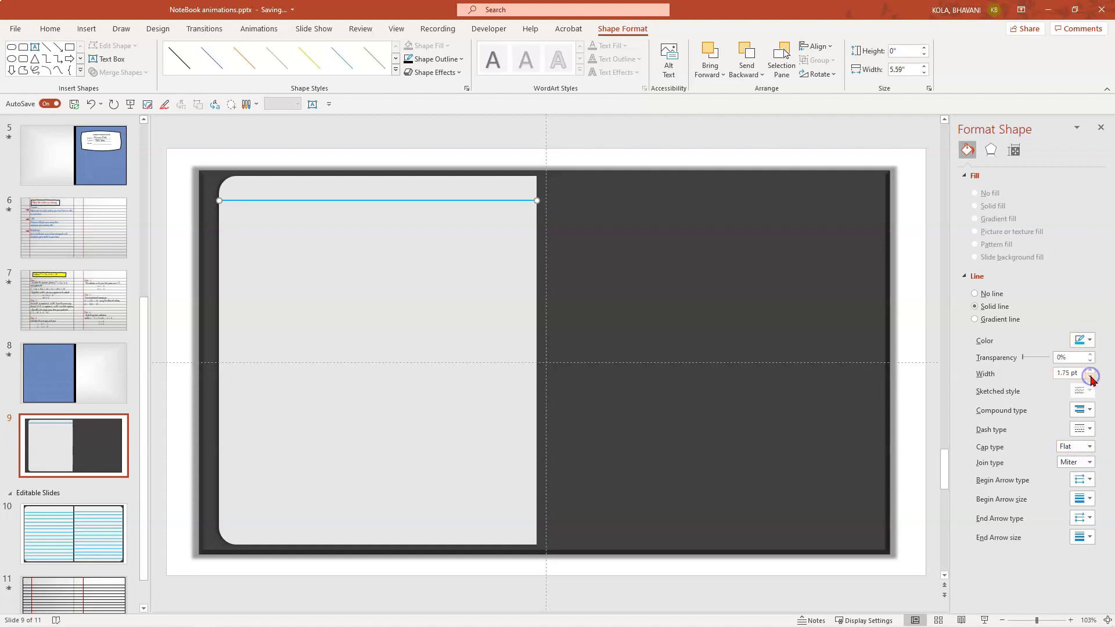
left_click_drag(333, 201, 336, 210)
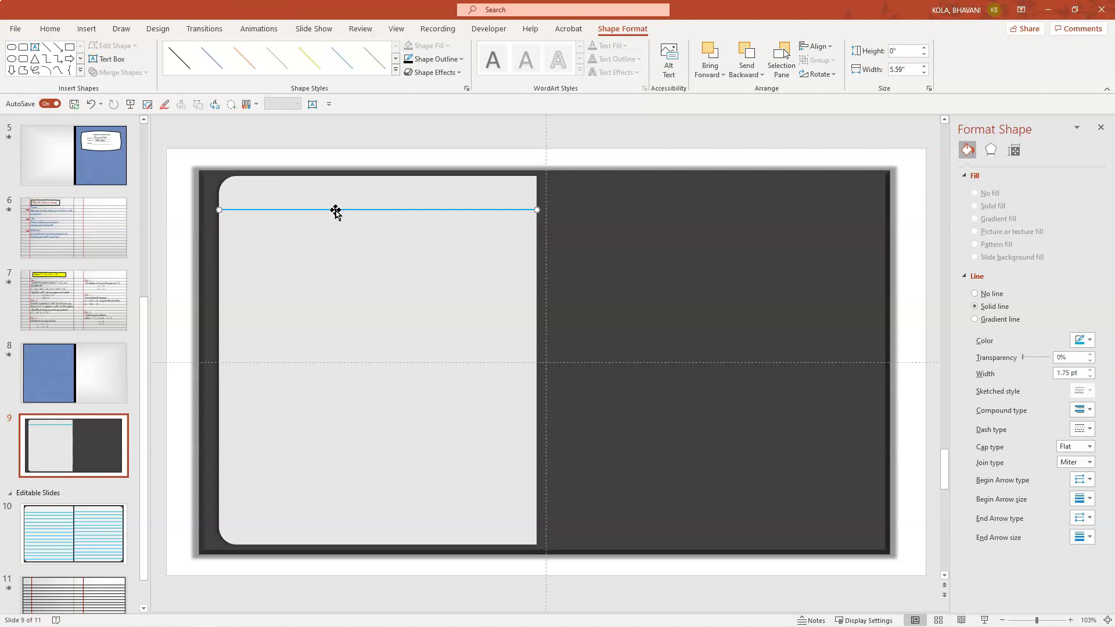
Step: Copy the blue ruled line just below itself, then repeat it with Ctrl+D down to the page bottom
mouse_move(339, 215)
left_mouse_down()
mouse_move(350, 219)
mouse_move(344, 230)
left_mouse_up()
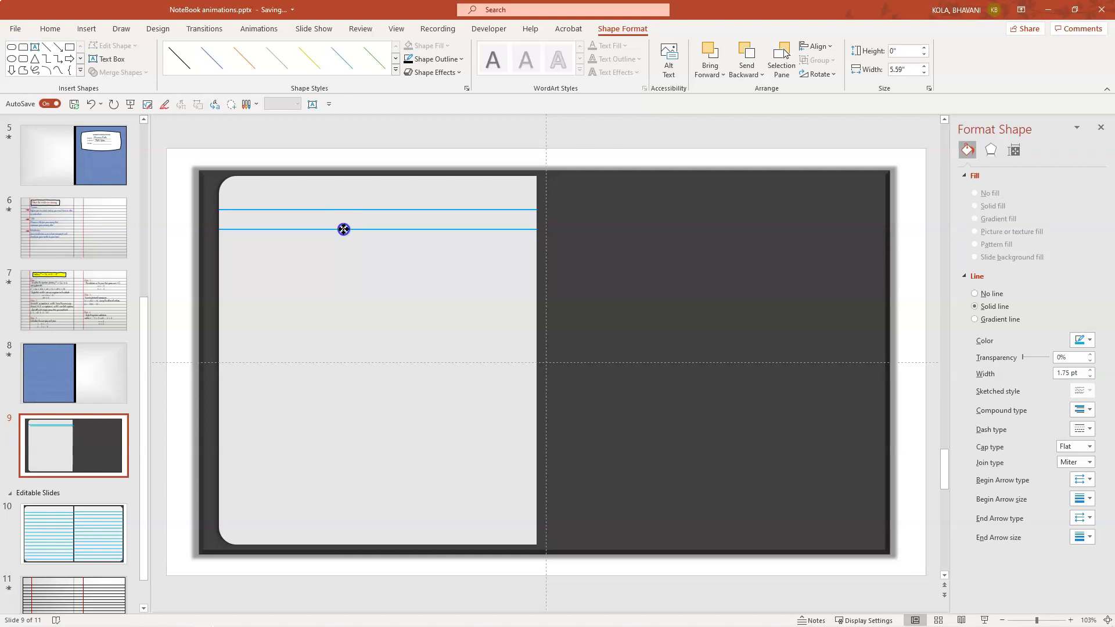
left_click_drag(344, 230, 343, 229)
key("ctrl+d")
key("ctrl+d")
key("ctrl+d")
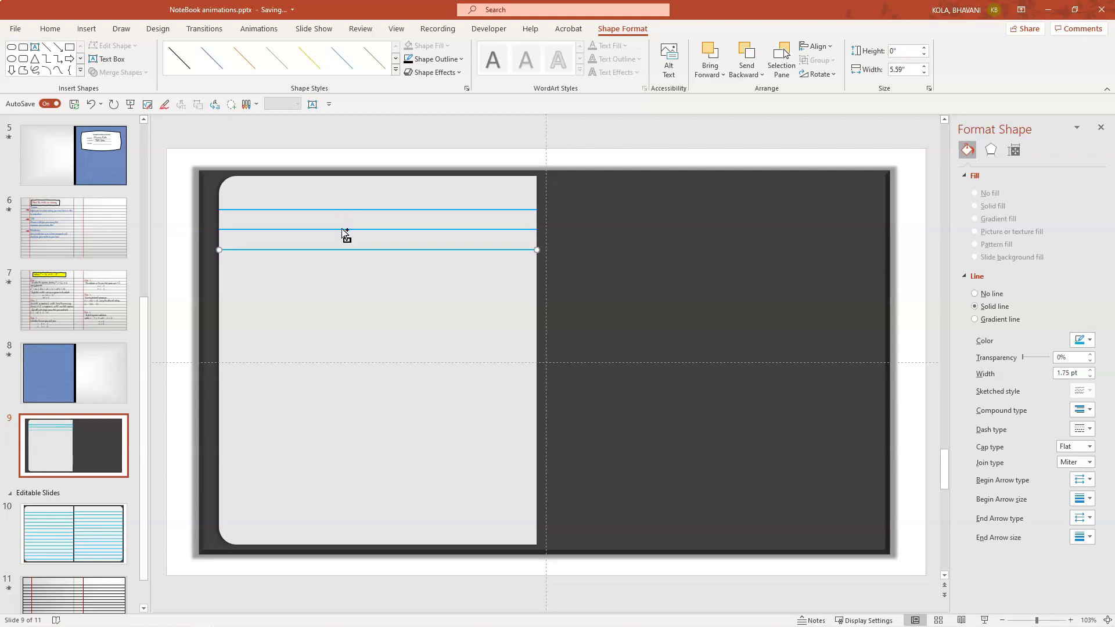
key("ctrl+d")
key("ctrl+d")
key("ctrl+d")
key("ctrl+d")
key("ctrl+d")
key("ctrl+d")
key("ctrl+d")
key("ctrl+d")
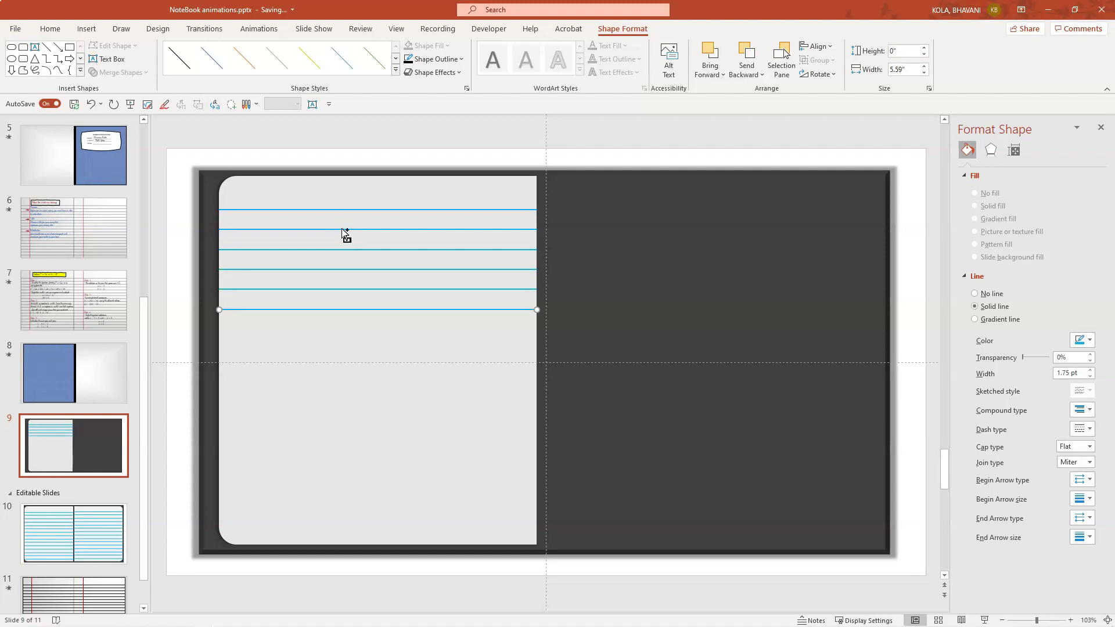
key("ctrl+d")
key("ctrl+d")
key("ctrl+d")
key("ctrl+d")
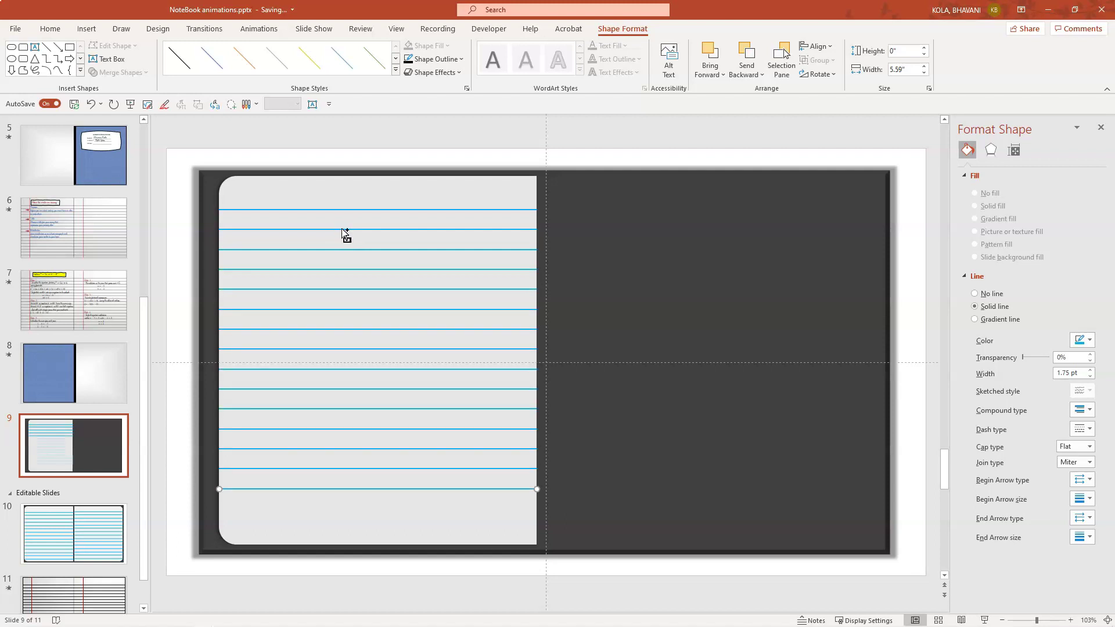
left_click(622, 443)
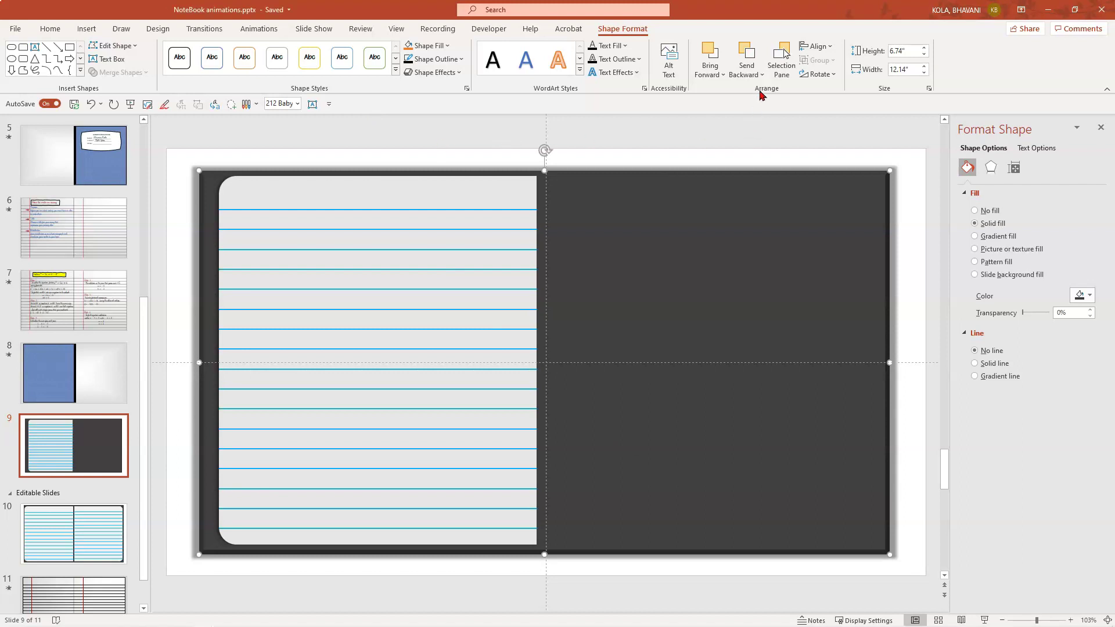
Step: Hide the dark cover in the Selection Pane and group the grey page with its ruled lines
left_click(781, 61)
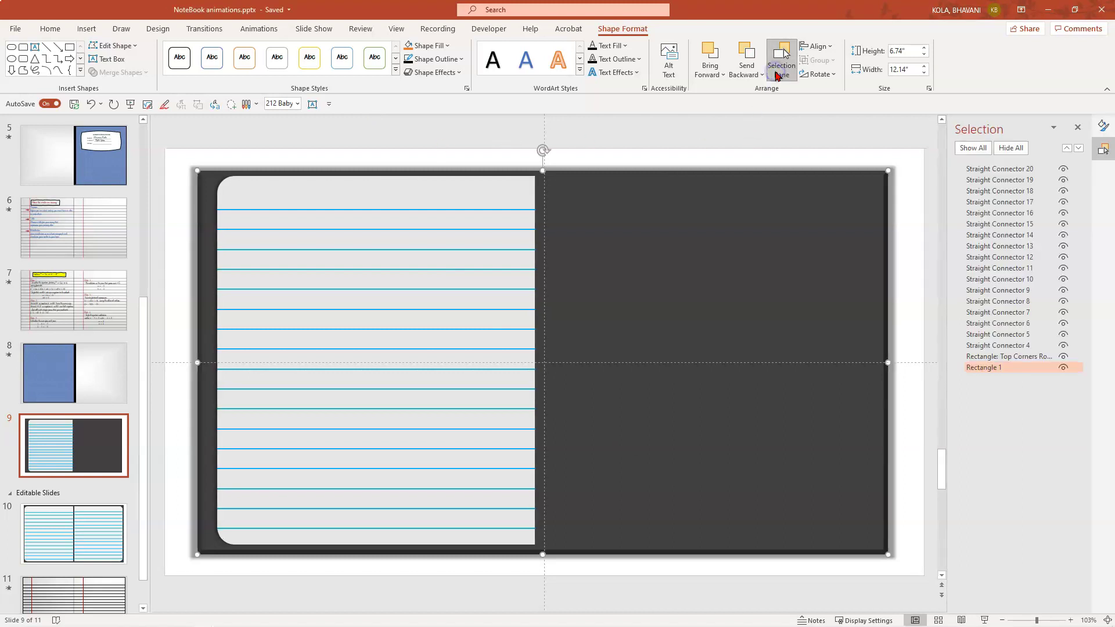
left_click(1063, 368)
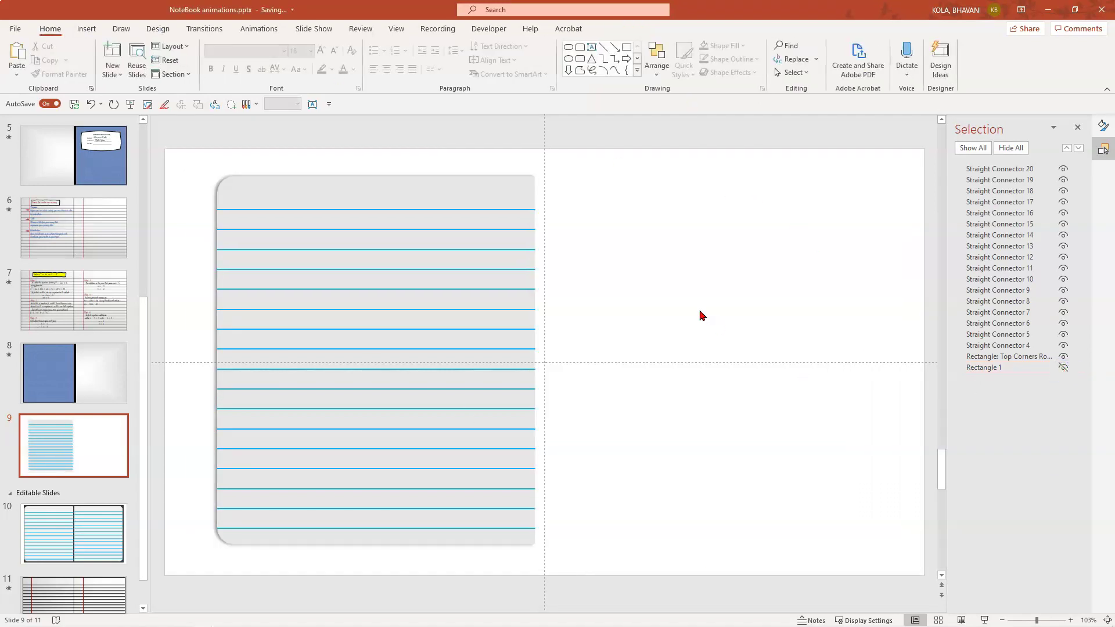
key("ctrl+a")
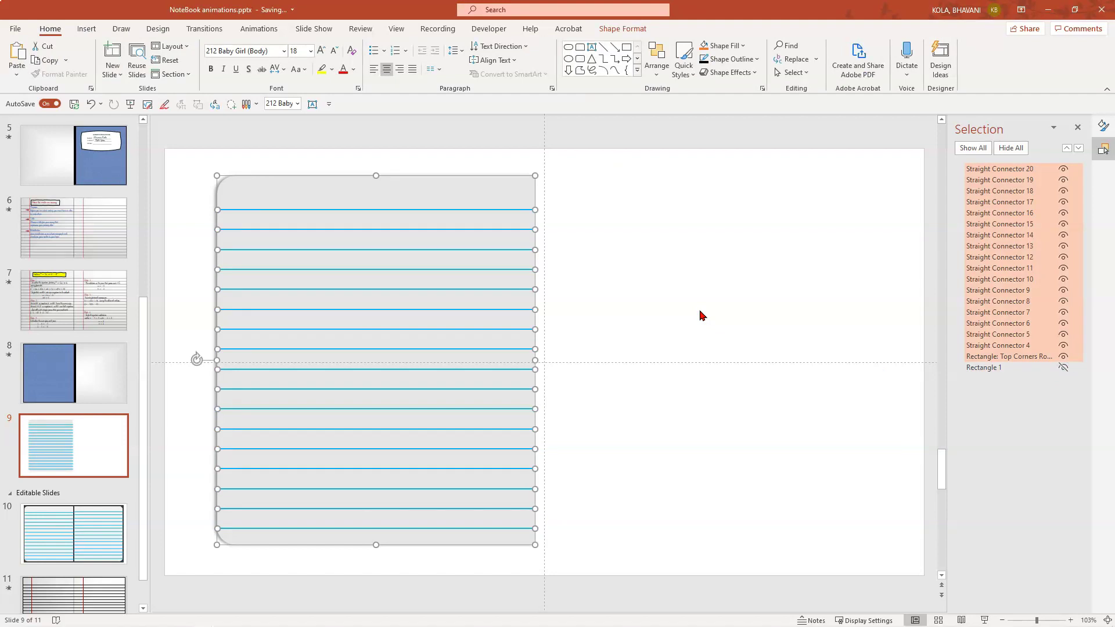
key("ctrl+g")
mouse_move(472, 174)
left_mouse_down()
mouse_move(732, 191)
mouse_move(525, 180)
mouse_move(447, 195)
mouse_move(474, 181)
left_mouse_up()
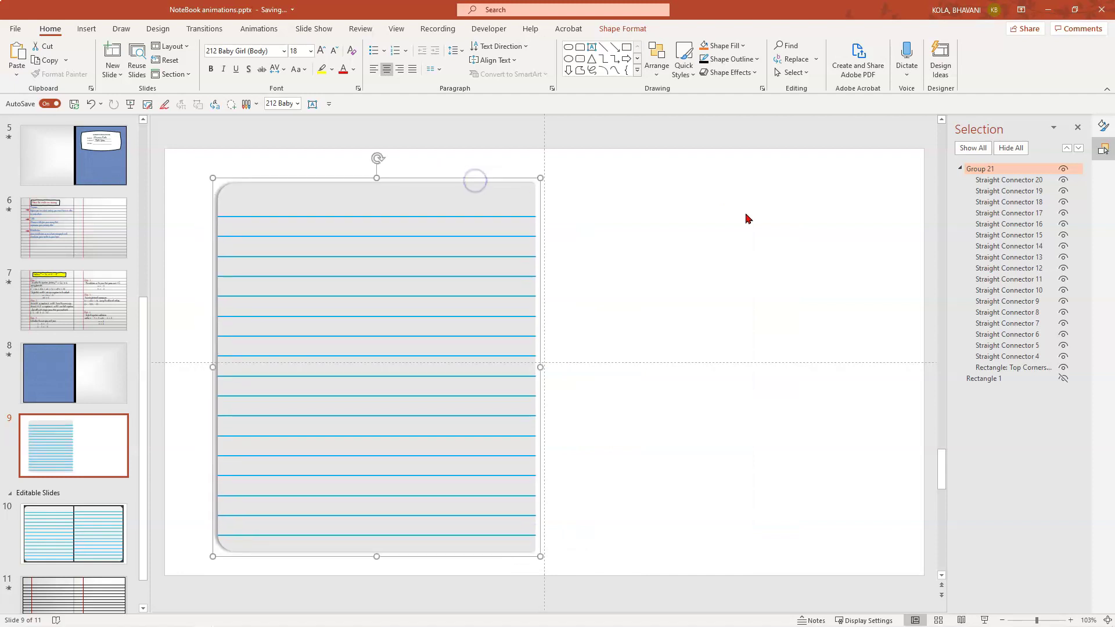
Step: Show the cover again and move a ruled page group onto the cover's right half
left_click(1063, 378)
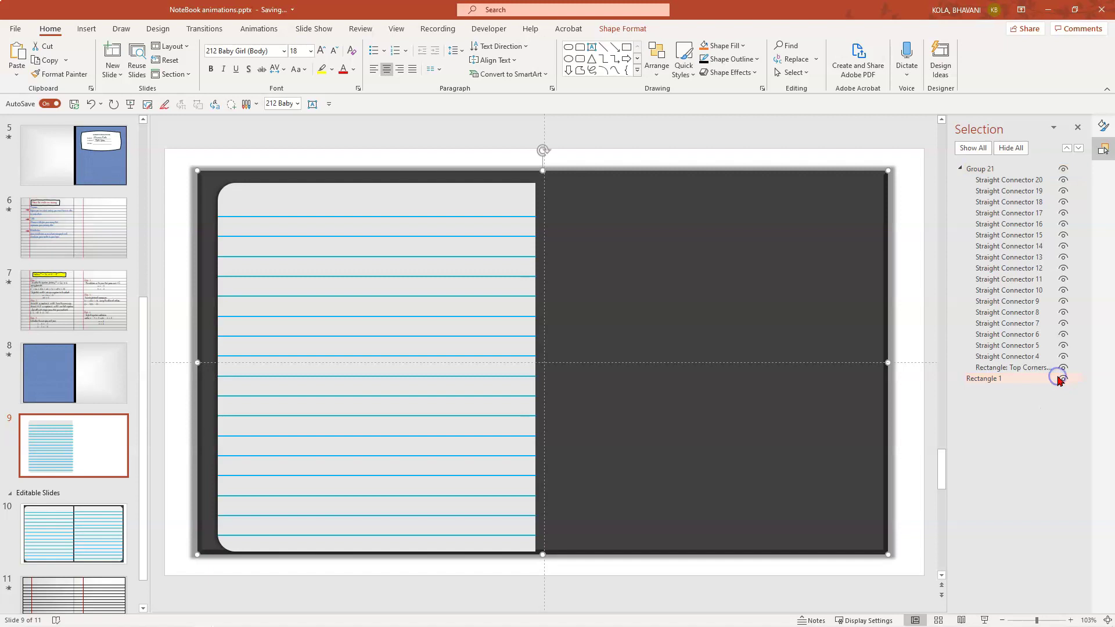
left_click(790, 346)
left_click_drag(430, 255, 751, 245)
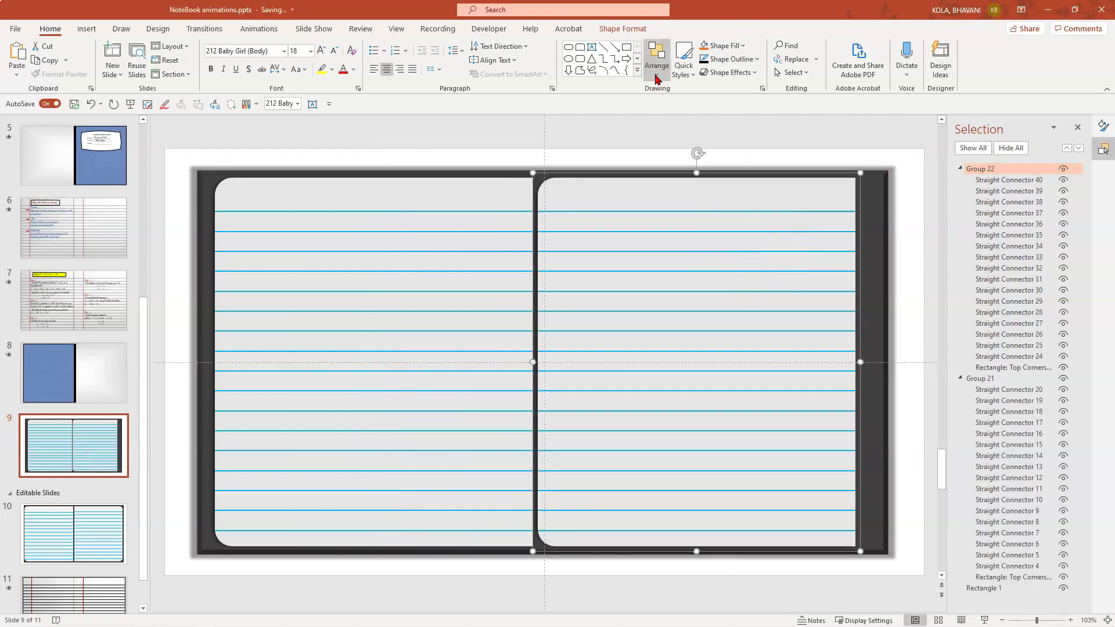
Step: Flip the right page horizontally, set it beside the binding, and turn off Guides
left_click(655, 55)
mouse_move(684, 271)
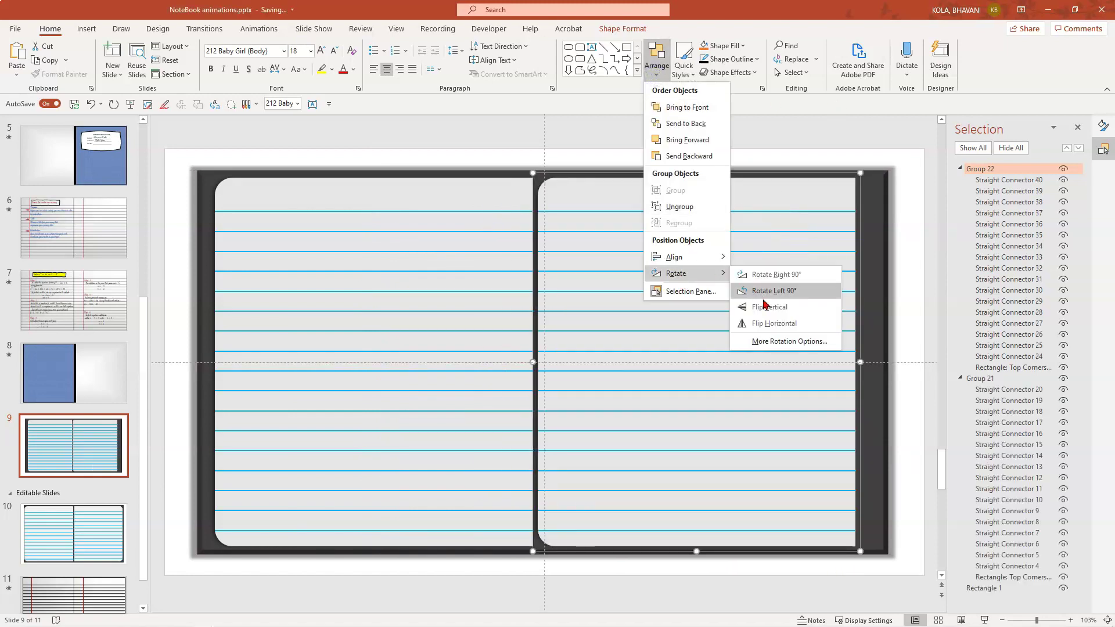
left_click(772, 323)
left_click_drag(660, 270, 677, 270)
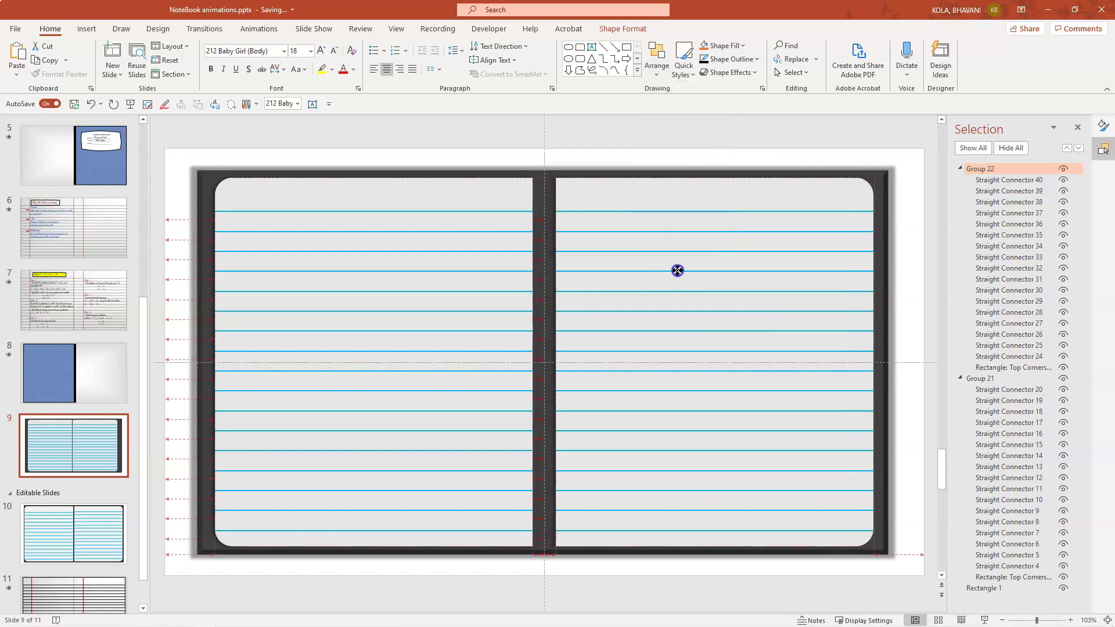
left_click_drag(677, 270, 677, 270)
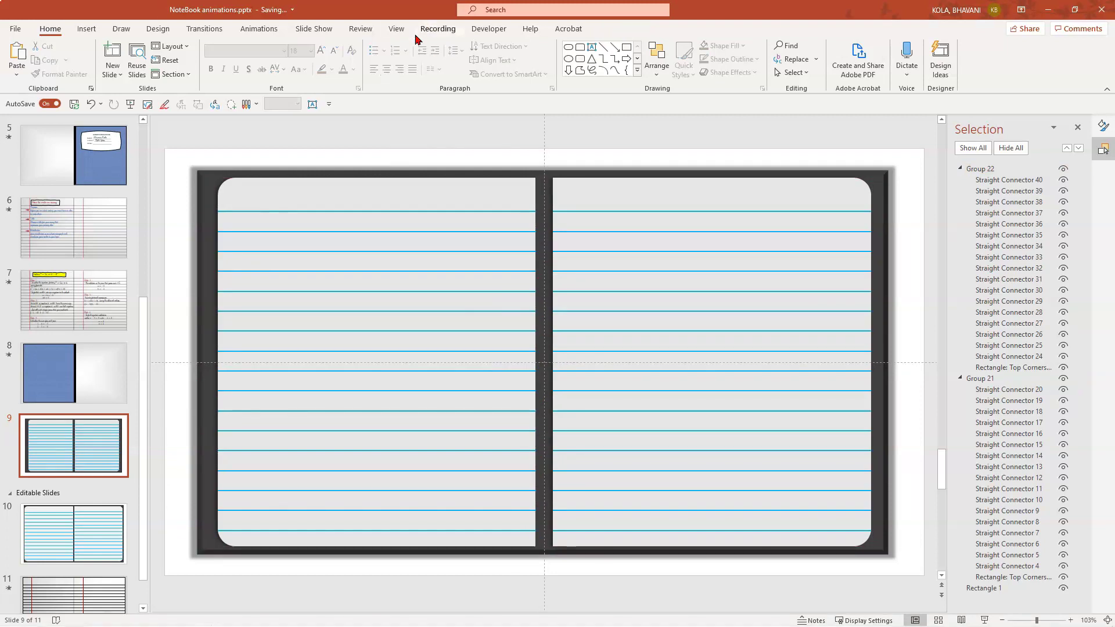
left_click(396, 28)
left_click(237, 73)
Step: Save the left page group as a PNG picture
right_click(343, 197)
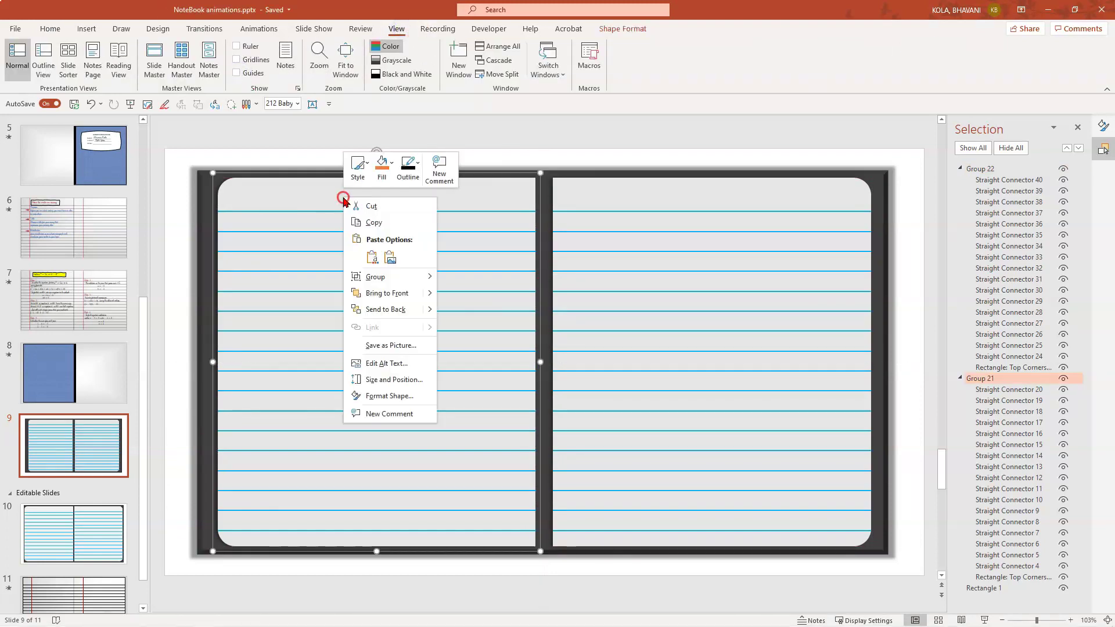
left_click(406, 347)
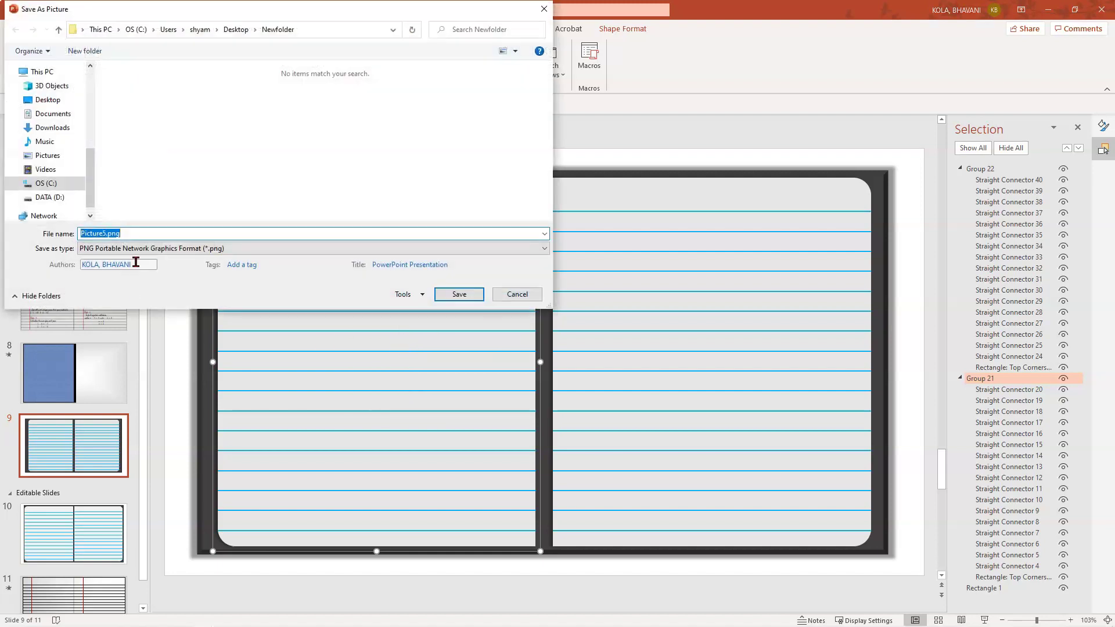
type("Left page")
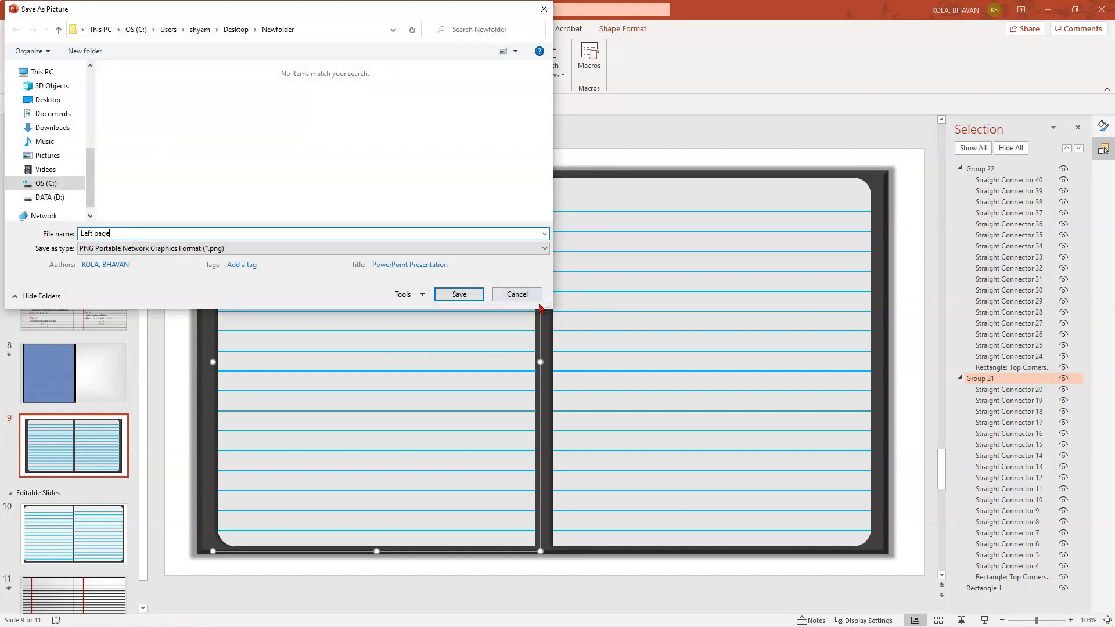
left_click(459, 294)
Step: Save the right page group as the picture Rightpage.png
left_click(639, 275)
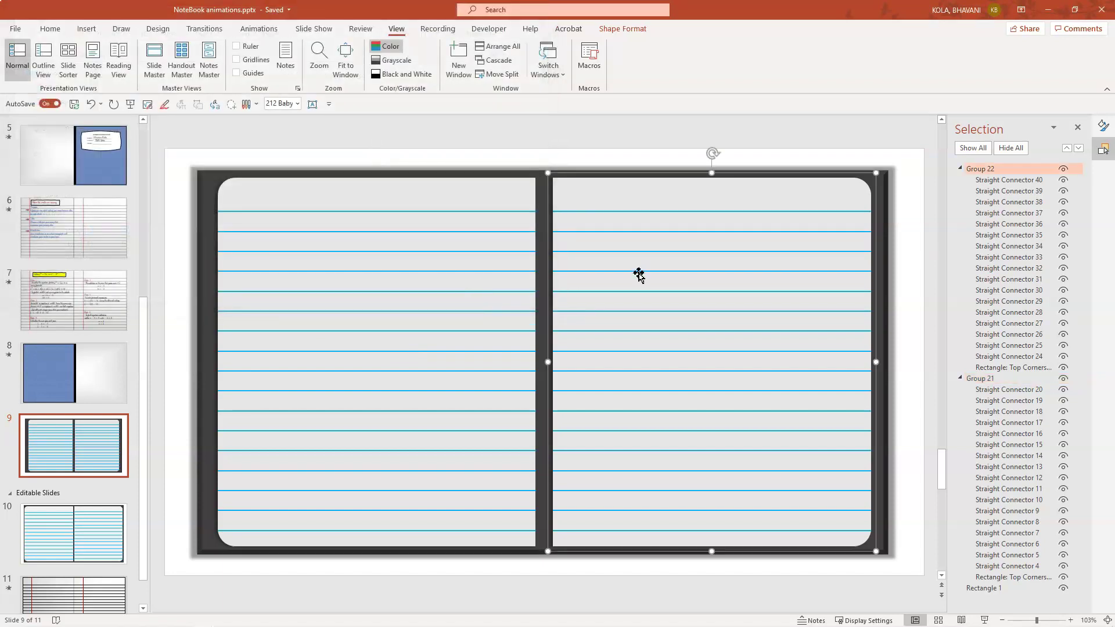
right_click(639, 273)
left_click(690, 423)
type("Rightpage")
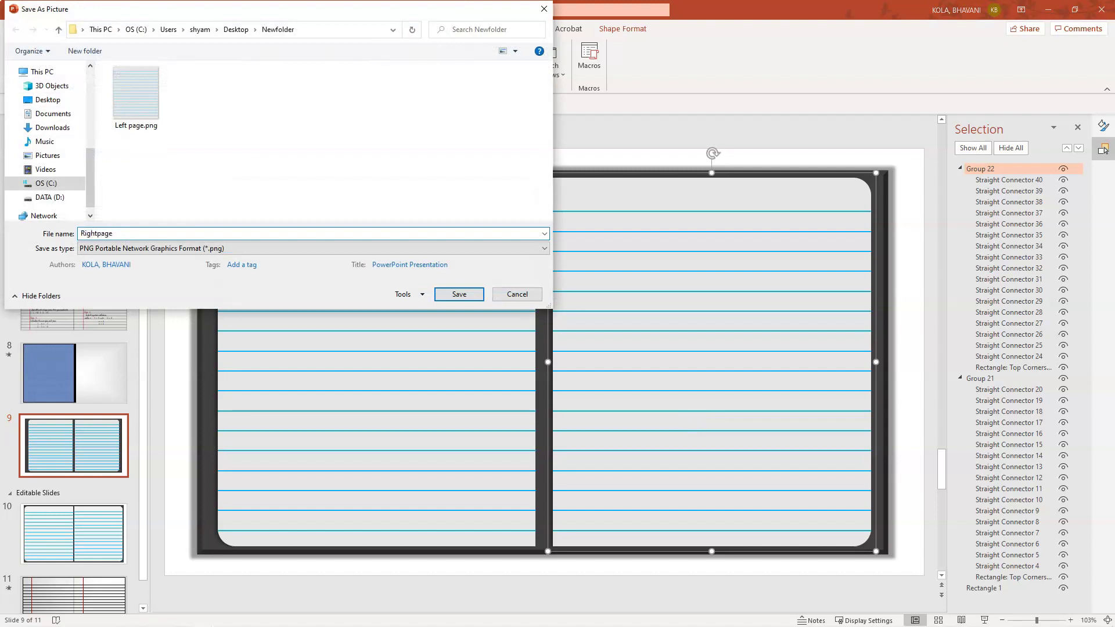
key("Return")
Step: Select the cover and both pages and save the whole notebook as WHolepage.png
left_click(200, 540)
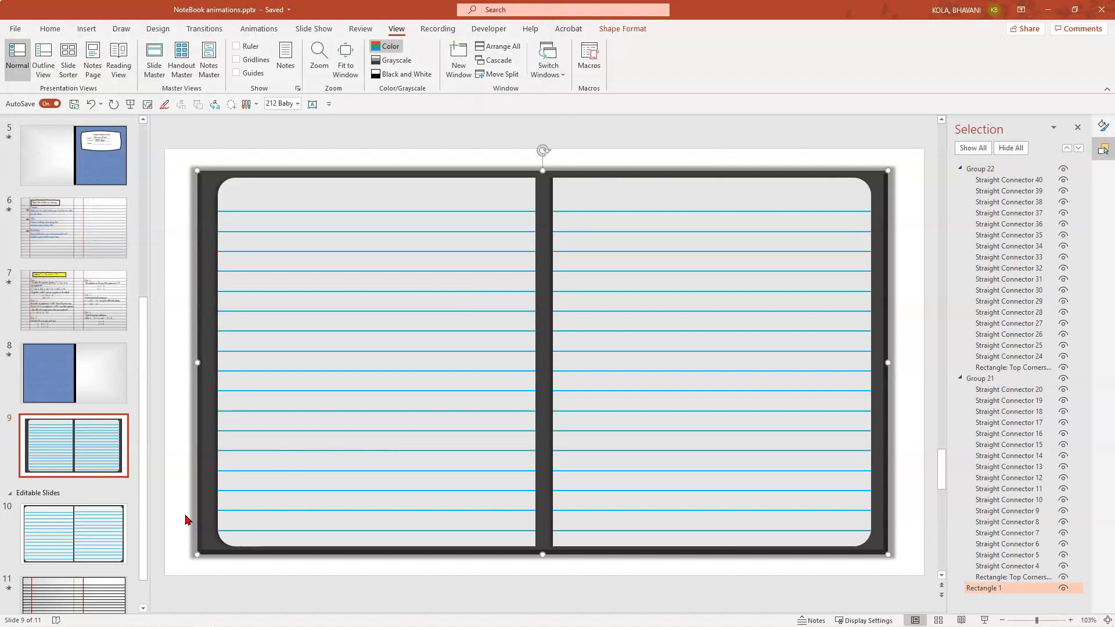
key("ctrl+a")
right_click(326, 351)
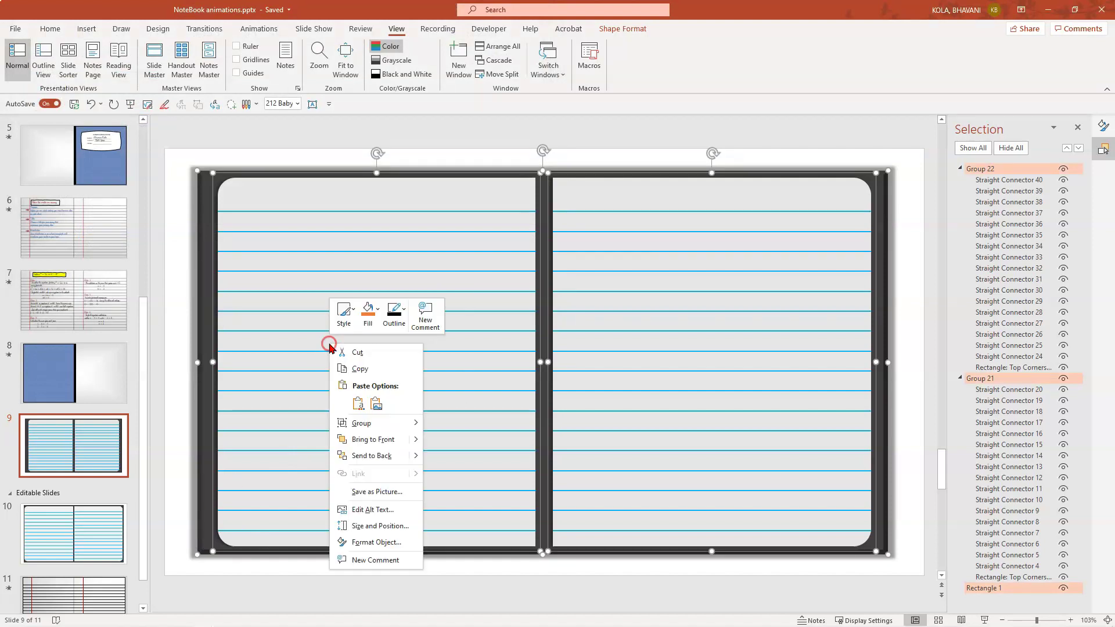
left_click(379, 490)
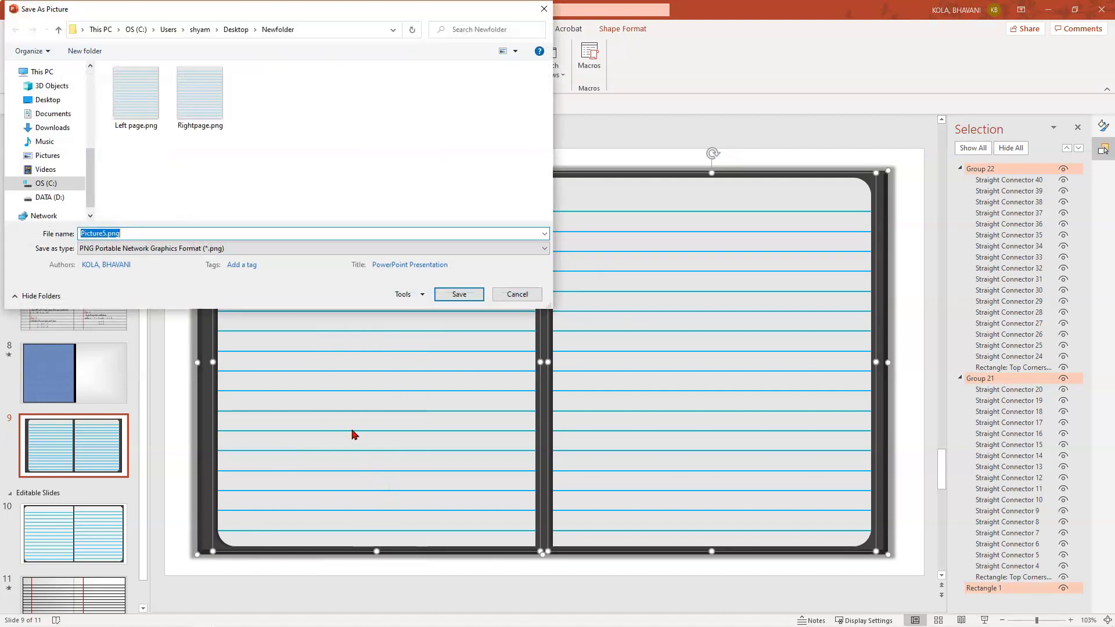
type("Wge")
key("Return")
right_click(100, 428)
Step: Add blank slide 10 and set its background to a picture fill from WHolepage.png
left_click(155, 233)
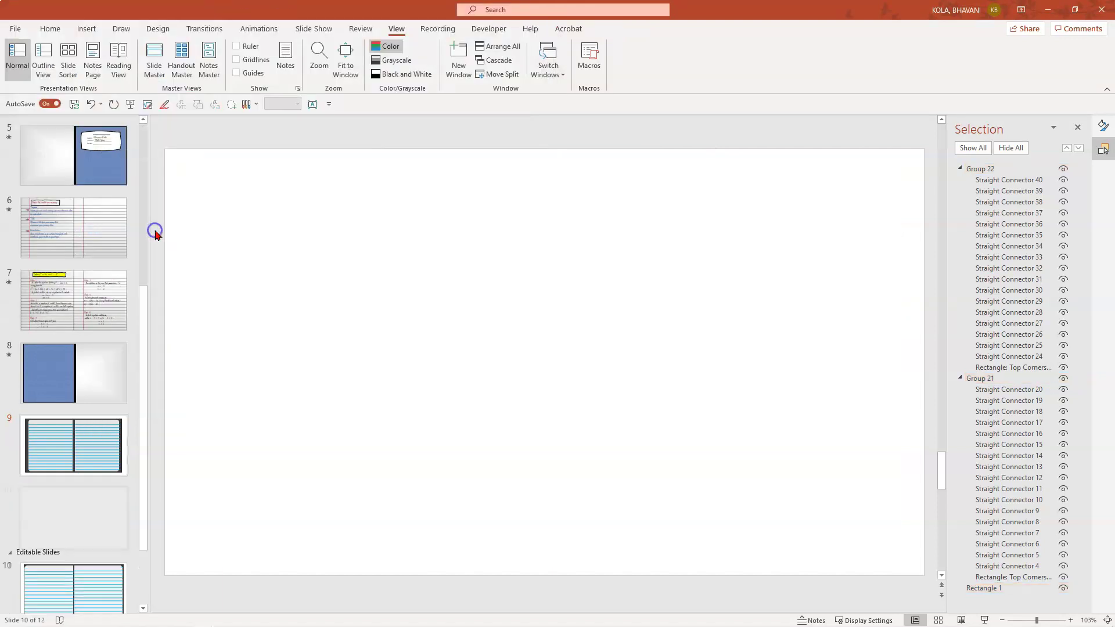
left_click(575, 356)
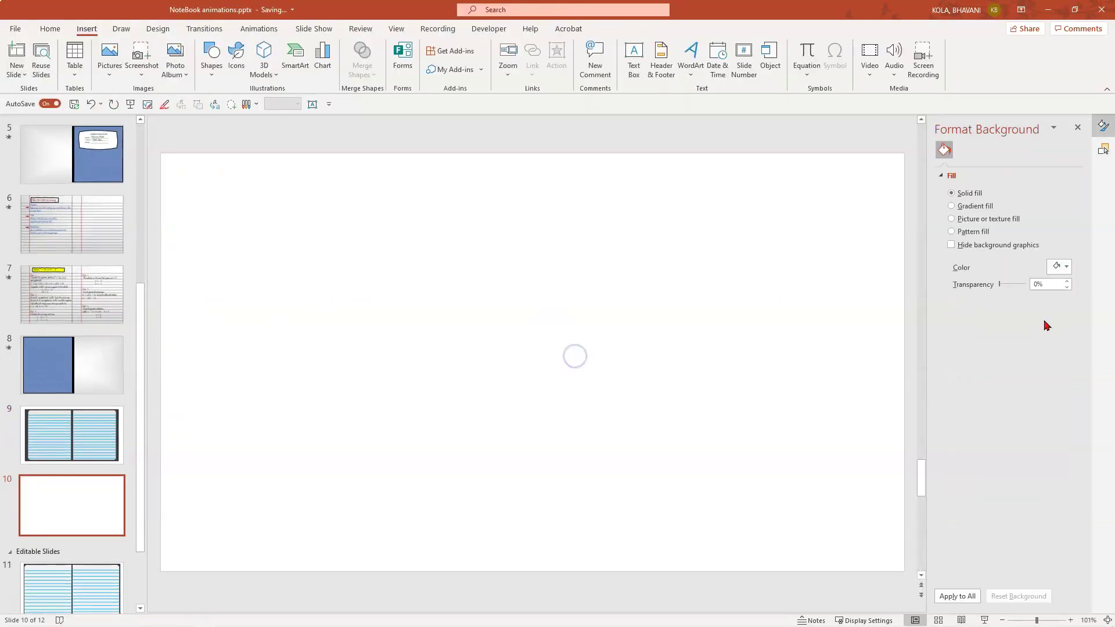
left_click(988, 219)
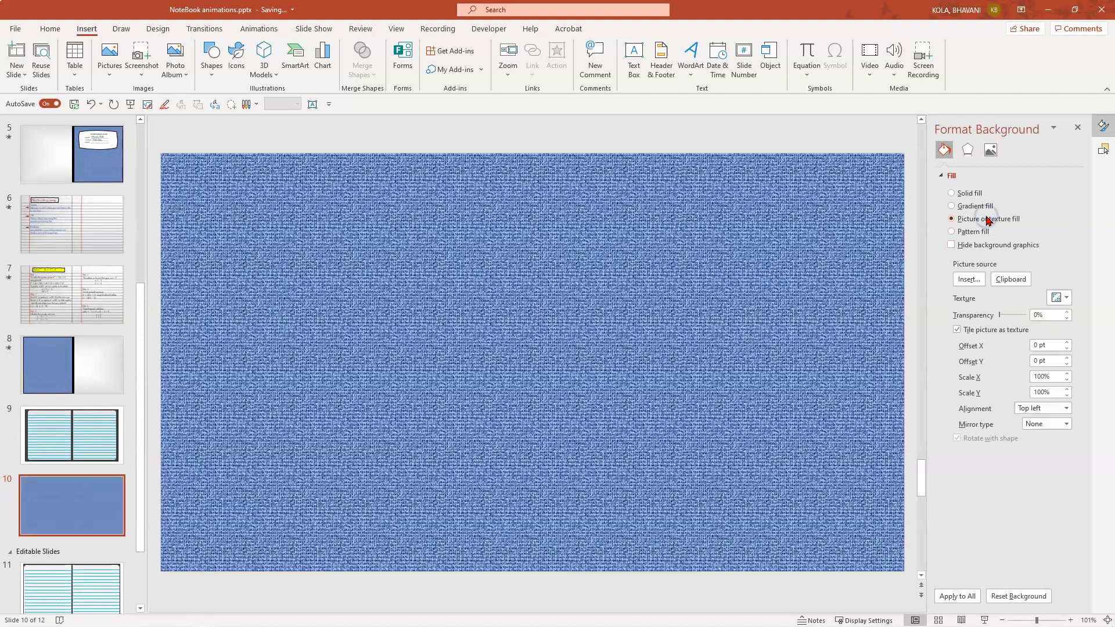
left_click(979, 281)
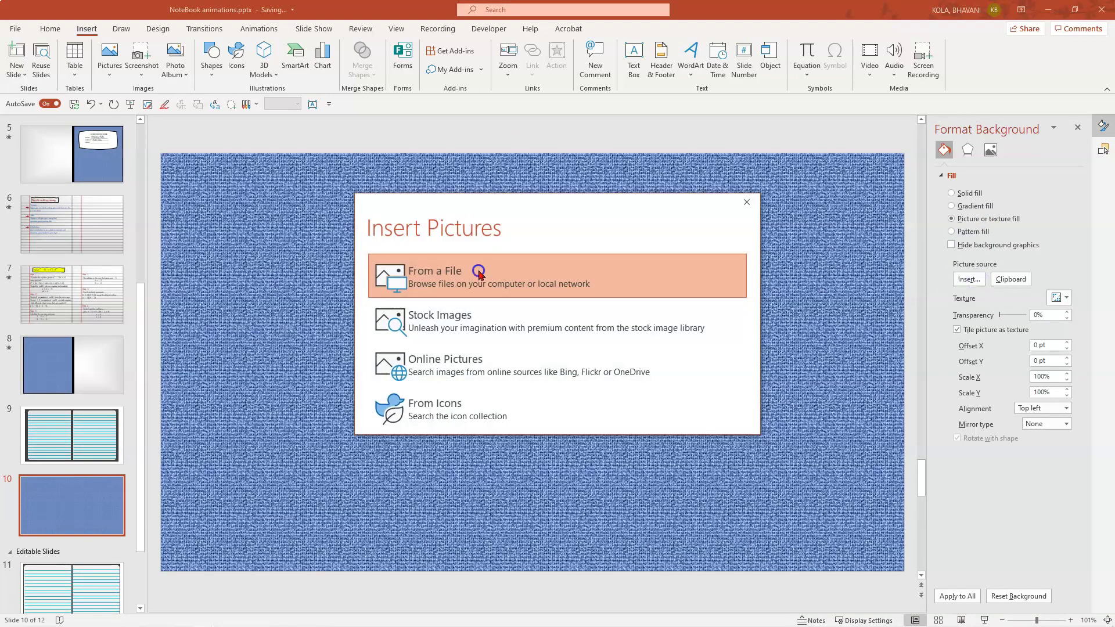
left_click(479, 272)
left_click(284, 113)
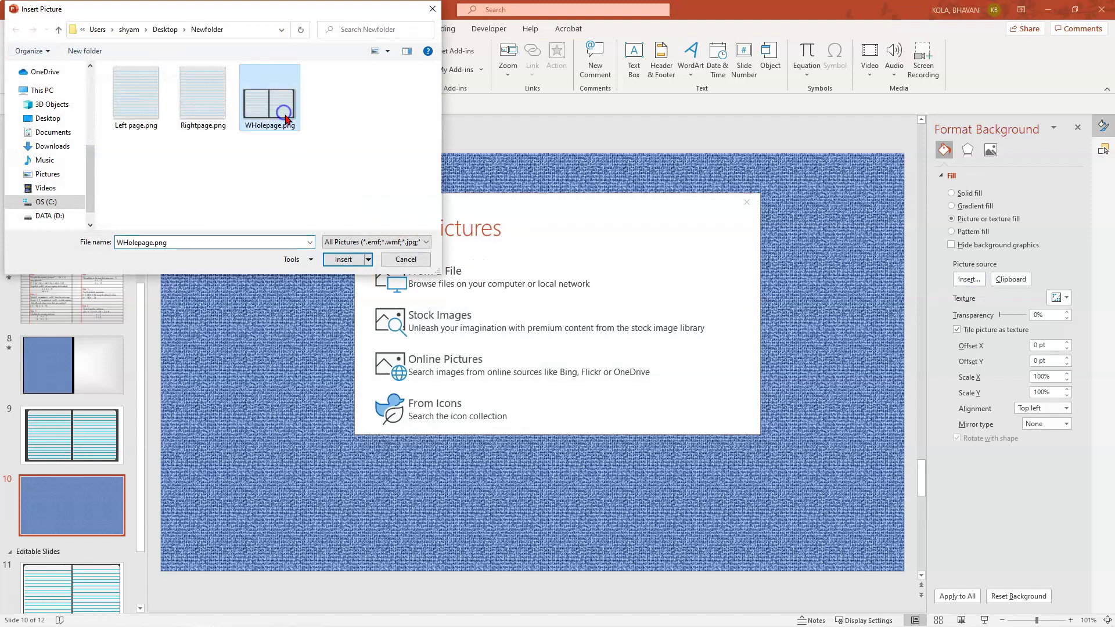
left_click(347, 259)
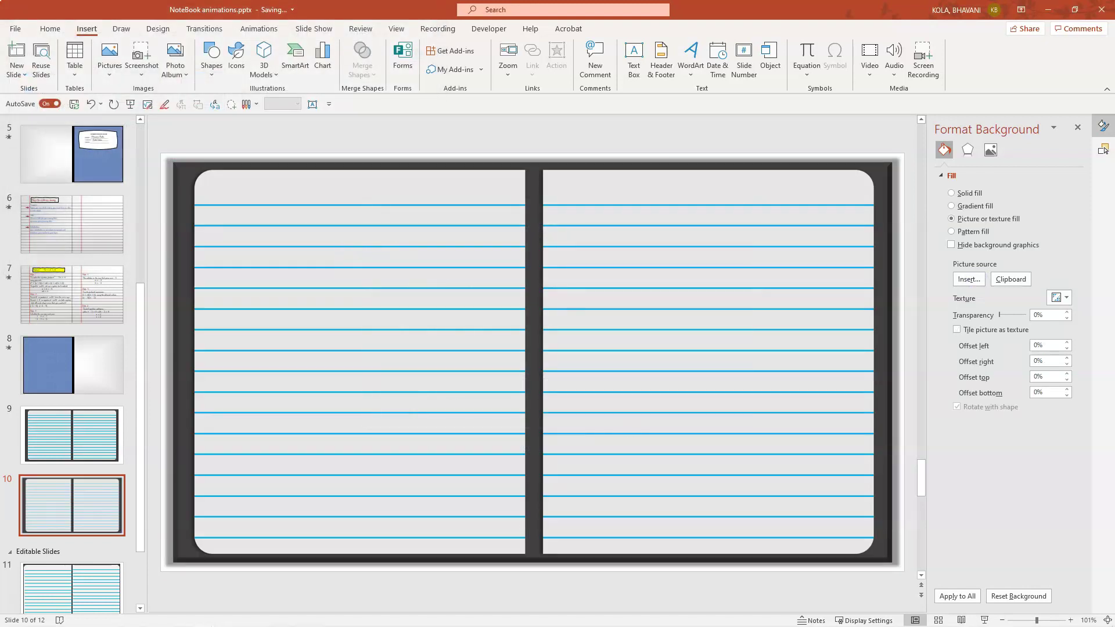
Step: Compare with slide 9, nudging its left notebook page, then return to slide 10
left_click_drag(299, 245, 613, 391)
left_click(73, 428)
left_click_drag(457, 304, 454, 297)
left_click(706, 282)
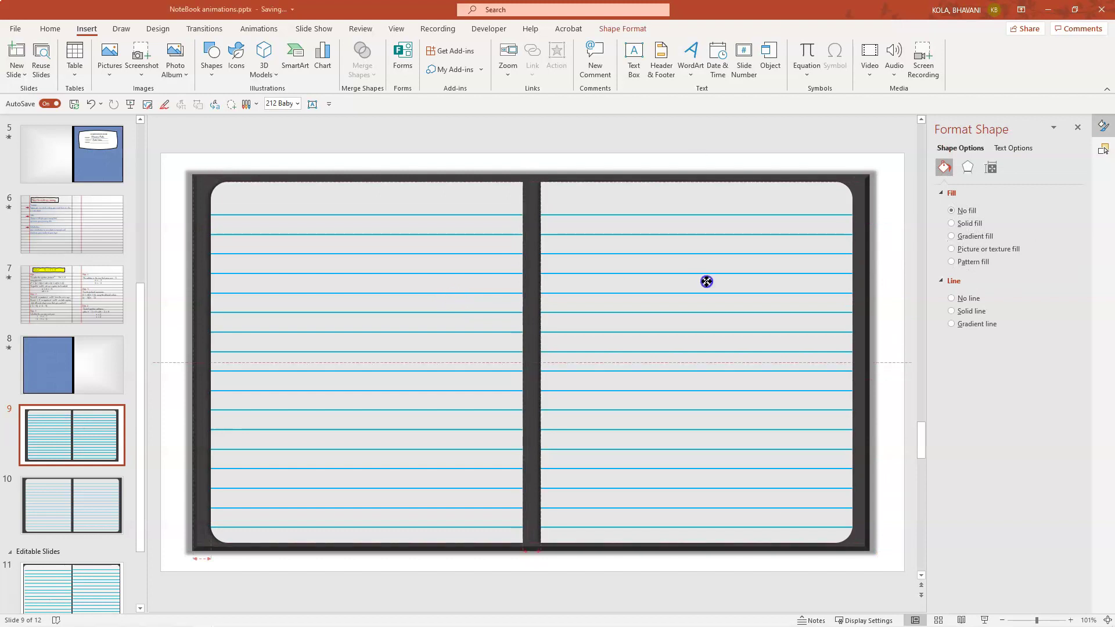
left_click(72, 505)
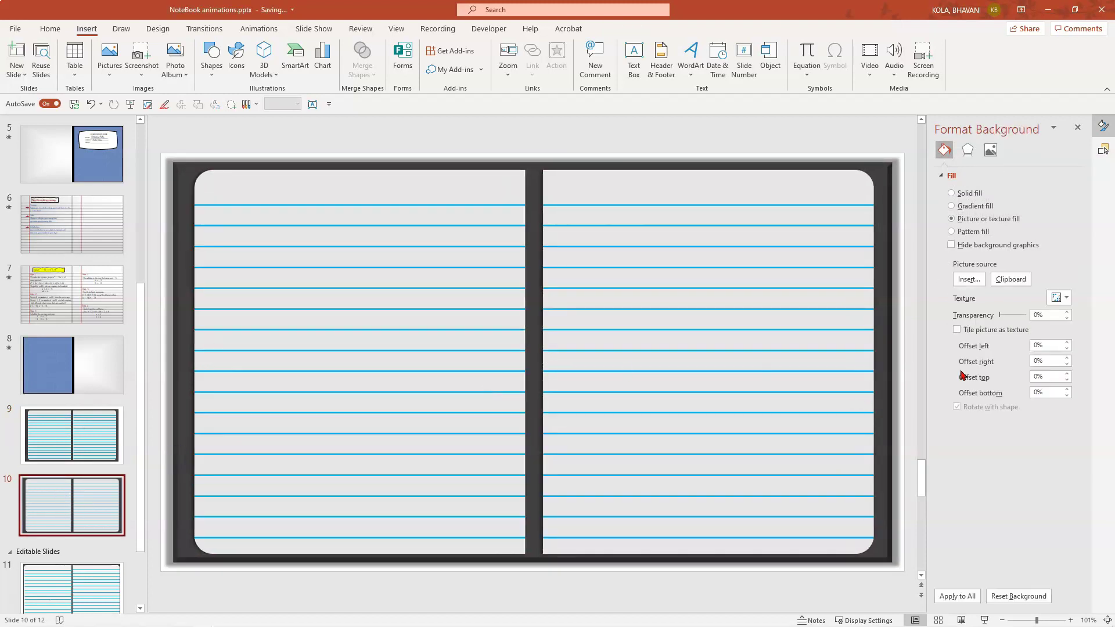
Step: Set the background picture's left and right offsets to 4%
left_click(1067, 365)
left_click(1067, 358)
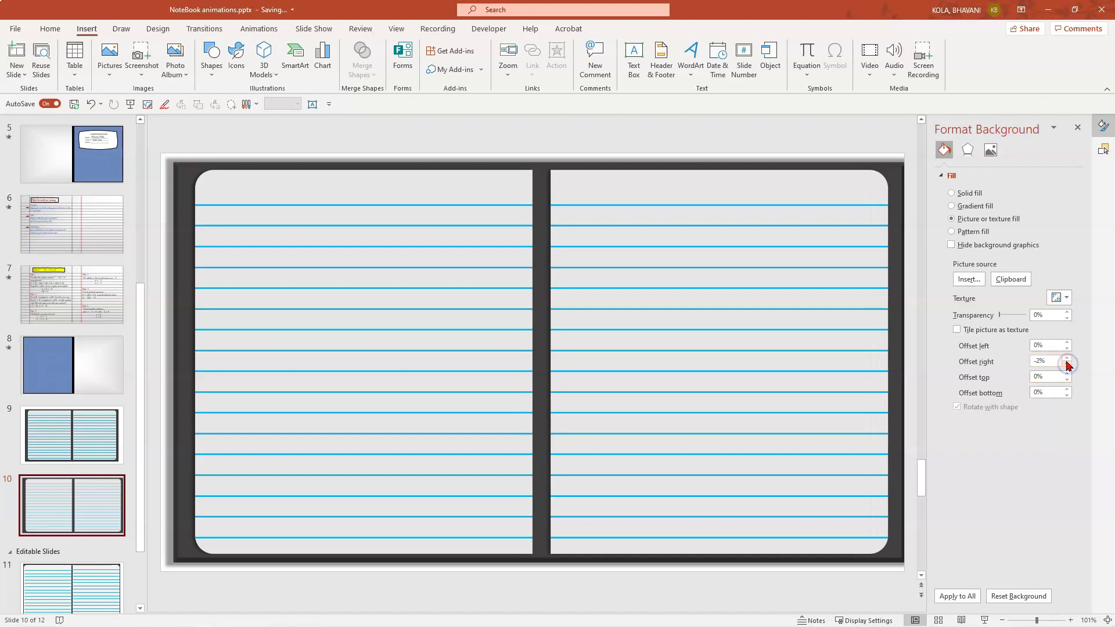
left_click(1067, 357)
left_click(1067, 358)
left_click(1067, 358)
left_click(1067, 358)
left_click(1067, 342)
left_click(1066, 342)
left_click(1067, 342)
left_click(1067, 342)
Step: Adjust the background picture's top and bottom offsets to 3%
left_click(1067, 379)
left_click(1068, 380)
left_click(1067, 373)
left_click(1068, 374)
left_click(1068, 373)
left_click(1067, 373)
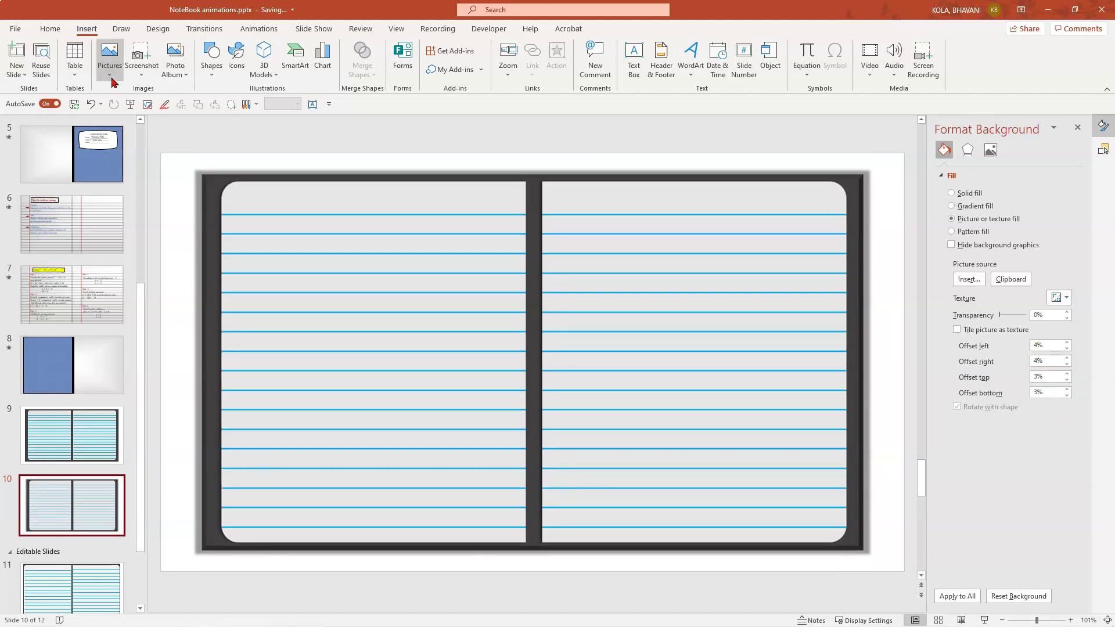
Step: Add a new slide 11 and draw a small oval near its top-left
key("ctrl+m")
left_click(211, 55)
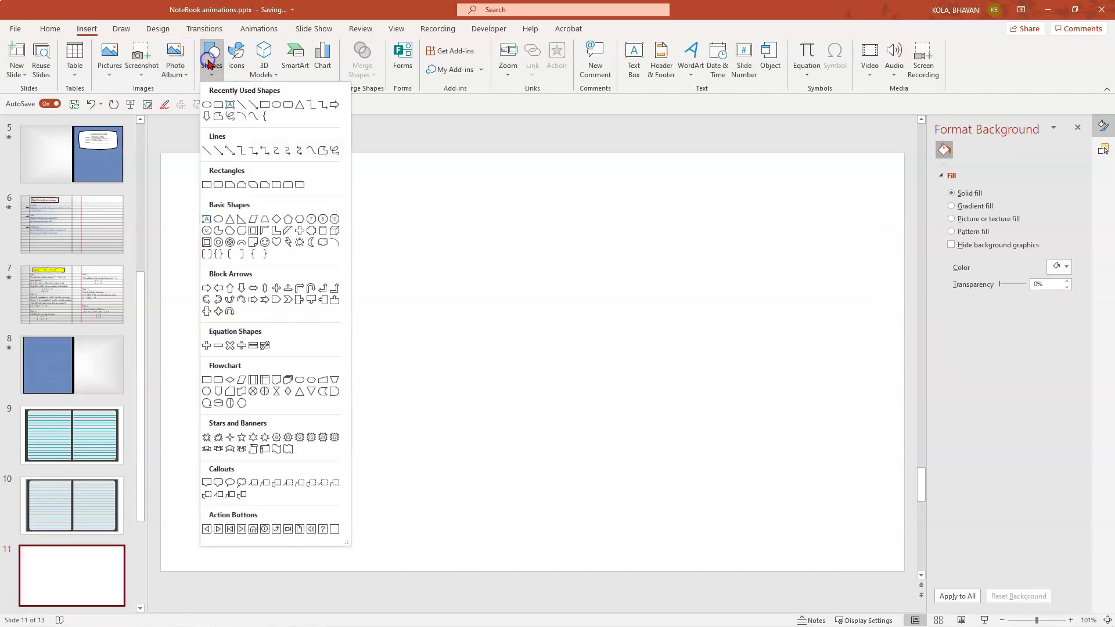
left_click(276, 105)
left_click_drag(276, 238, 297, 259)
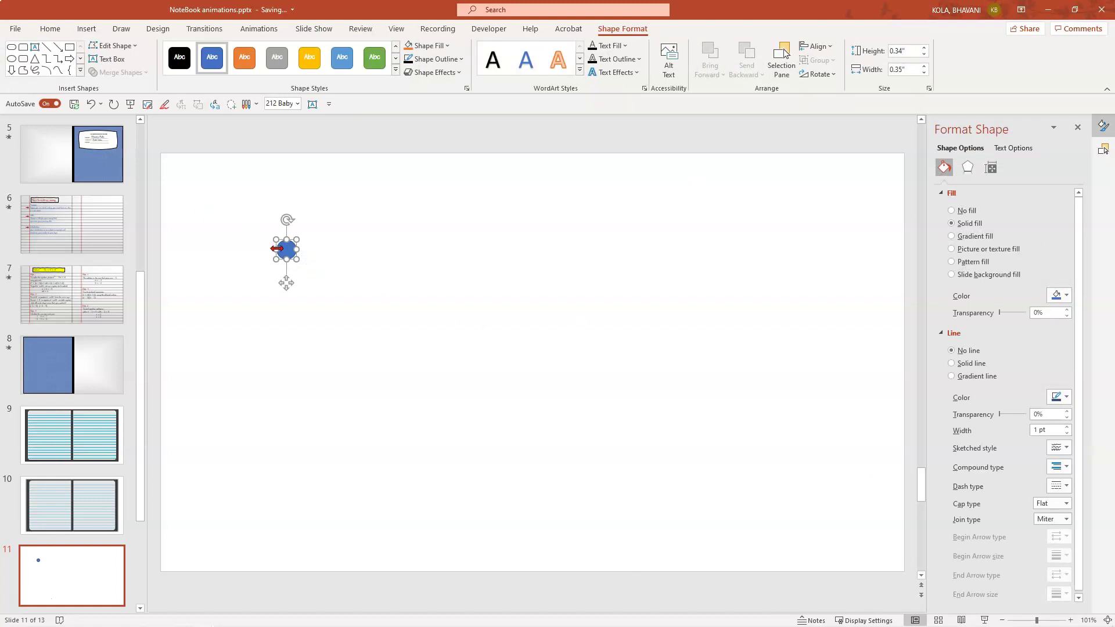
Step: Give the circle a dark fill with no line, then Ctrl-drag a copy to its right
left_click(1065, 296)
left_click(1038, 364)
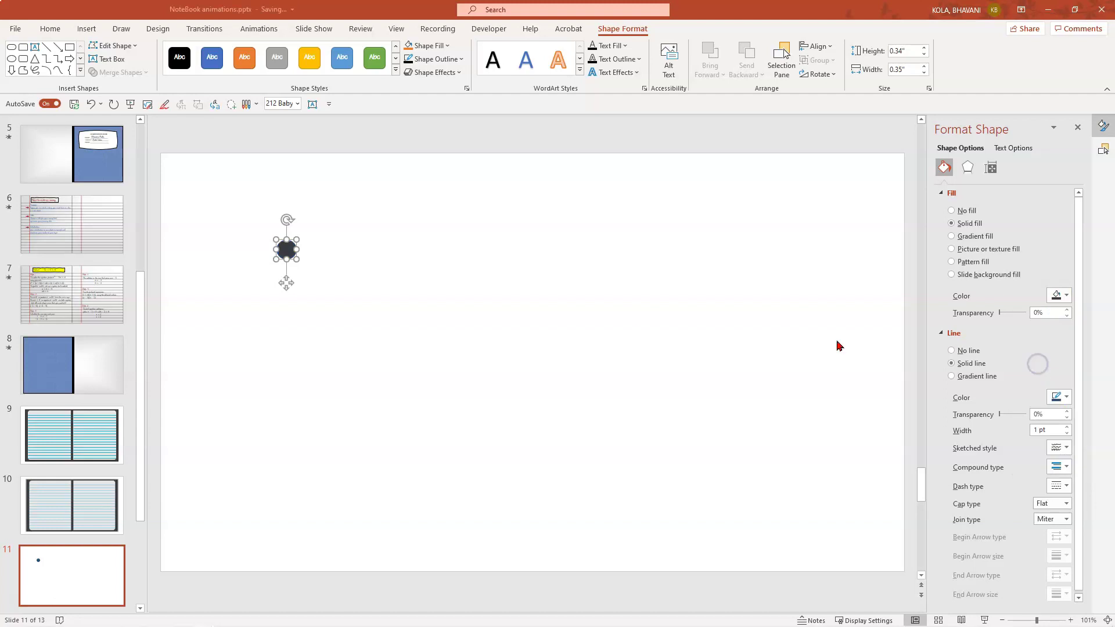
left_click(952, 351)
left_click(414, 273)
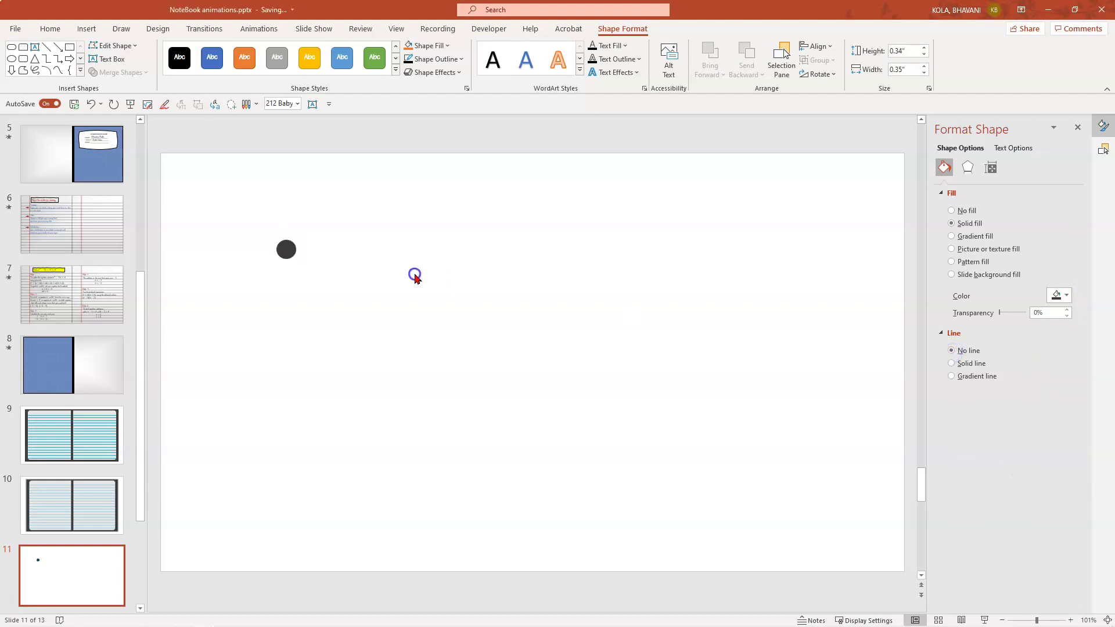
left_click(285, 249)
left_click_drag(286, 250, 325, 251)
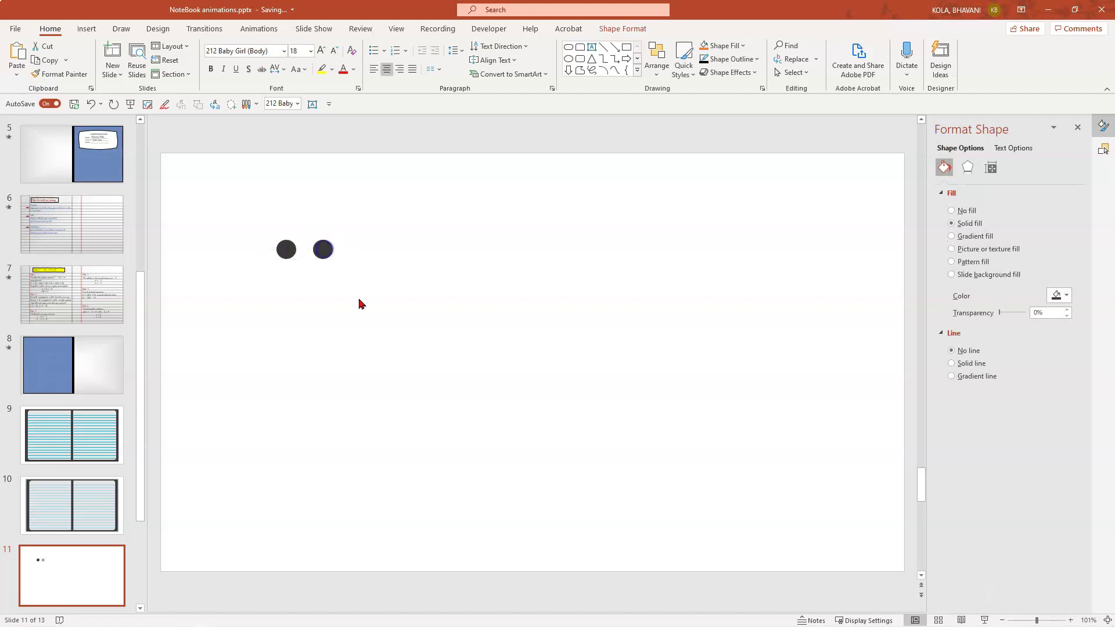
left_click(351, 301)
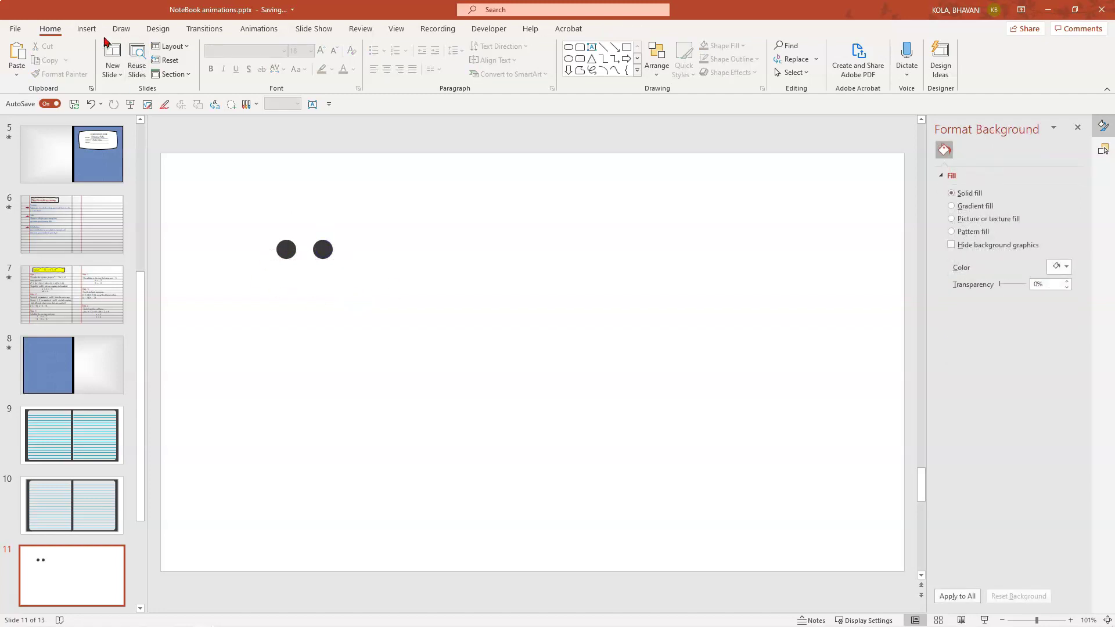
Step: Draw a small flowchart shape just below the two circles
left_click(88, 28)
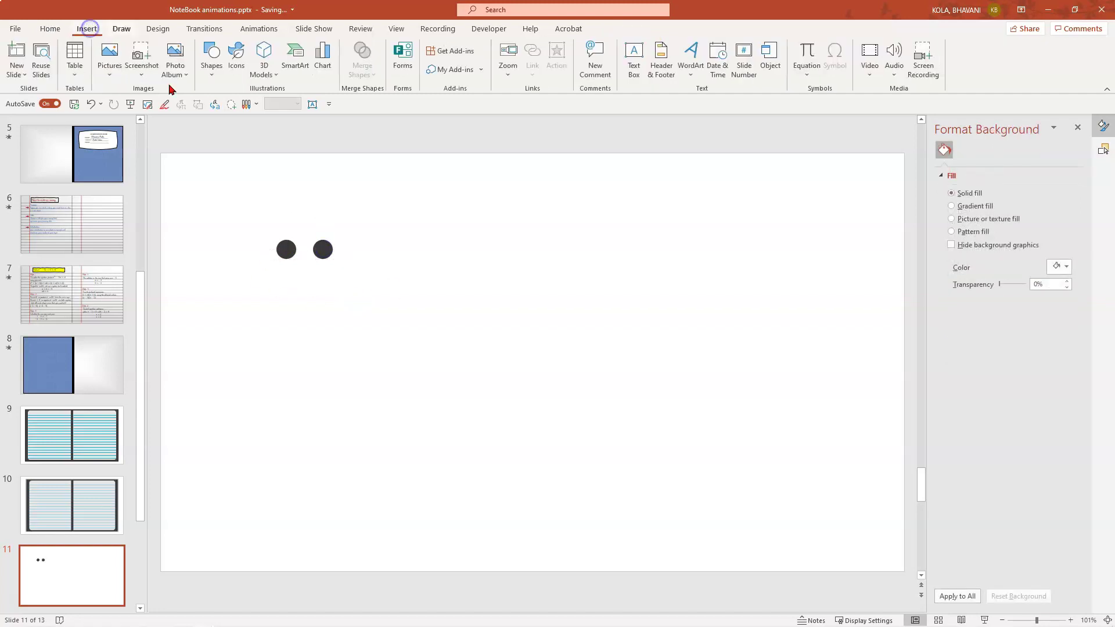
left_click(211, 58)
left_click(300, 381)
left_click_drag(292, 281, 320, 285)
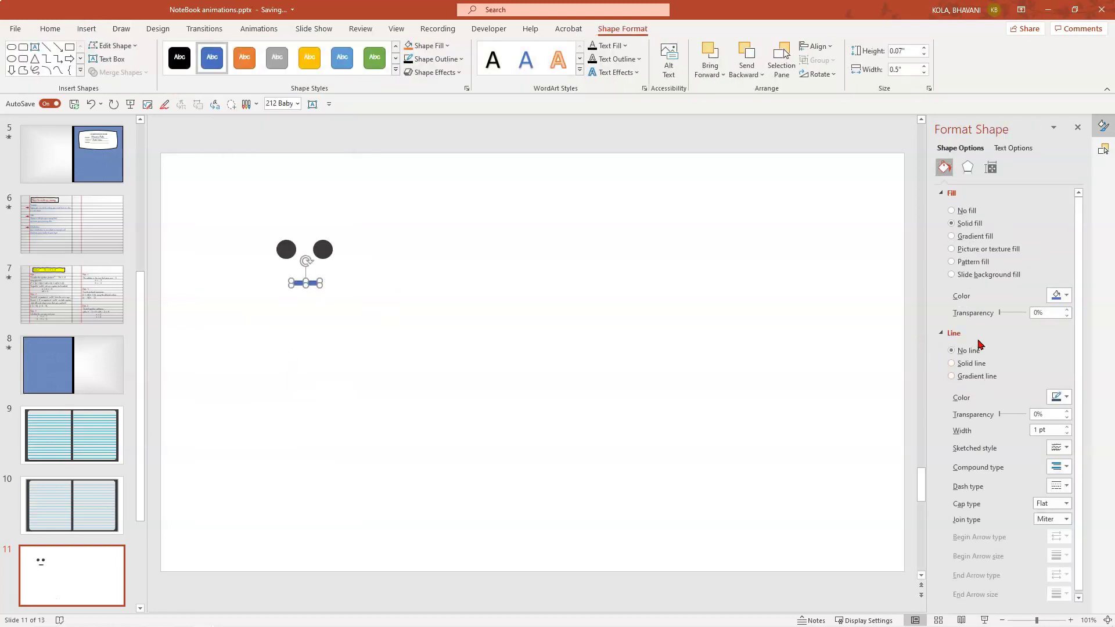
Step: Give the shape a gradient fill, removing extra stops and making the remaining stops dark
left_click(951, 236)
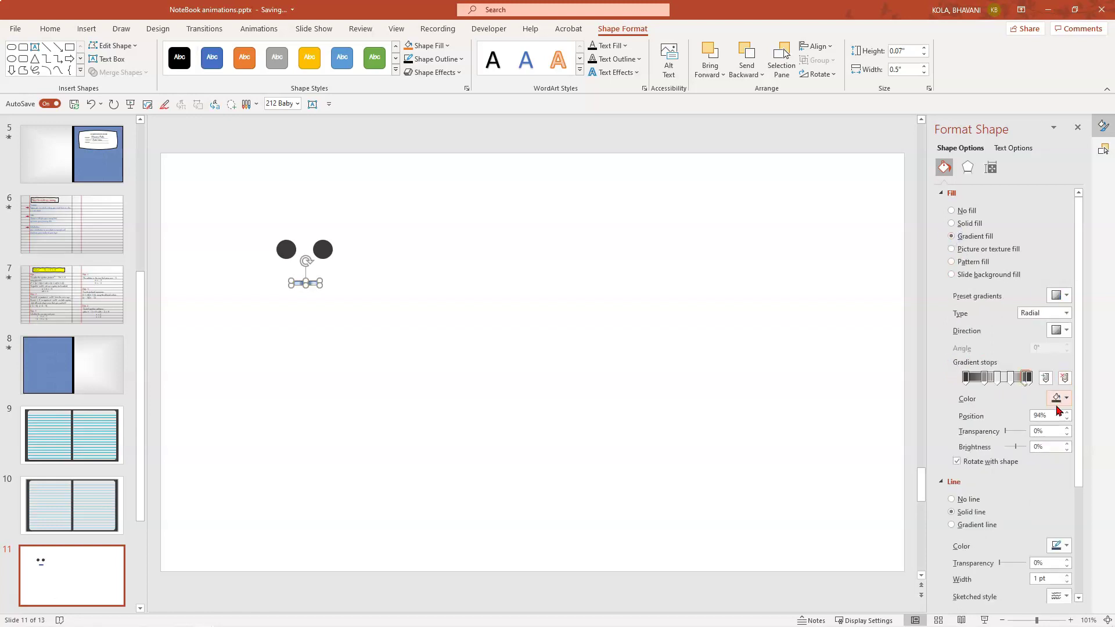
left_click(1066, 379)
left_click(1067, 378)
left_click(1066, 379)
left_click(1063, 378)
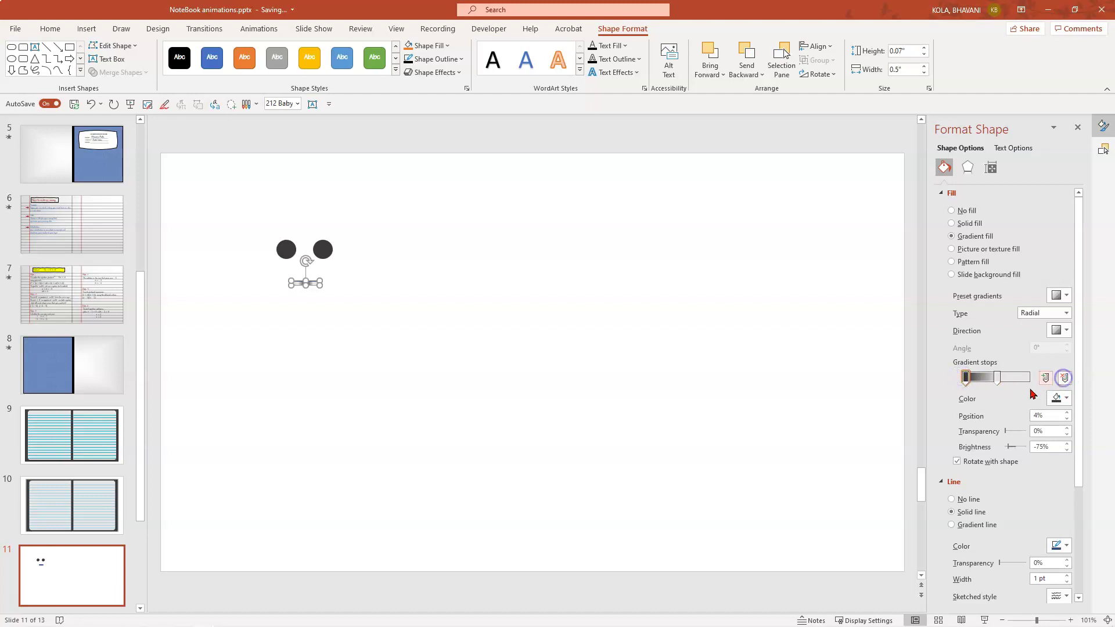
left_click(966, 378)
left_click(1063, 398)
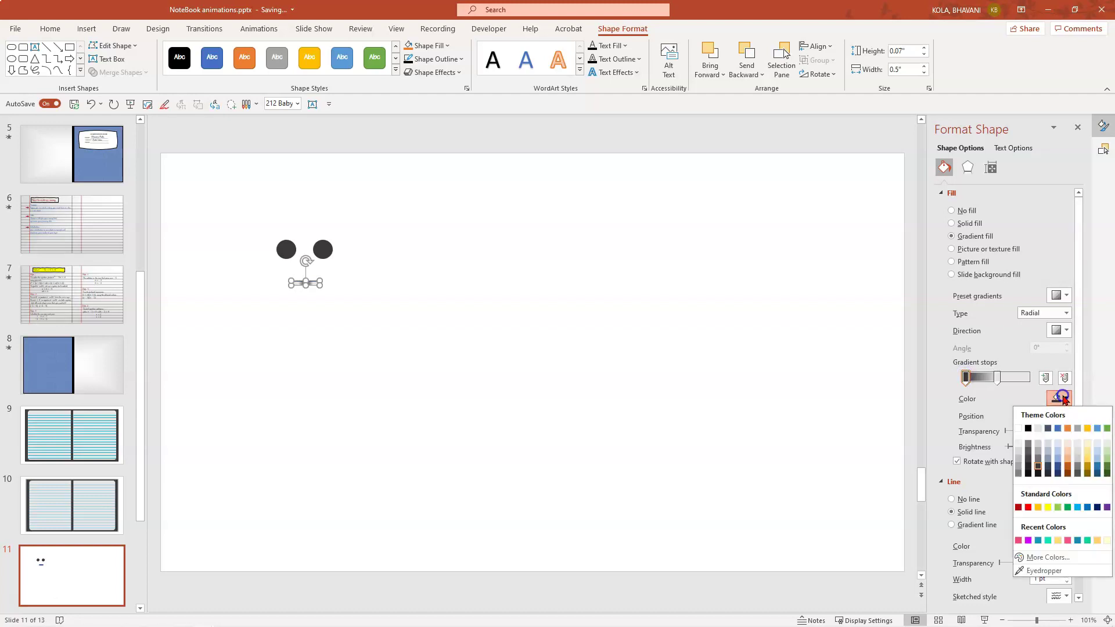
left_click(1038, 466)
left_click(1046, 378)
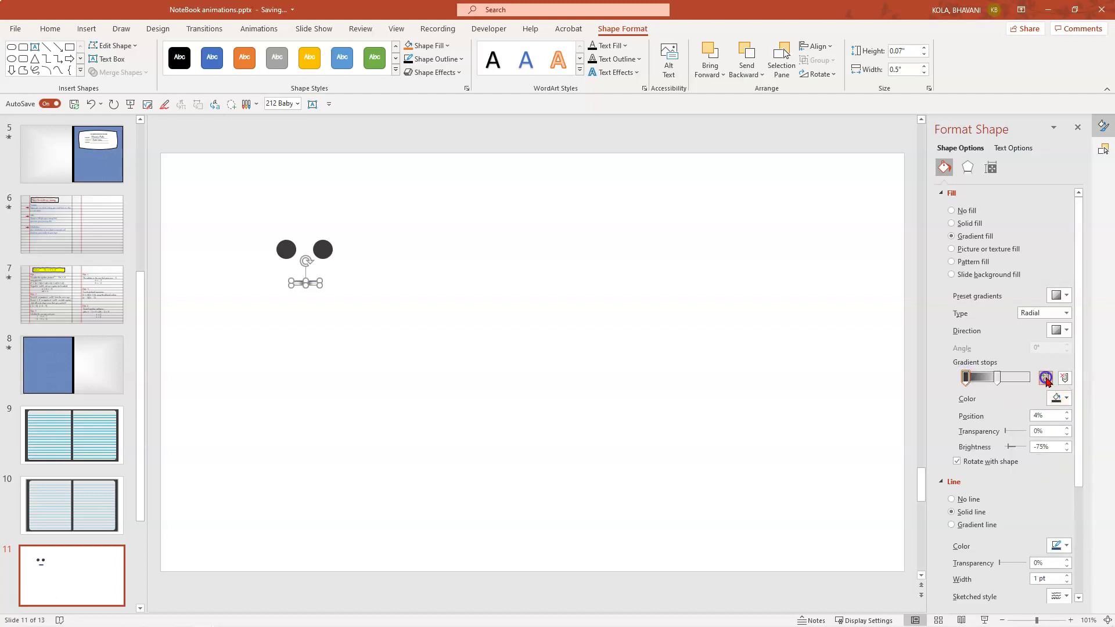
left_click(1063, 399)
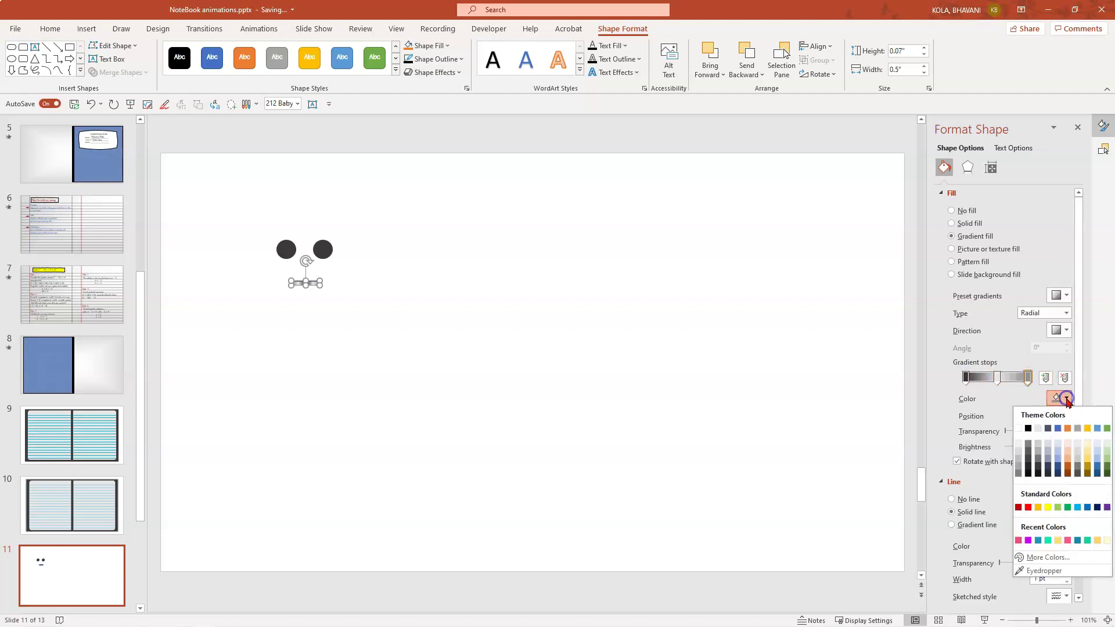
left_click(1038, 467)
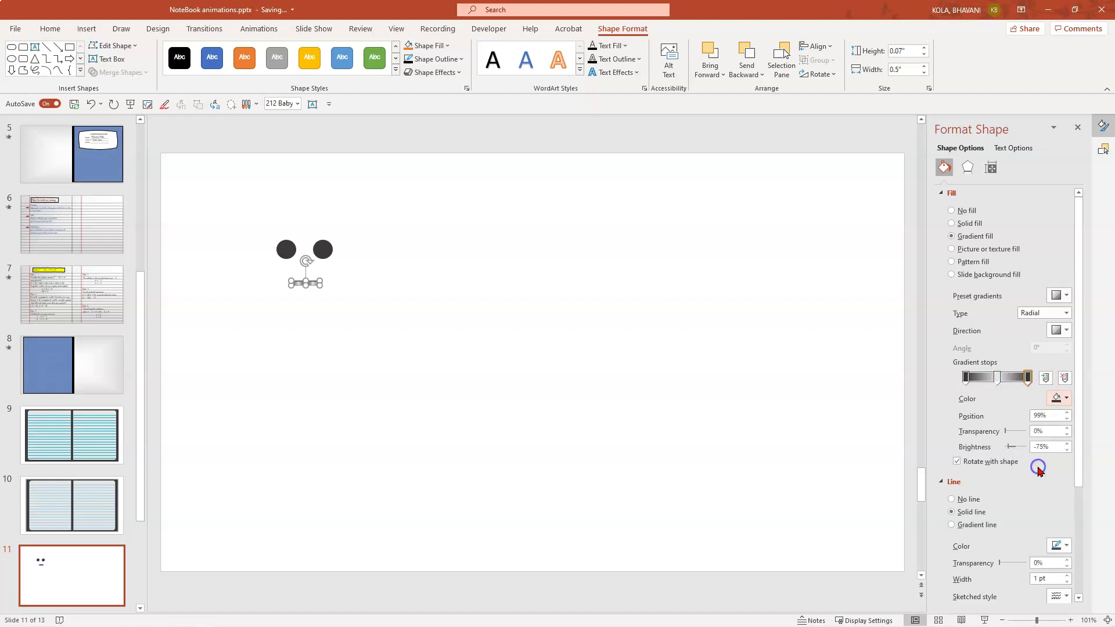
left_click(1048, 379)
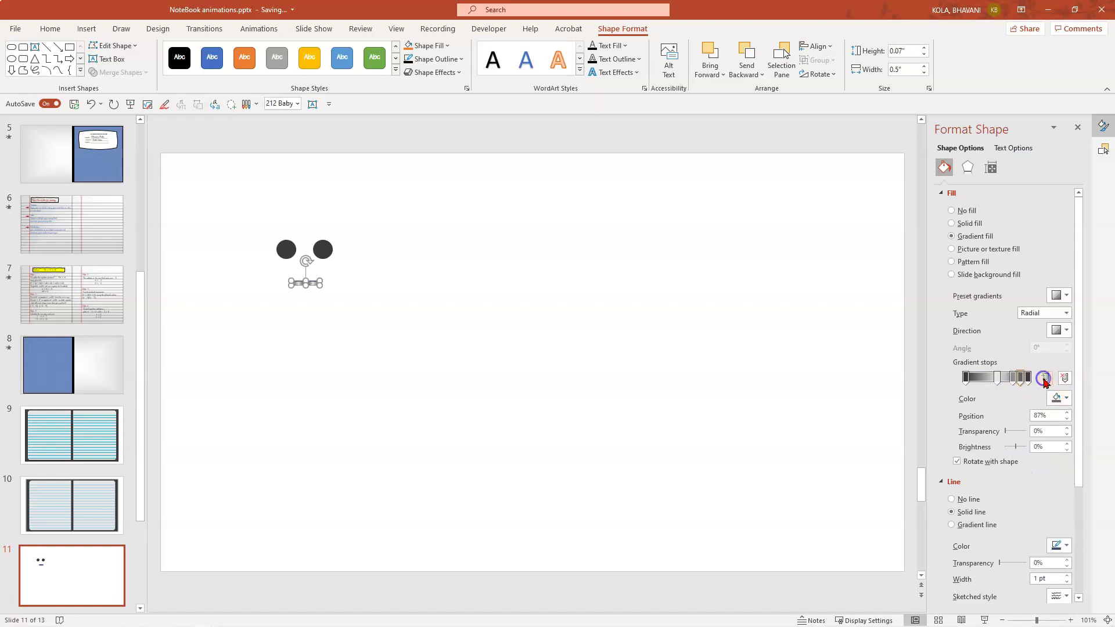
Step: Set the gradient type to Radial and choose its radial direction
left_click(1045, 313)
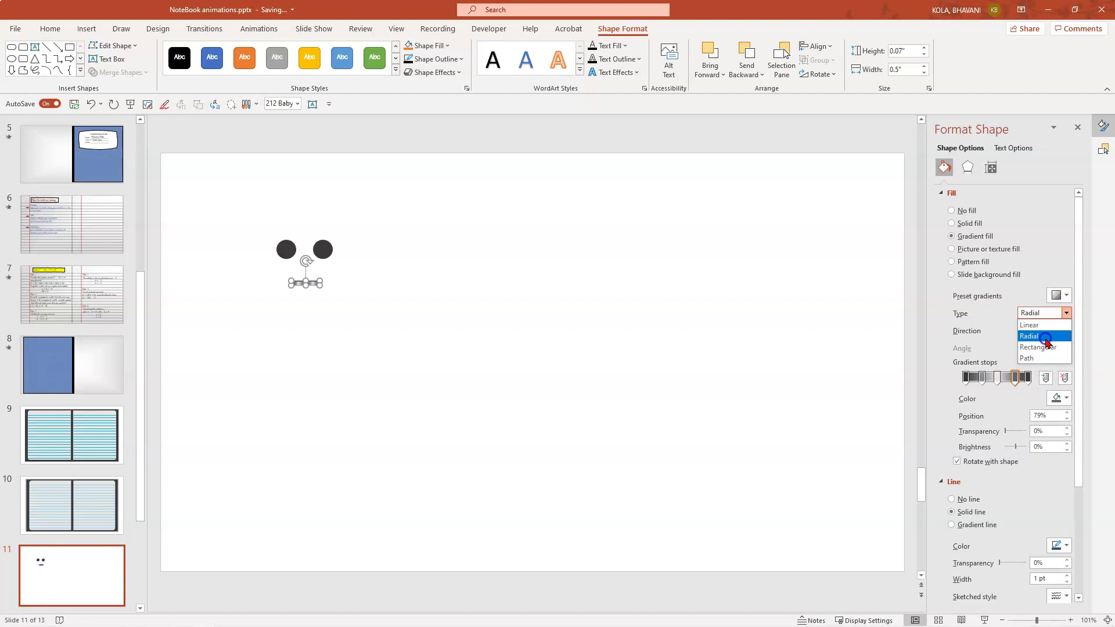
left_click(1045, 336)
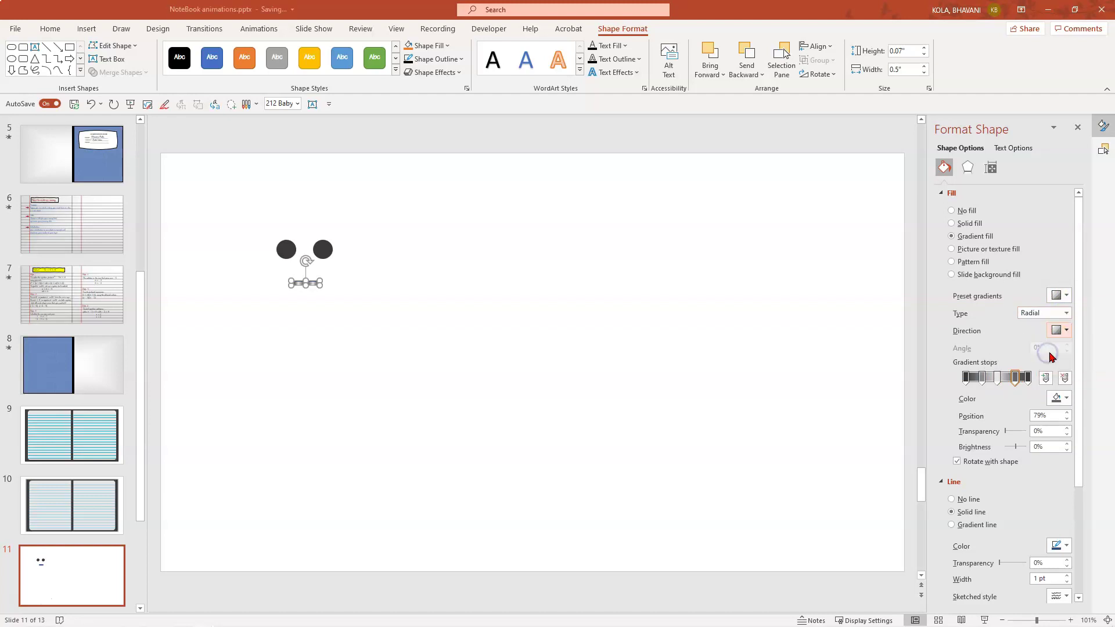
left_click(1060, 330)
left_click(1072, 351)
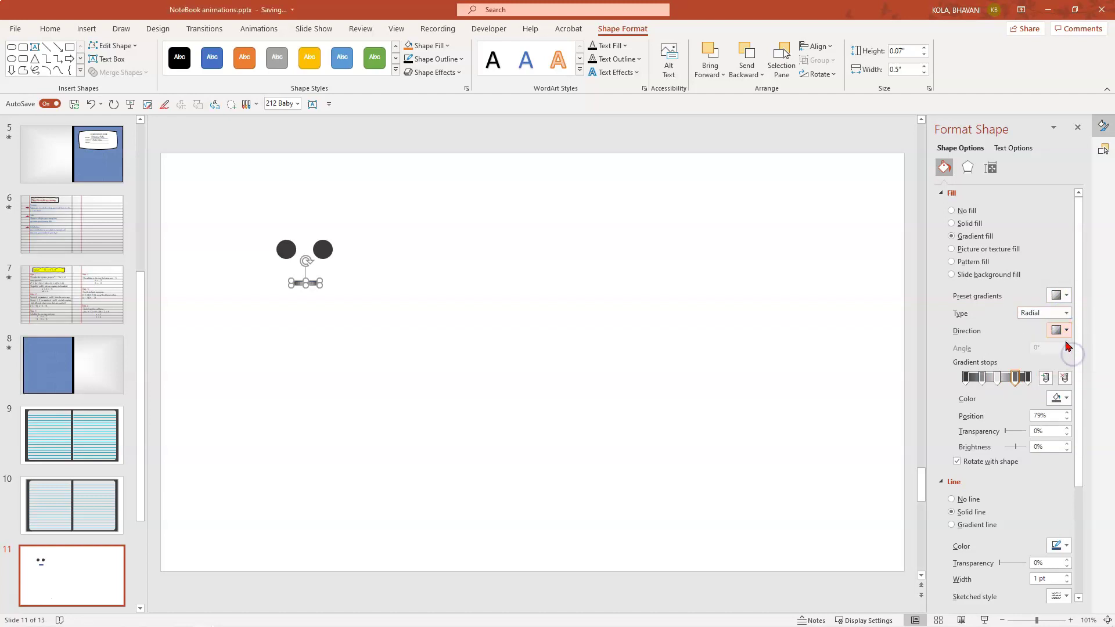
left_click(1060, 330)
left_click(1058, 329)
left_click(502, 264)
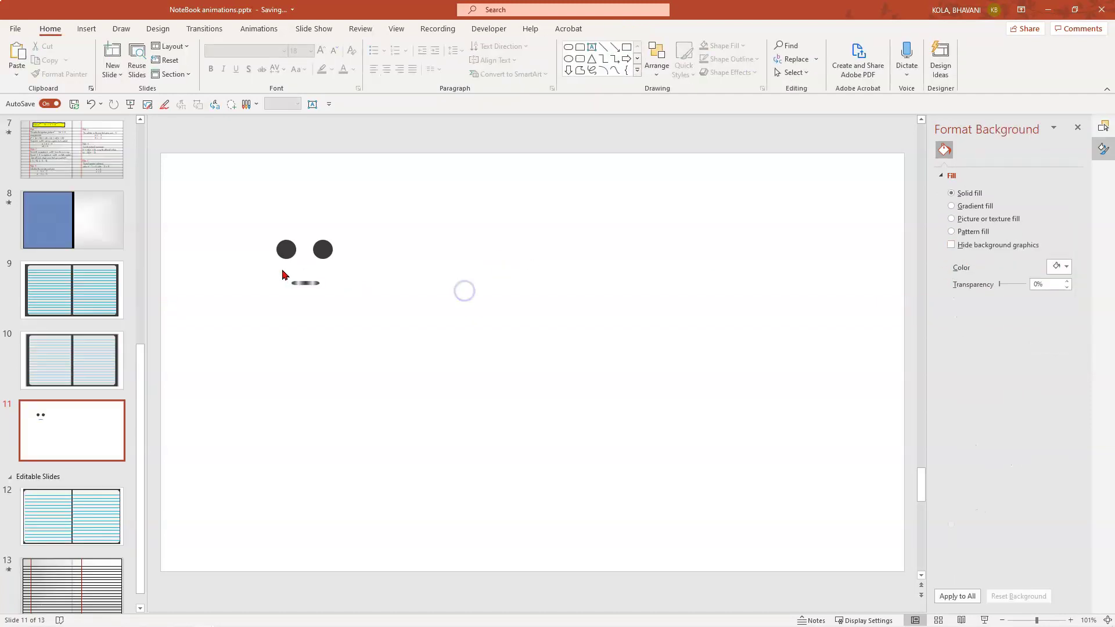
Step: Place the gradient bar between the two dots, select all three pieces, and go to slide 10
left_click(305, 282)
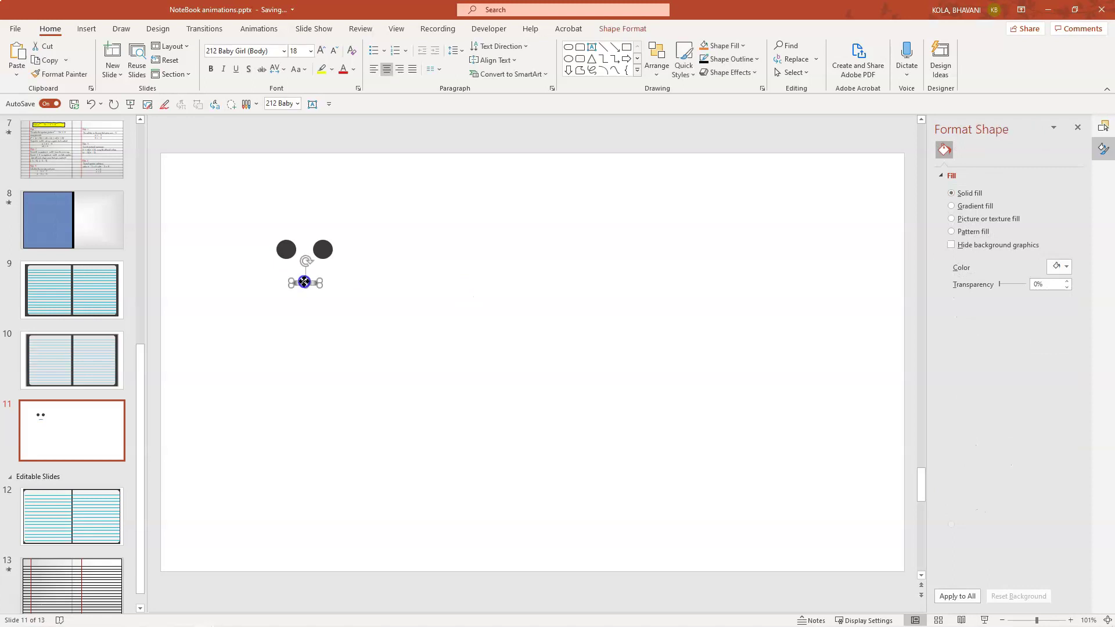
left_click_drag(302, 283, 305, 249)
left_click_drag(310, 303, 305, 256)
left_click(498, 349)
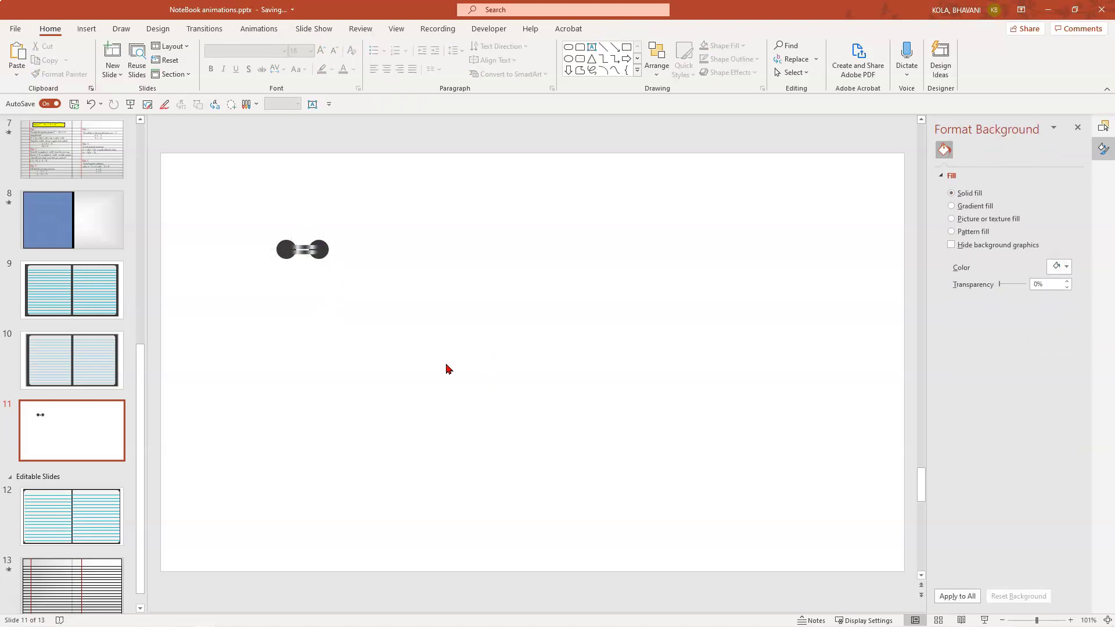
left_click_drag(236, 214, 390, 289)
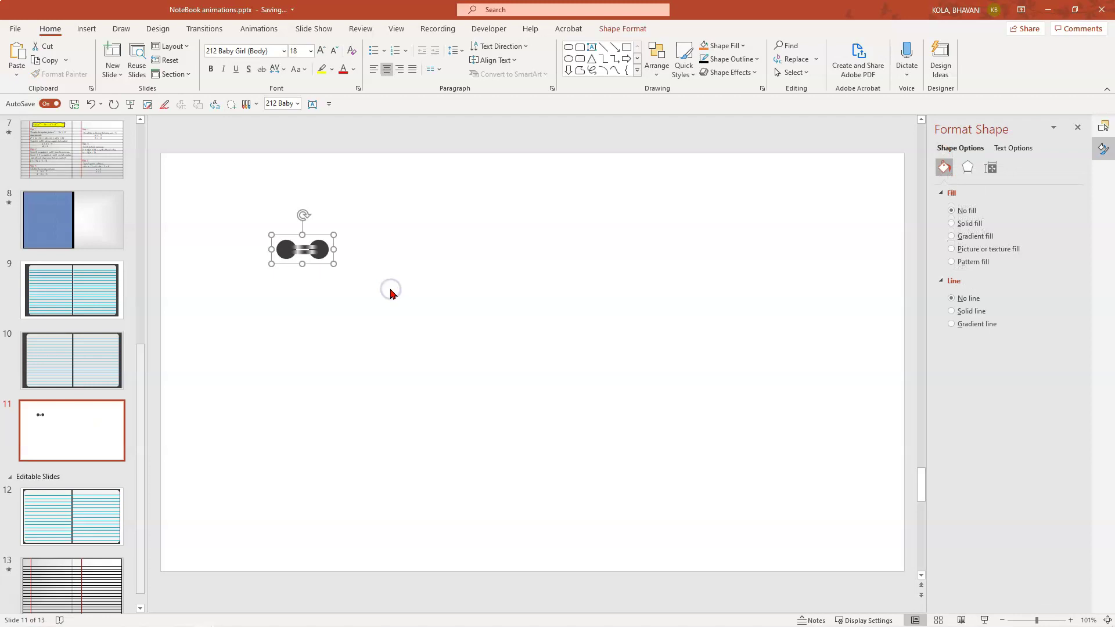
left_click(102, 354)
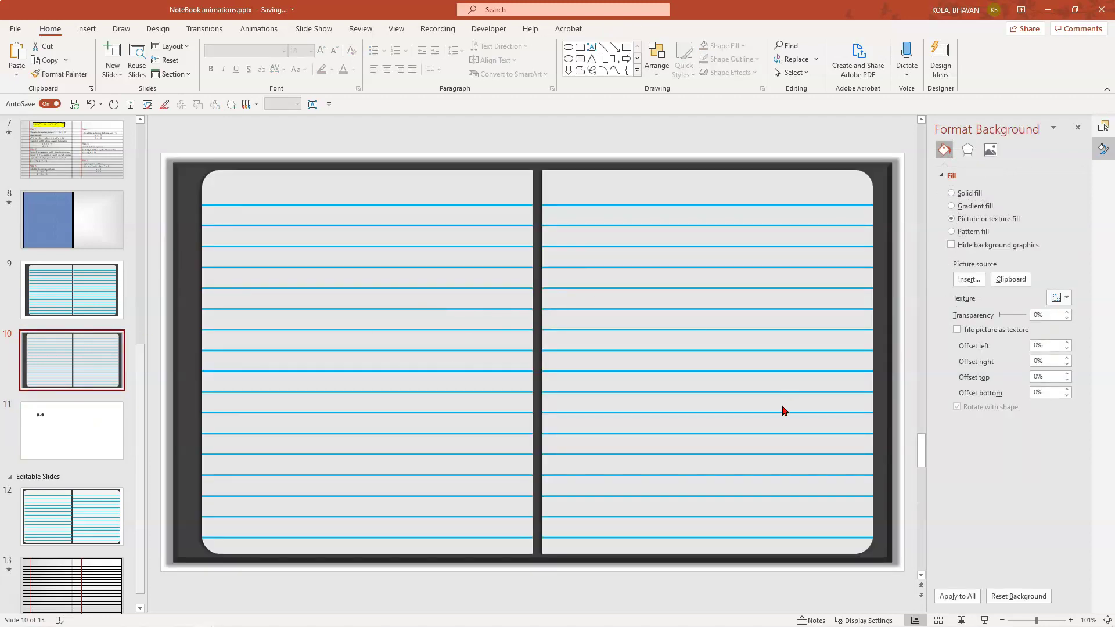
Step: Paste the ring at the top of slide 10's spine and repeat it downward with Ctrl+D
right_click(431, 262)
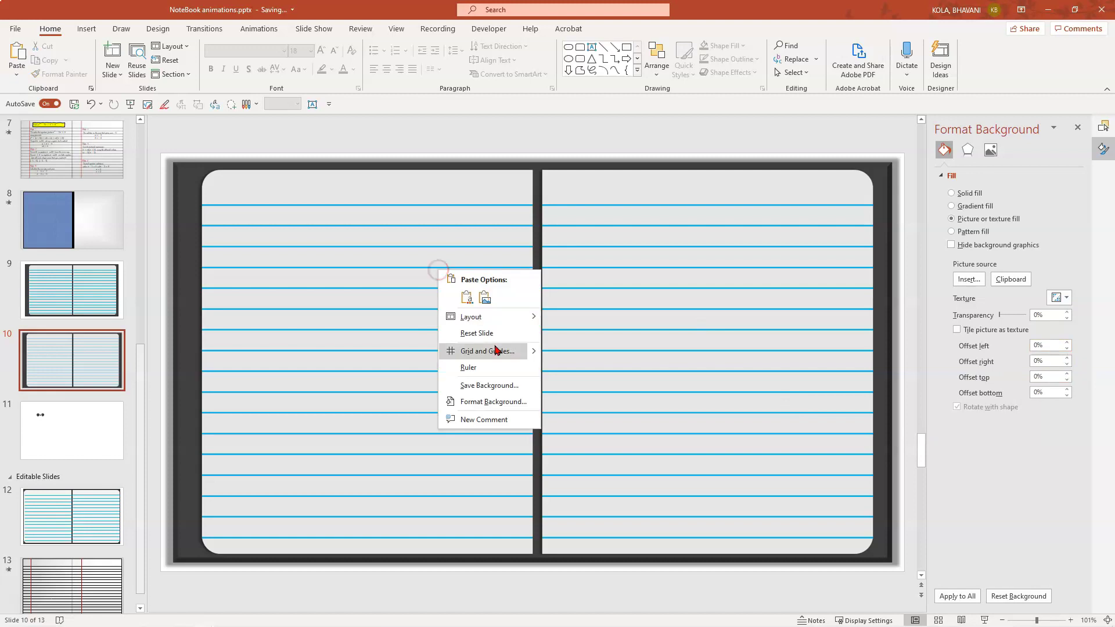
left_click(462, 297)
left_click_drag(304, 249, 545, 219)
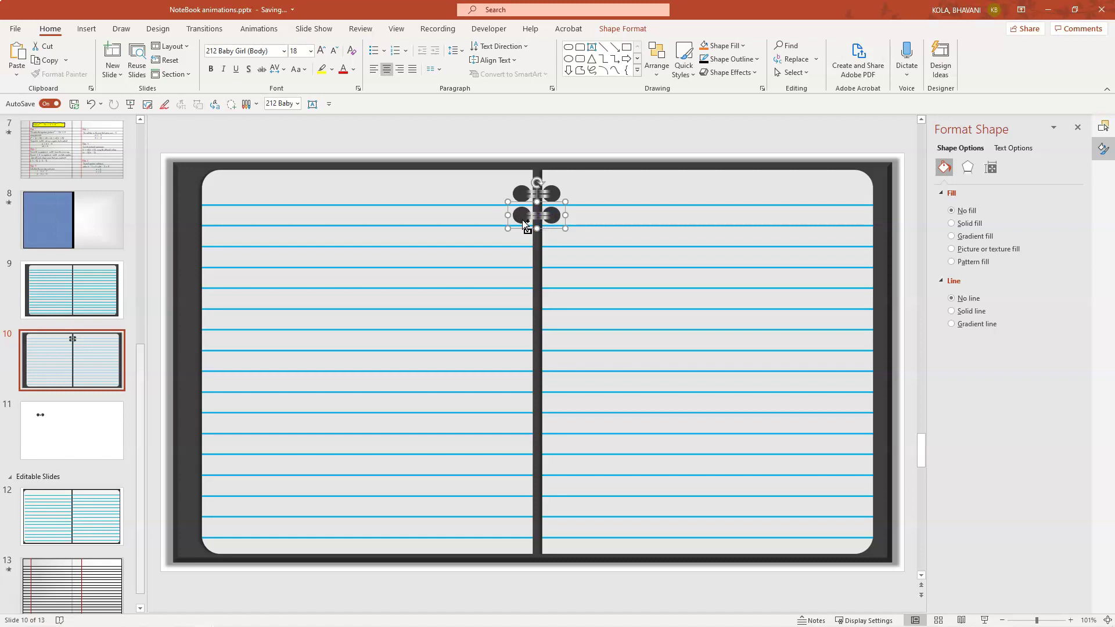
key("ctrl+d")
key("ctrl+d")
key("ctrl+d")
key("ctrl+d")
key("ctrl+d")
key("ctrl+d")
key("ctrl+d")
key("ctrl+d")
key("ctrl+d")
key("ctrl+d")
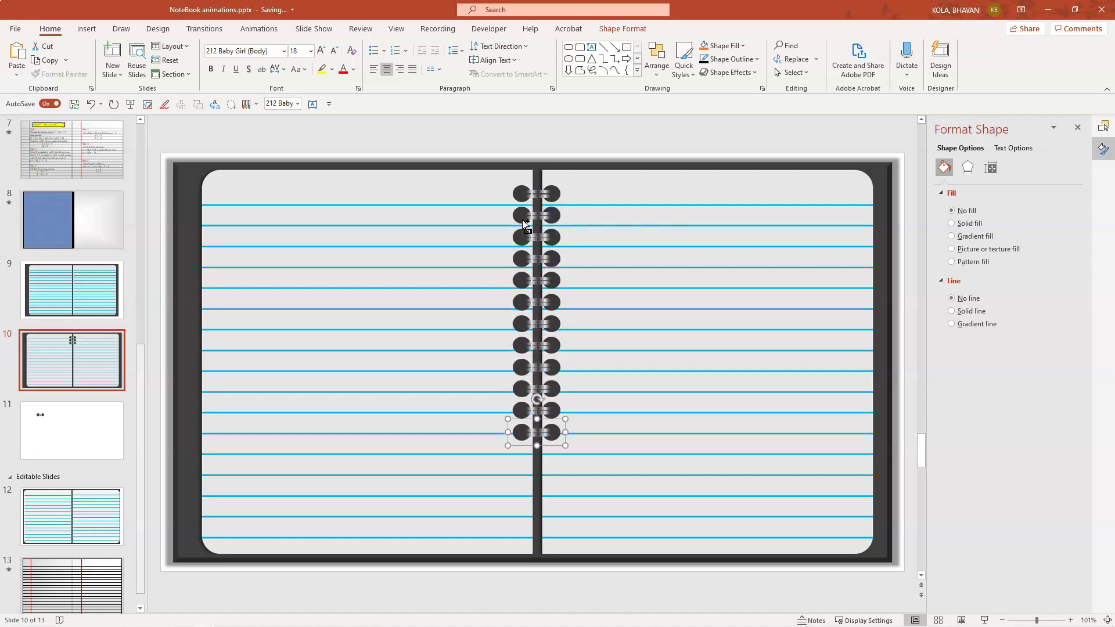
key("ctrl+d")
key("ctrl+d")
key("ctrl+d")
key("ctrl+d")
key("ctrl+d")
key("Escape")
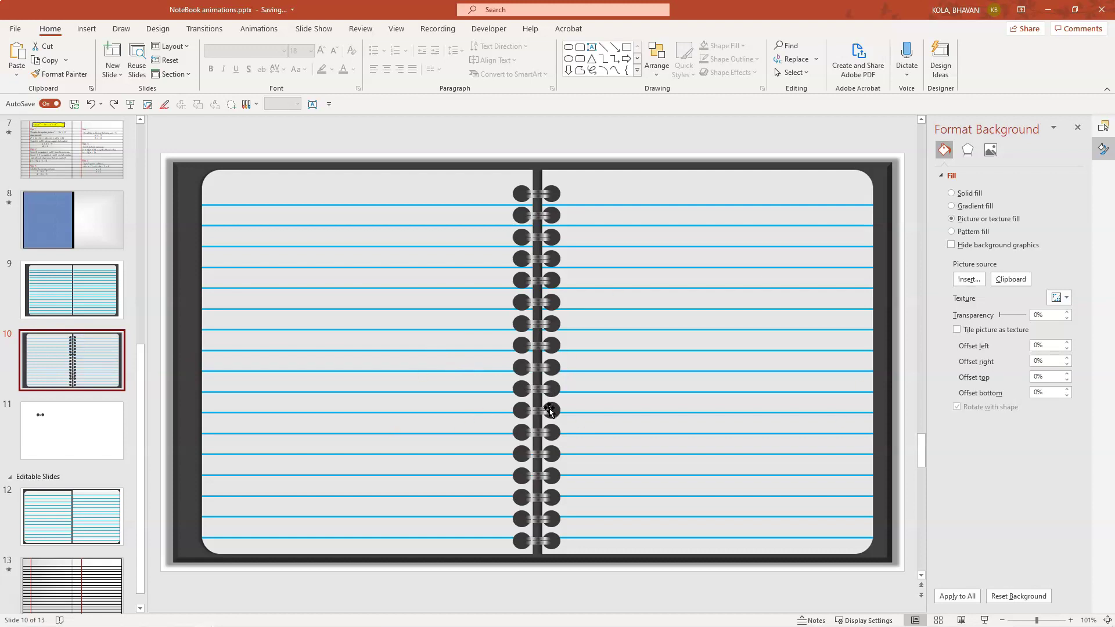
Step: Fill slide 12's notebook frame purple after trying dark blue and green, then return to slide 11
left_click(62, 517)
left_click(973, 546)
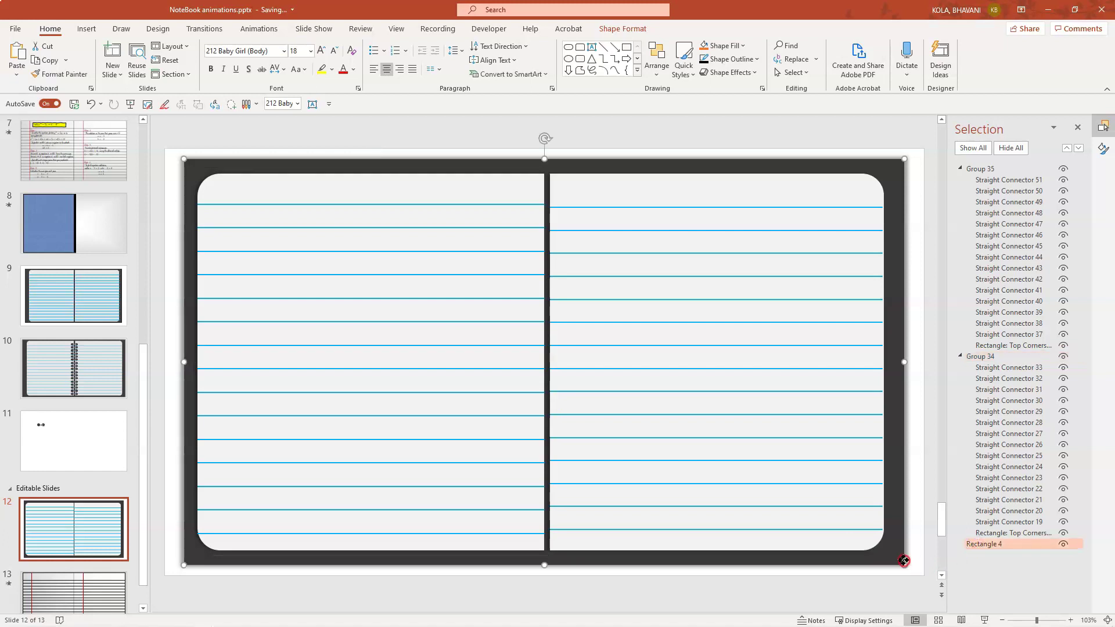
right_click(905, 561)
left_click(939, 534)
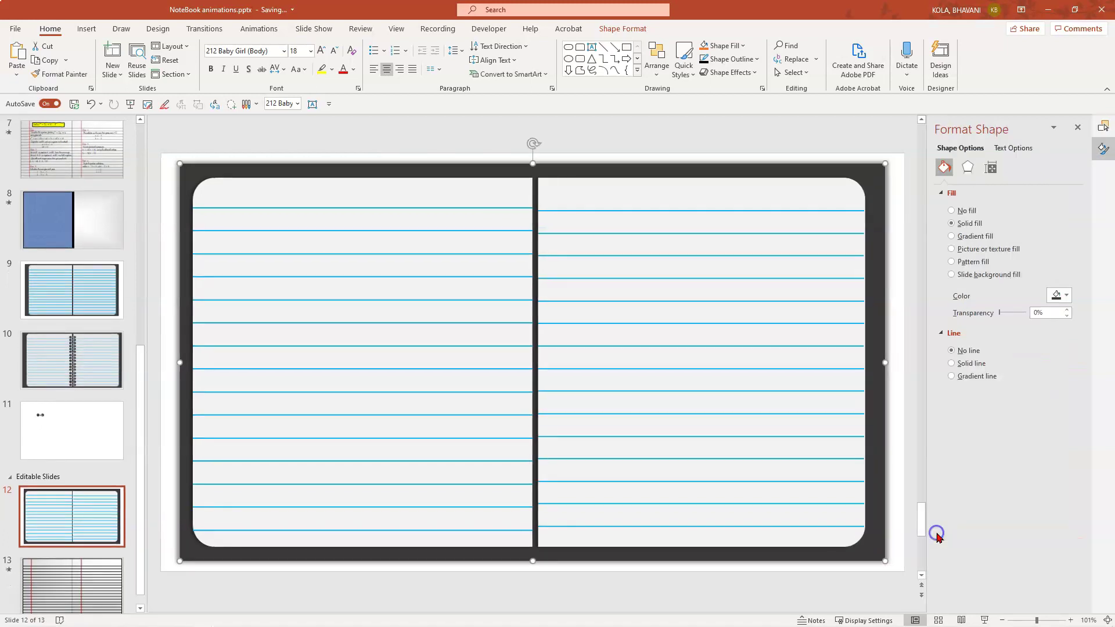
left_click(1063, 295)
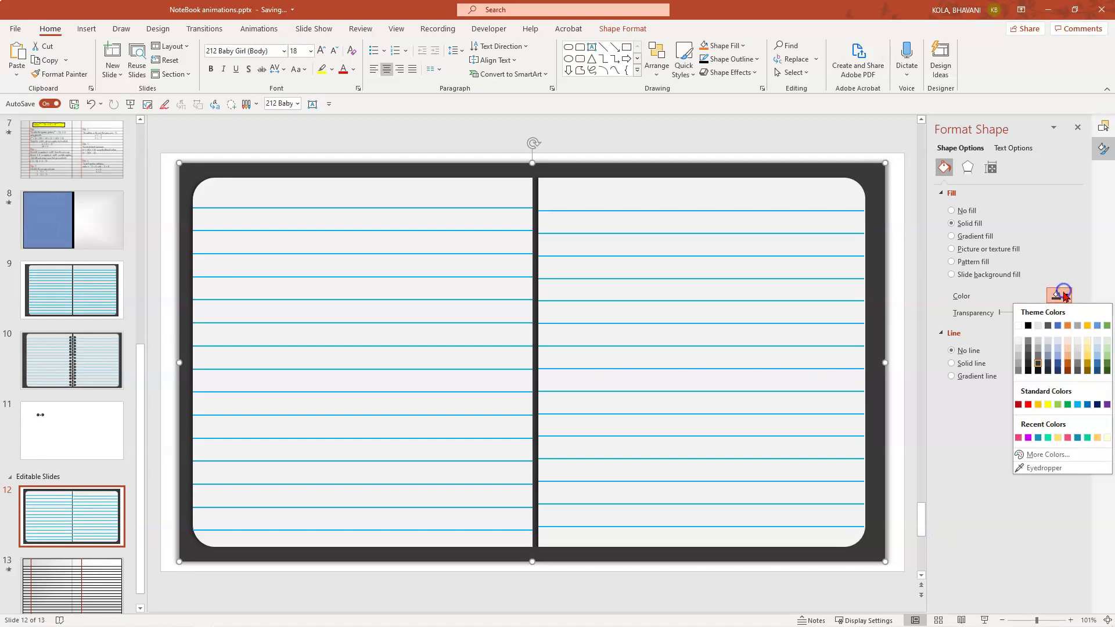
left_click(1058, 364)
left_click(1066, 295)
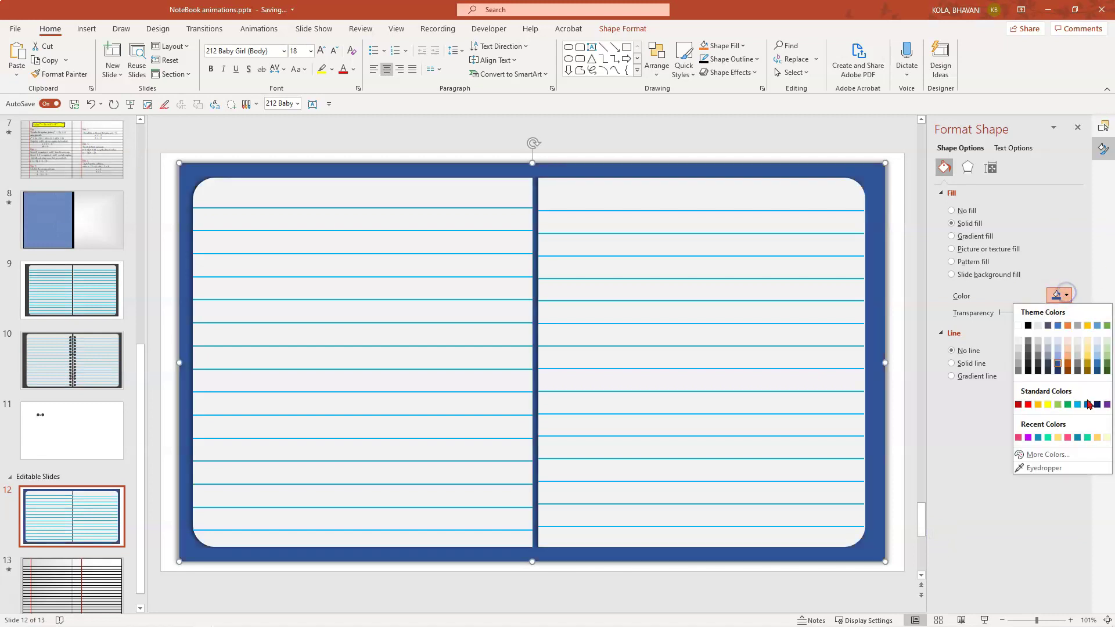
left_click(1068, 405)
left_click(1066, 295)
left_click(967, 407)
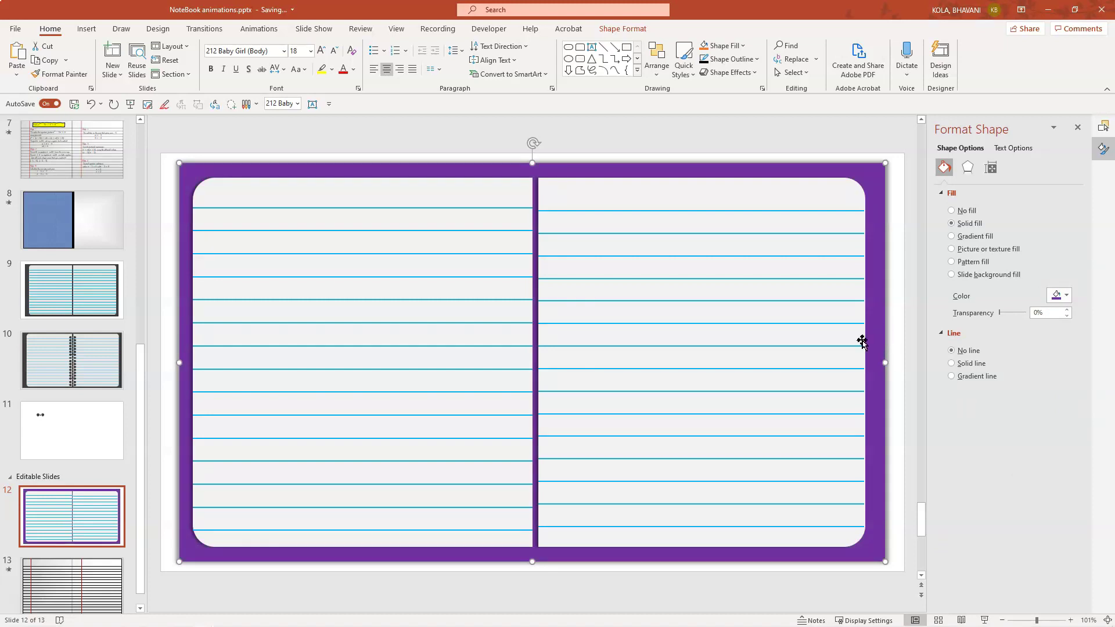
left_click(58, 430)
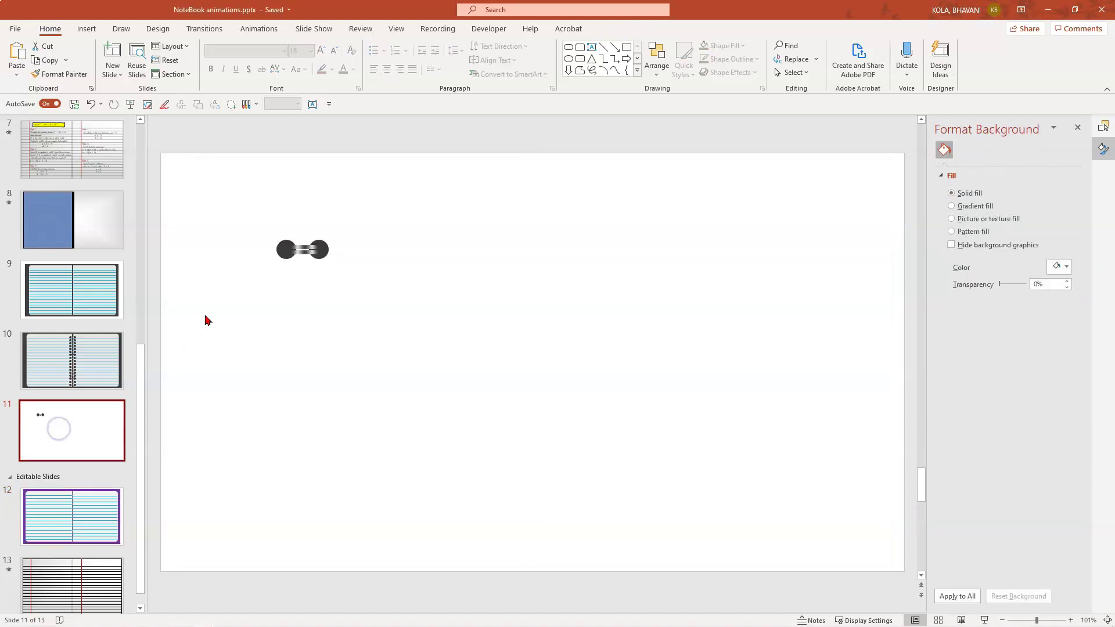
Step: Give both the right and left circles of the ring piece a purple fill
left_click(283, 256)
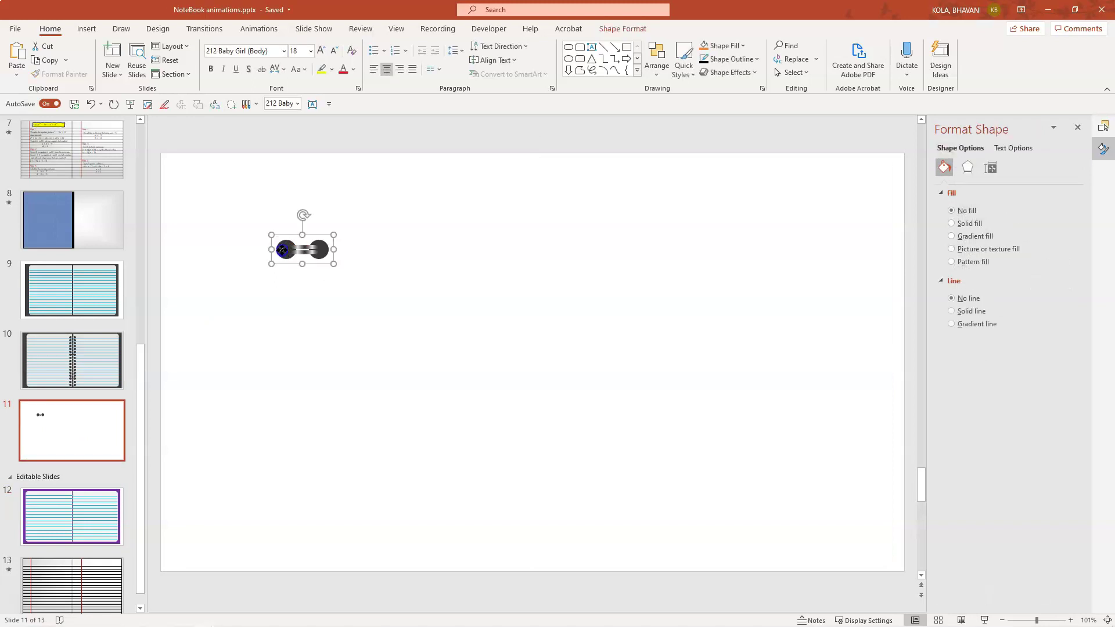
left_click(325, 255)
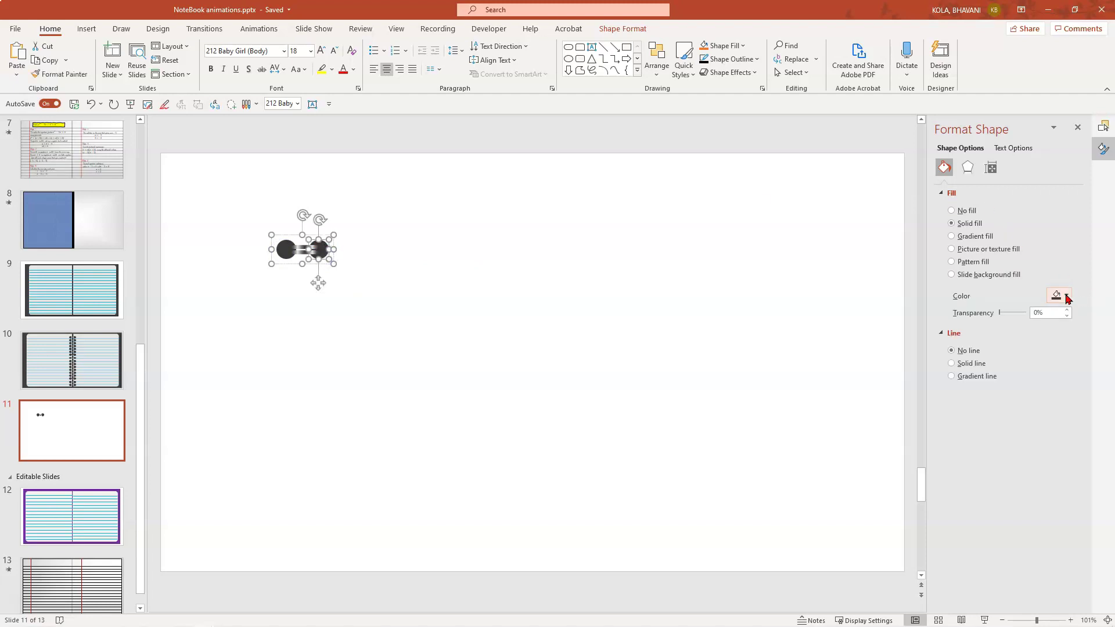
left_click(1068, 296)
left_click(1085, 405)
left_click(286, 251)
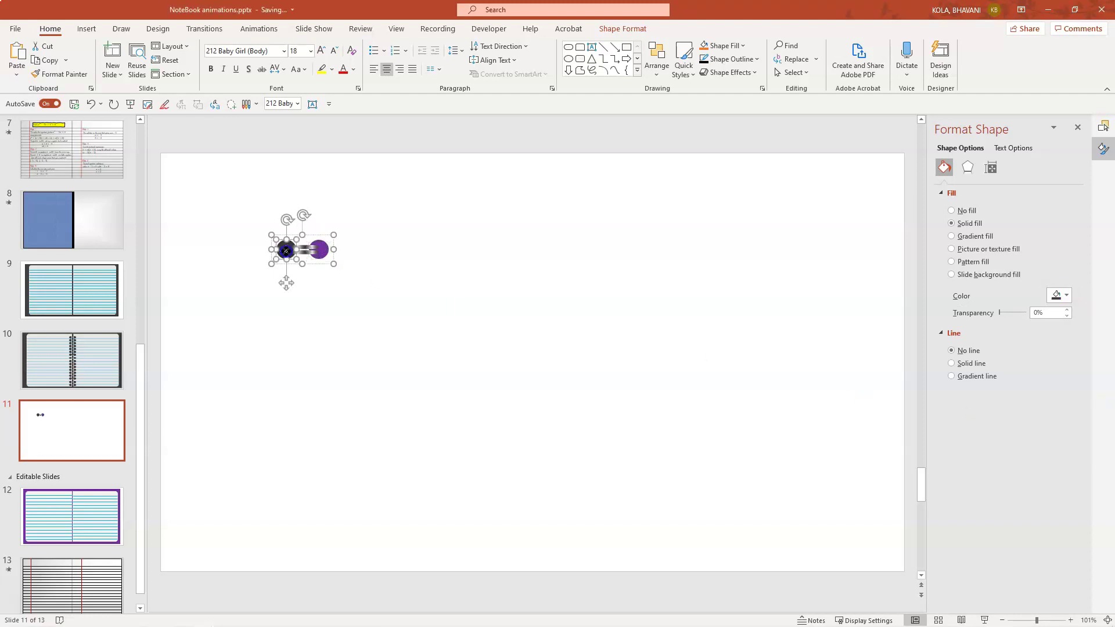
left_click(1065, 294)
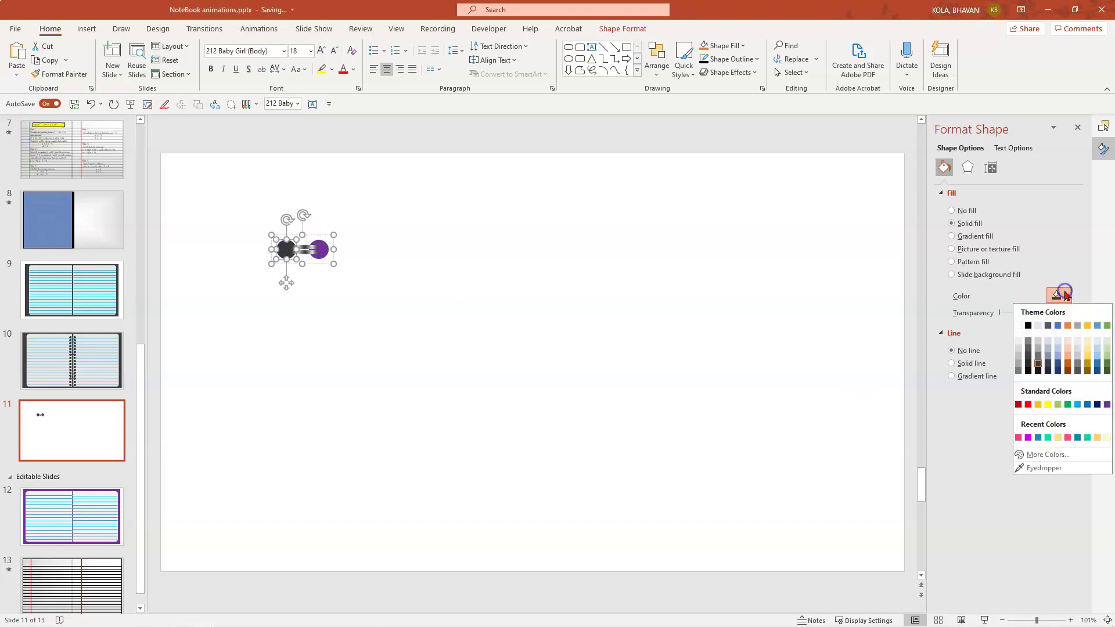
left_click(1107, 405)
Step: Test-paste the ring piece at the top centre of slide 12, undo it, and go to slide 10
key("Escape")
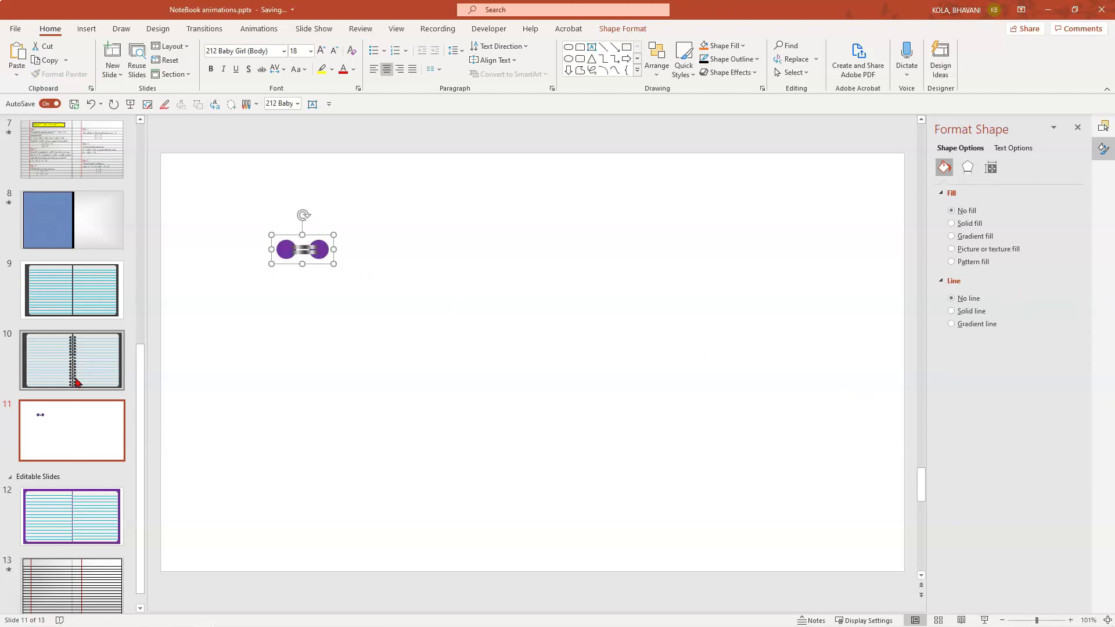
left_click(78, 519)
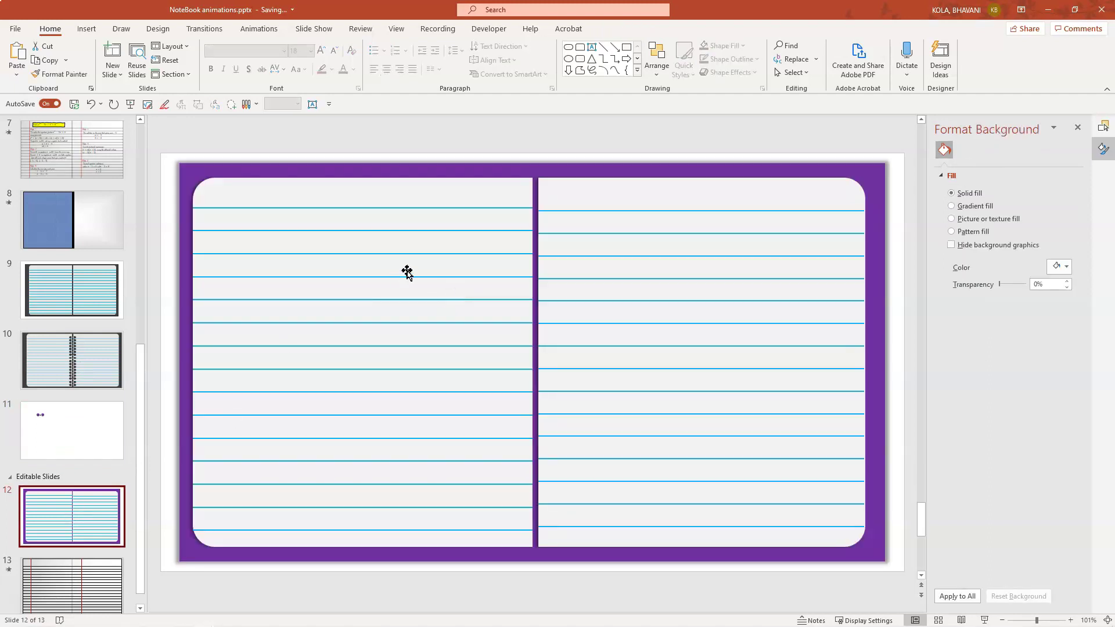
key("ctrl+v")
left_click_drag(306, 251, 538, 199)
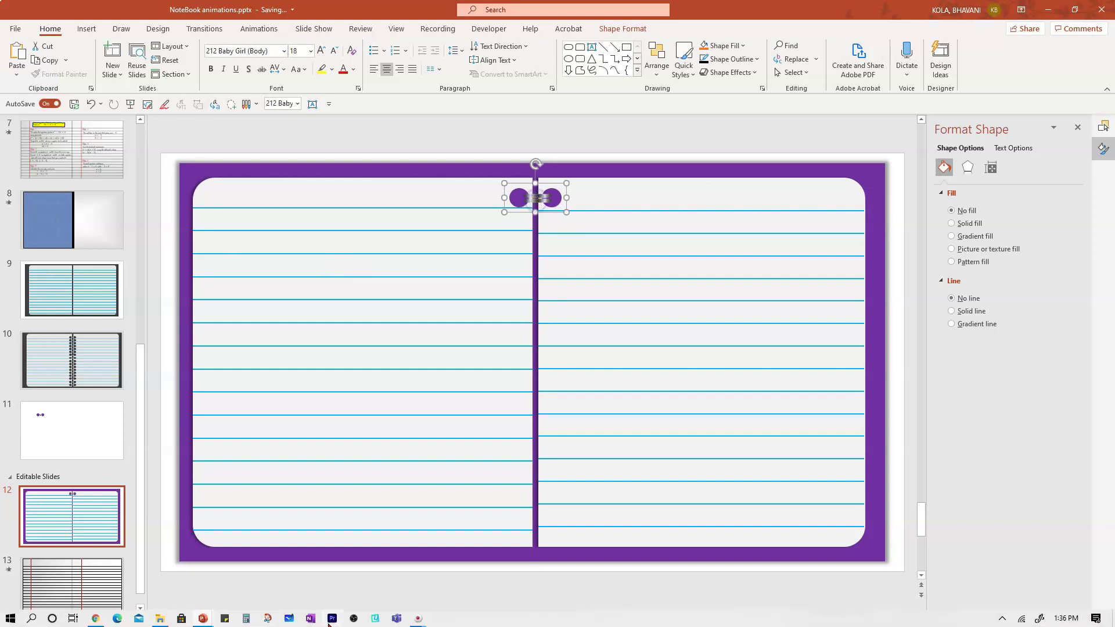
key("ctrl+z")
key("ctrl+z")
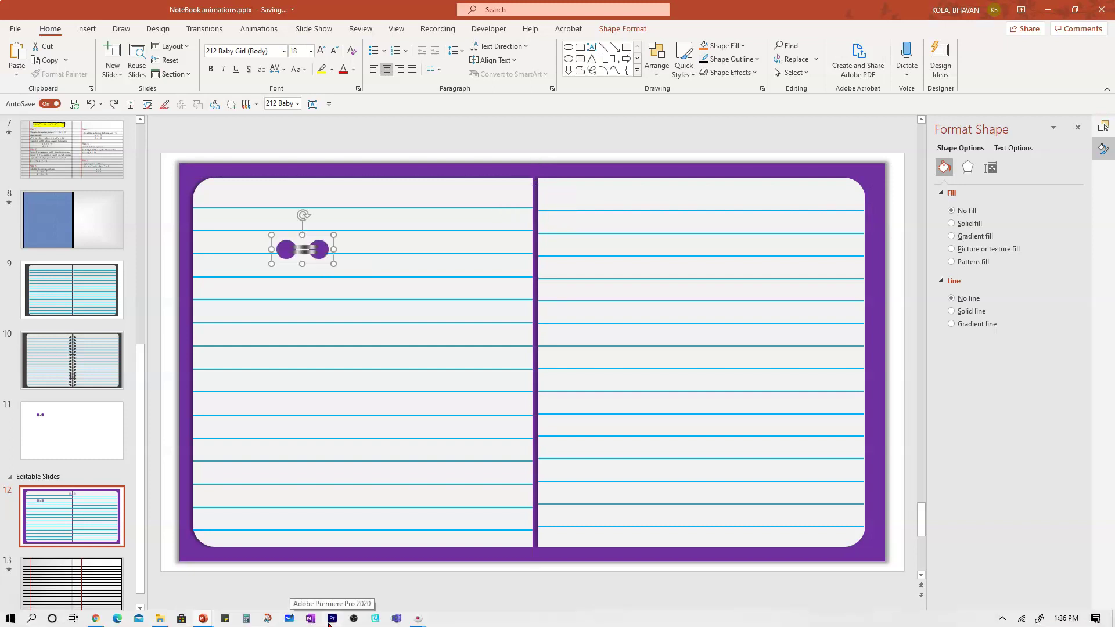
left_click(72, 360)
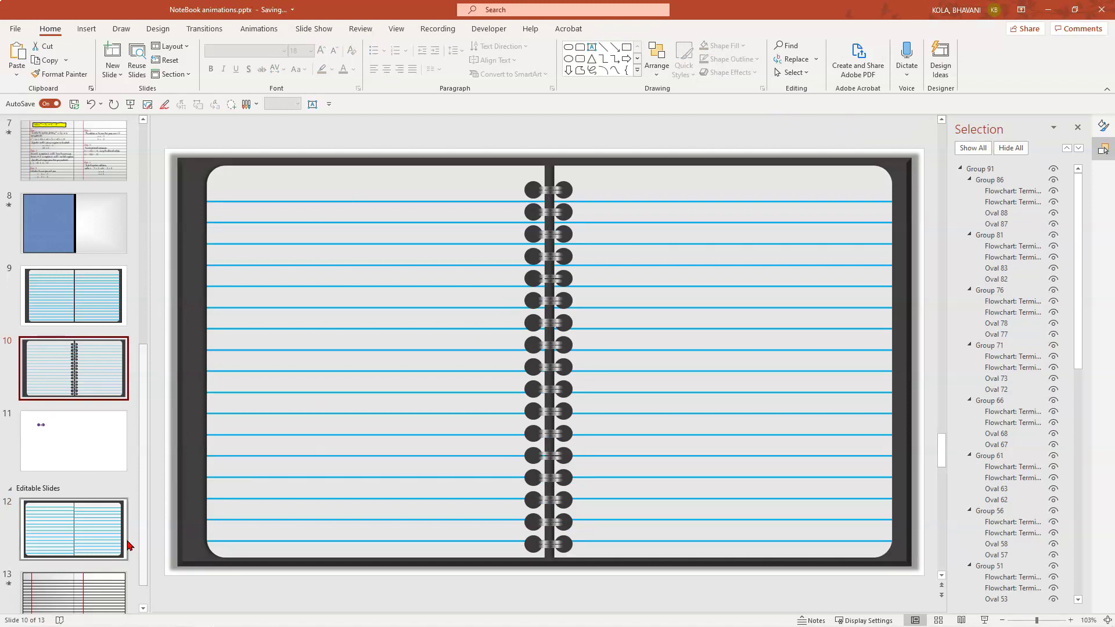
Step: On slide 12, select the right page group in the Selection Pane and hide its light background rectangle
left_click(97, 289)
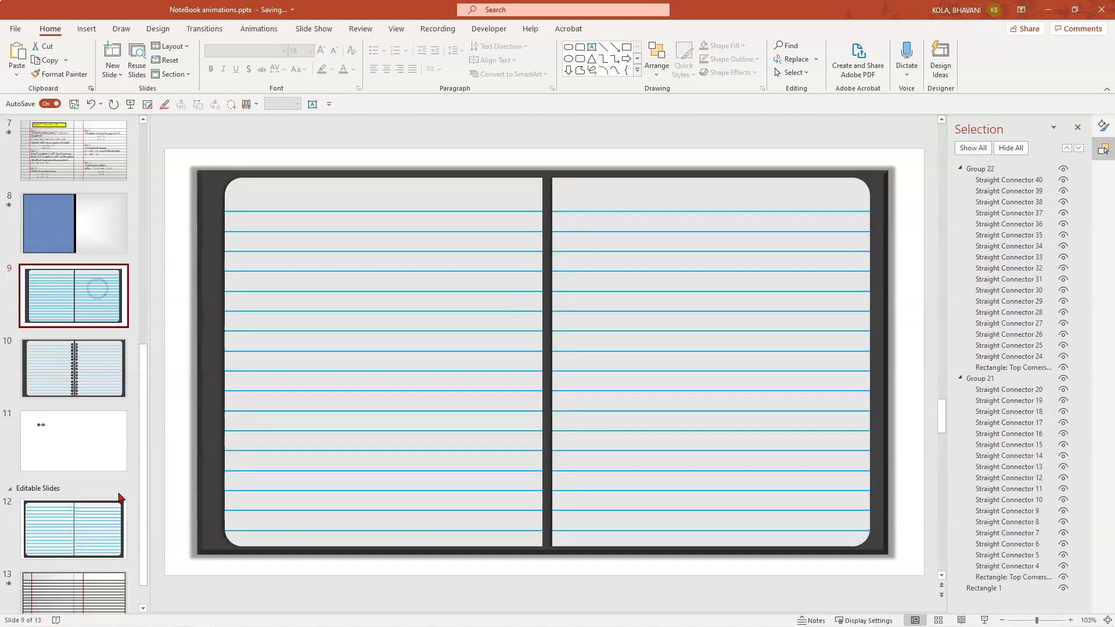
left_click(92, 511)
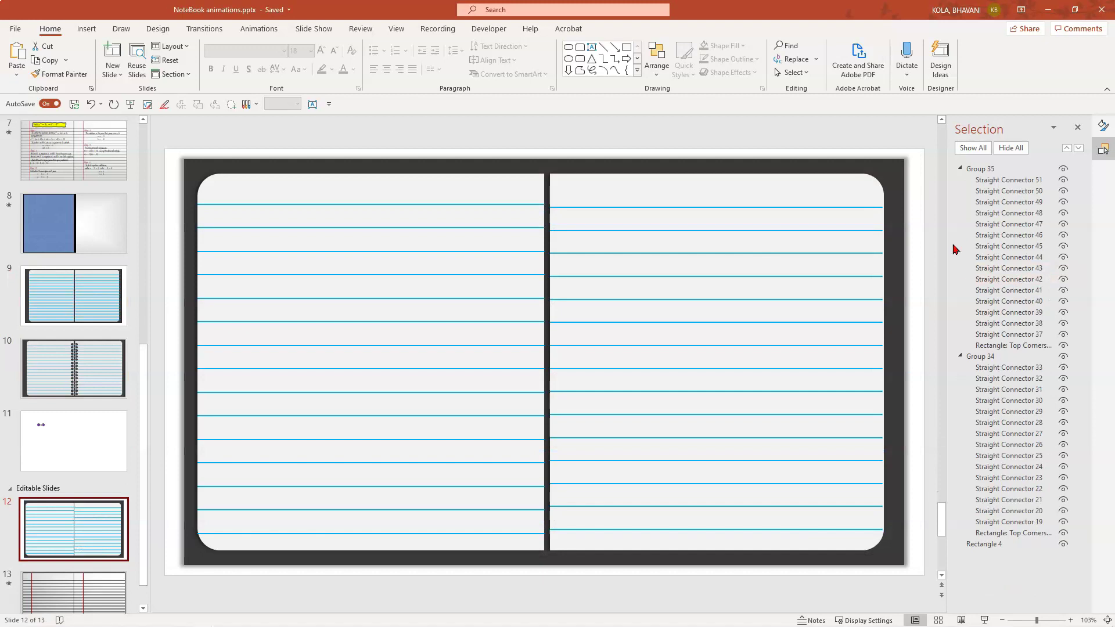
left_click(793, 72)
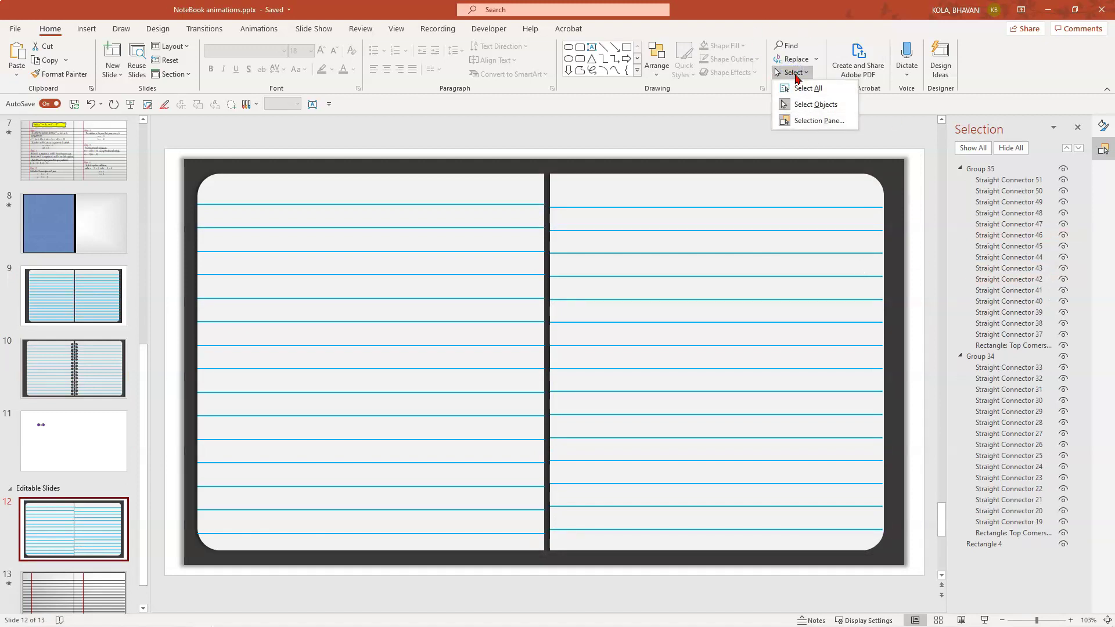
left_click(813, 120)
left_click(709, 214)
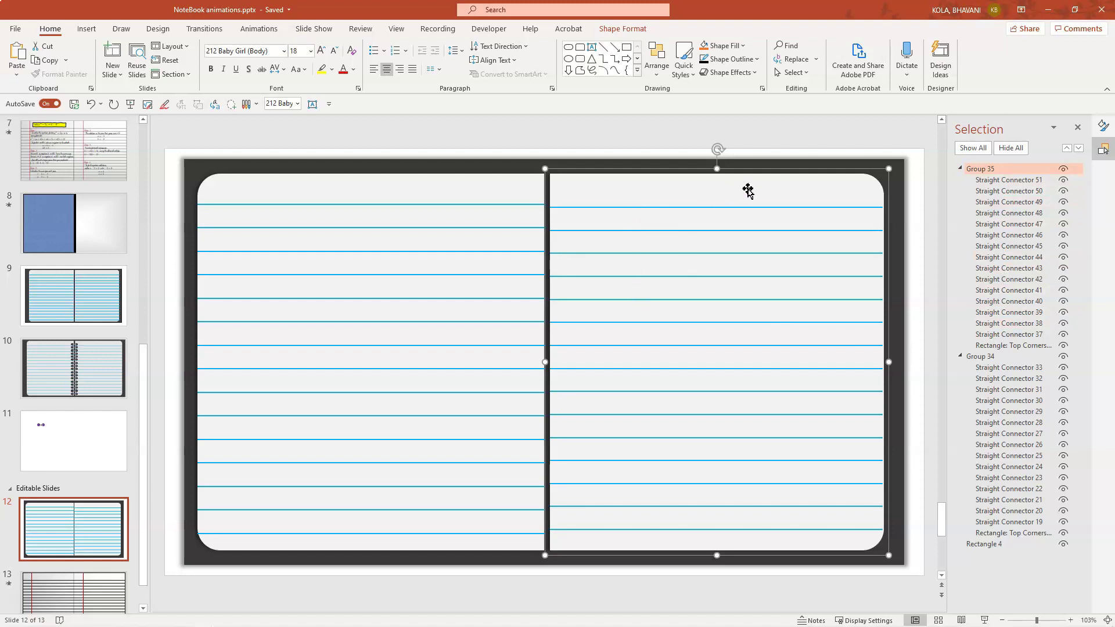
left_click(1064, 347)
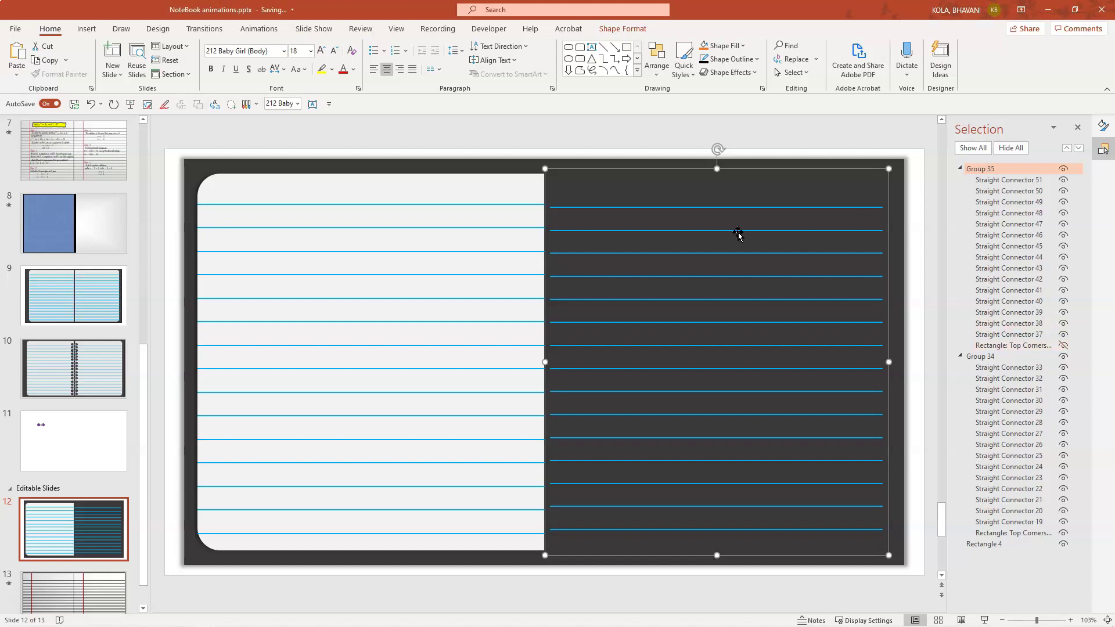
Step: Set the right page's ruled lines outline to dark green and show the light rectangle again
left_click(744, 46)
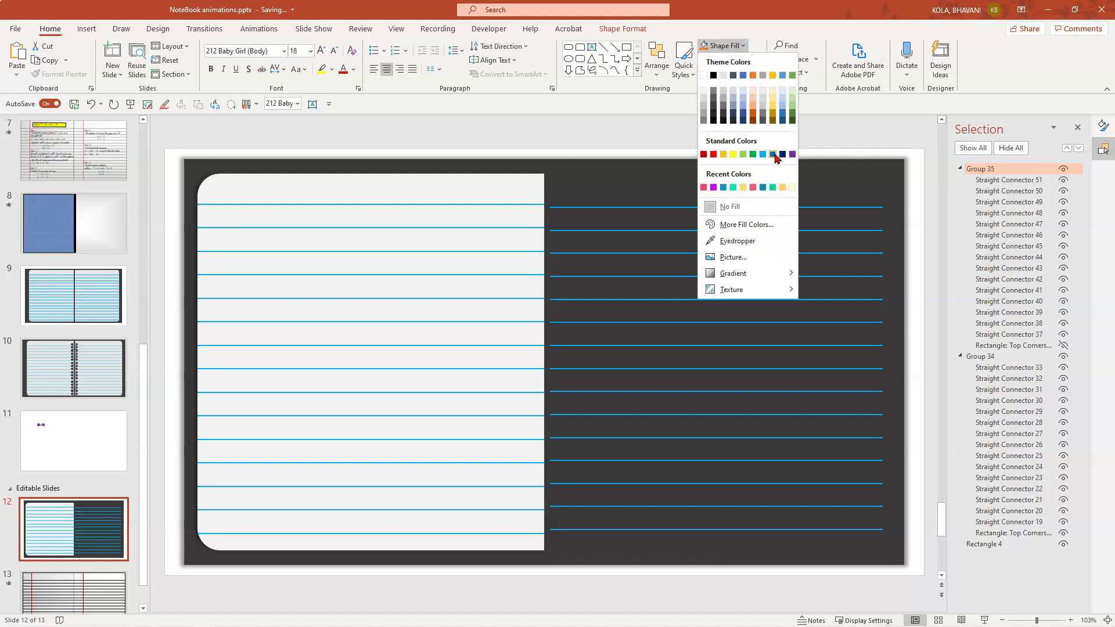
left_click(733, 155)
left_click(730, 58)
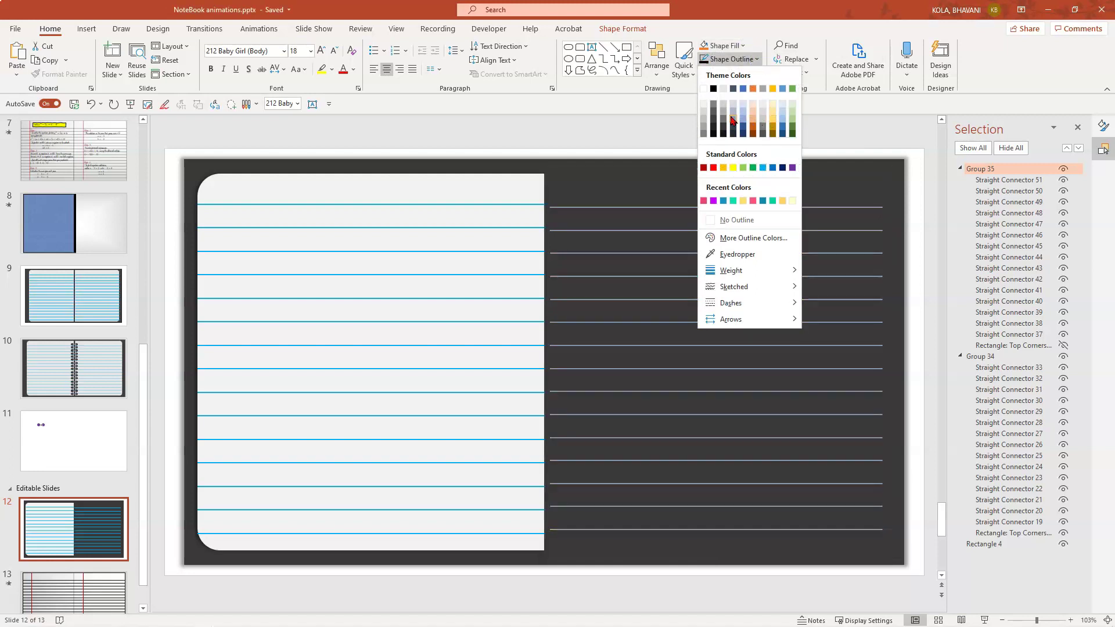
left_click(793, 134)
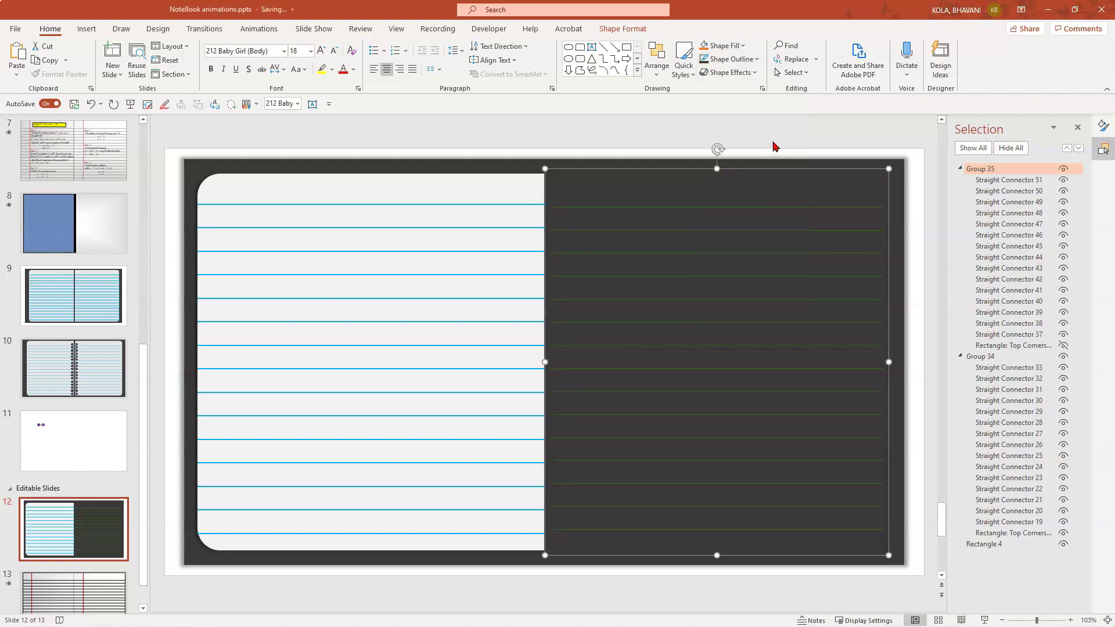
left_click(1062, 345)
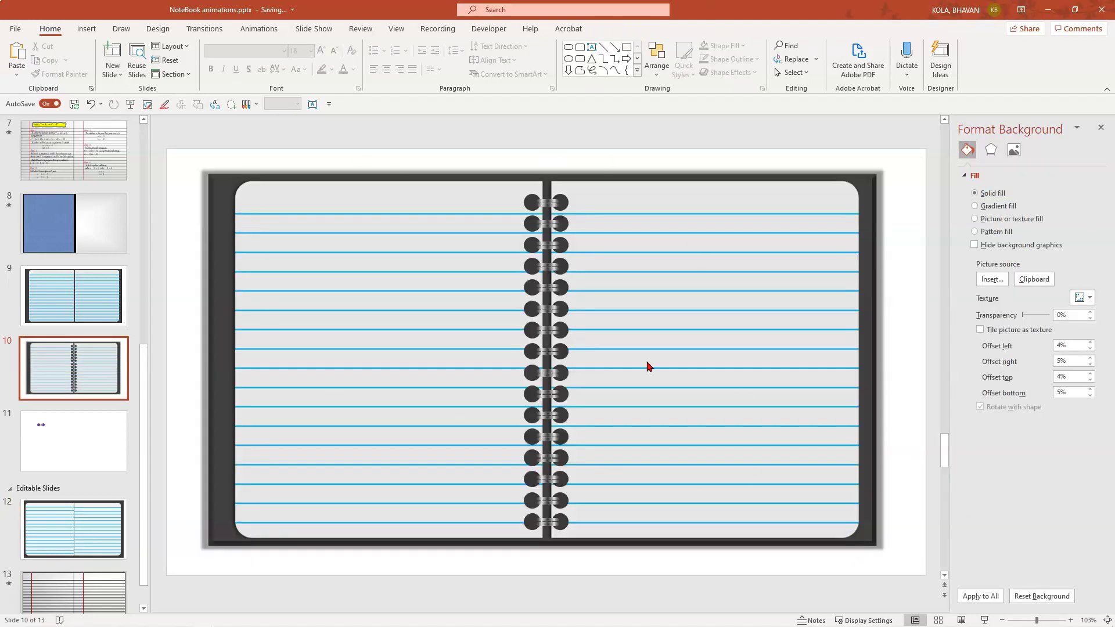
Step: Draw a small rectangle at the notebook's upper left edge
left_click(87, 29)
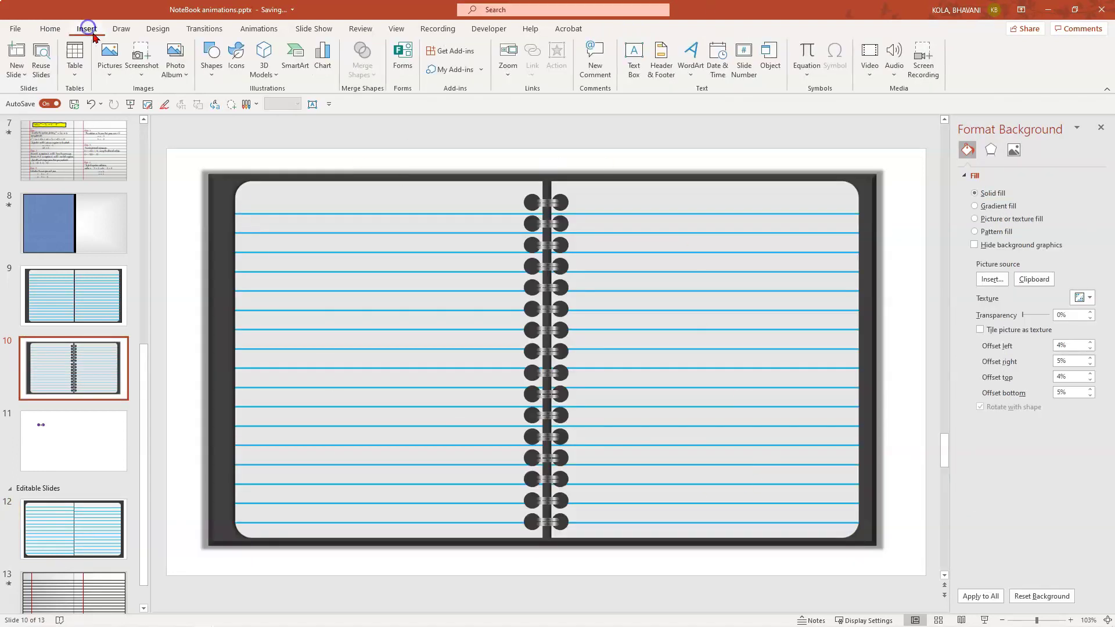
left_click(210, 65)
left_click(286, 108)
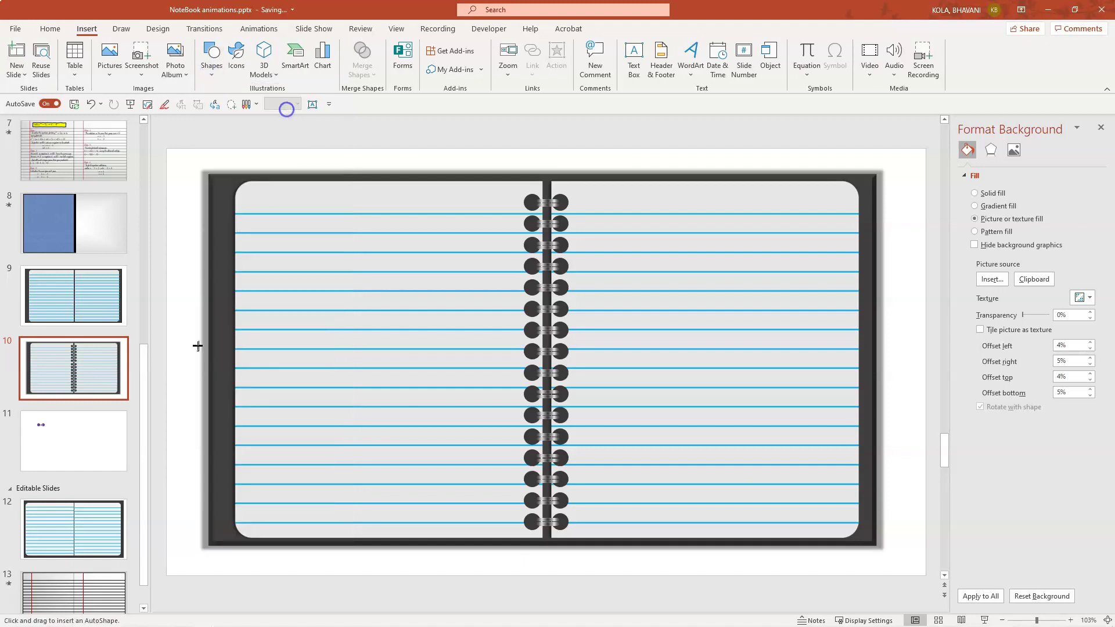
left_click_drag(185, 207, 223, 220)
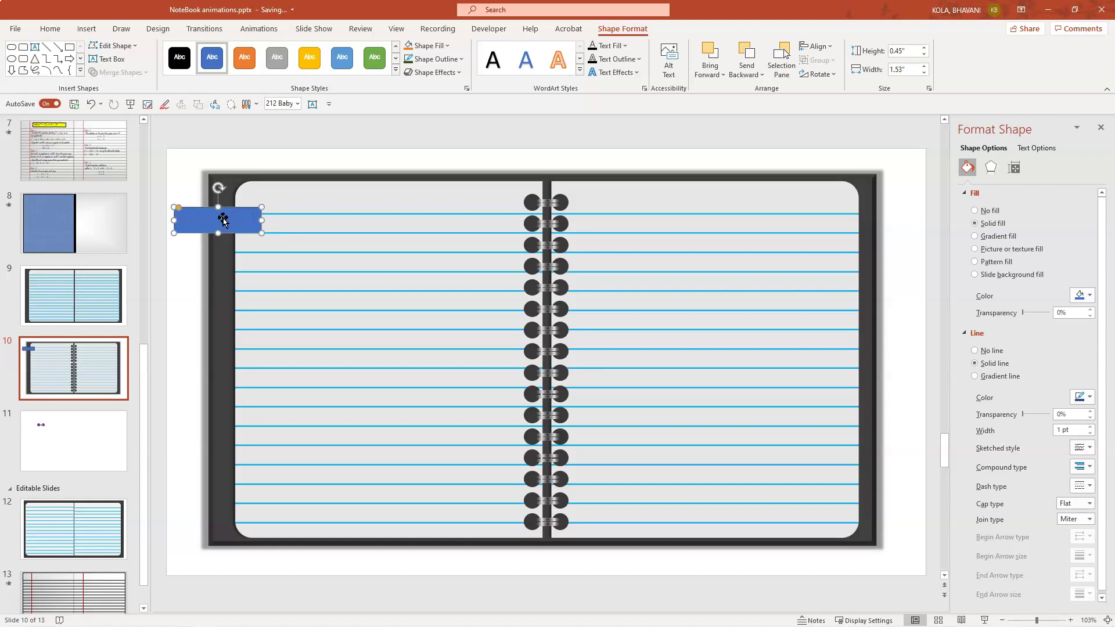
Step: Remove the rectangle's outline and give it an outer shadow and a 6 pt top bevel
right_click(222, 218)
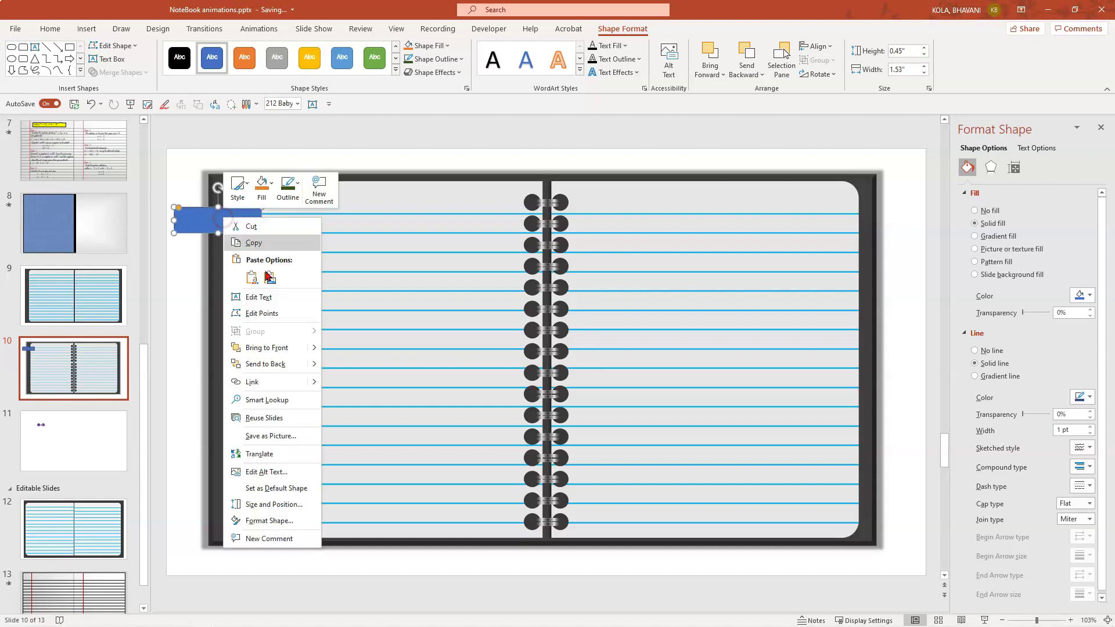
left_click(292, 515)
left_click(975, 351)
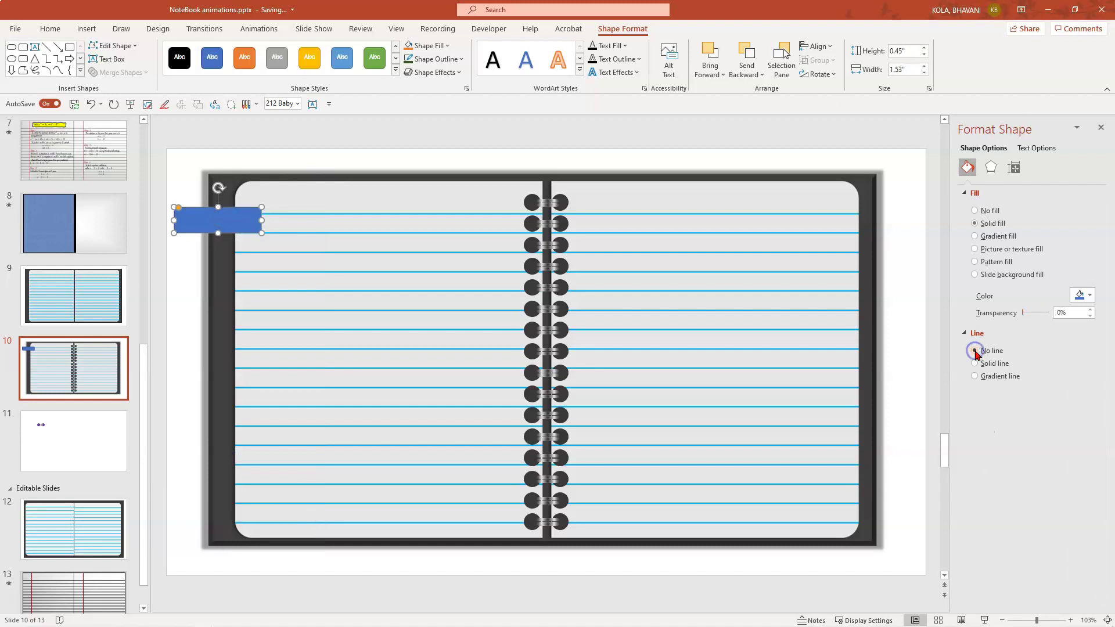
left_click(991, 168)
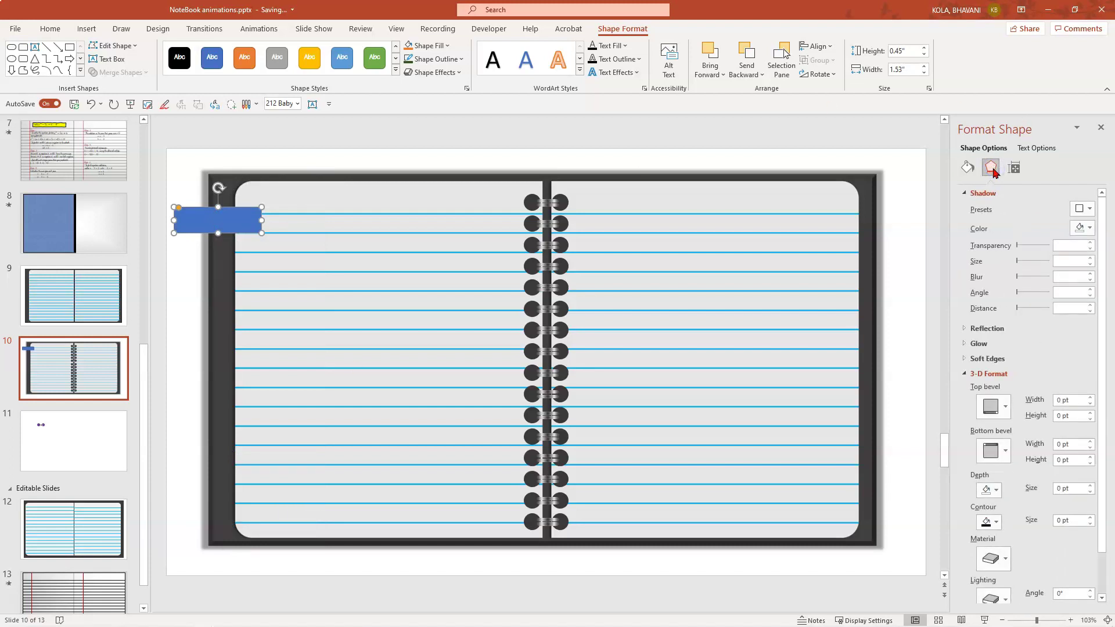
left_click(1083, 210)
left_click(1059, 338)
left_click(1083, 209)
left_click(1097, 338)
left_click(1004, 409)
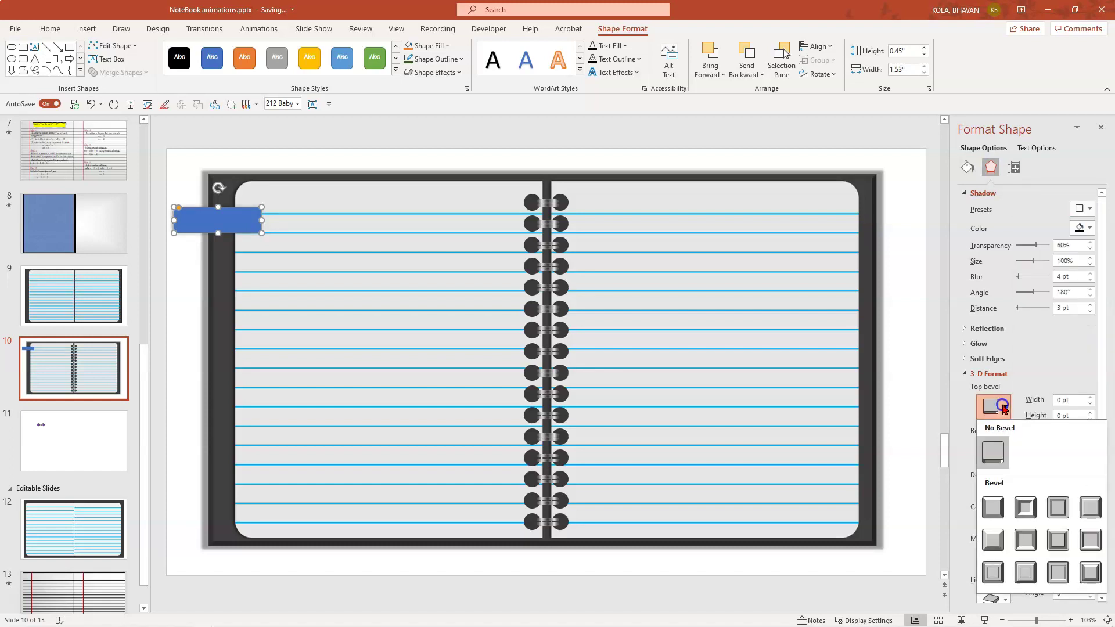
left_click(999, 508)
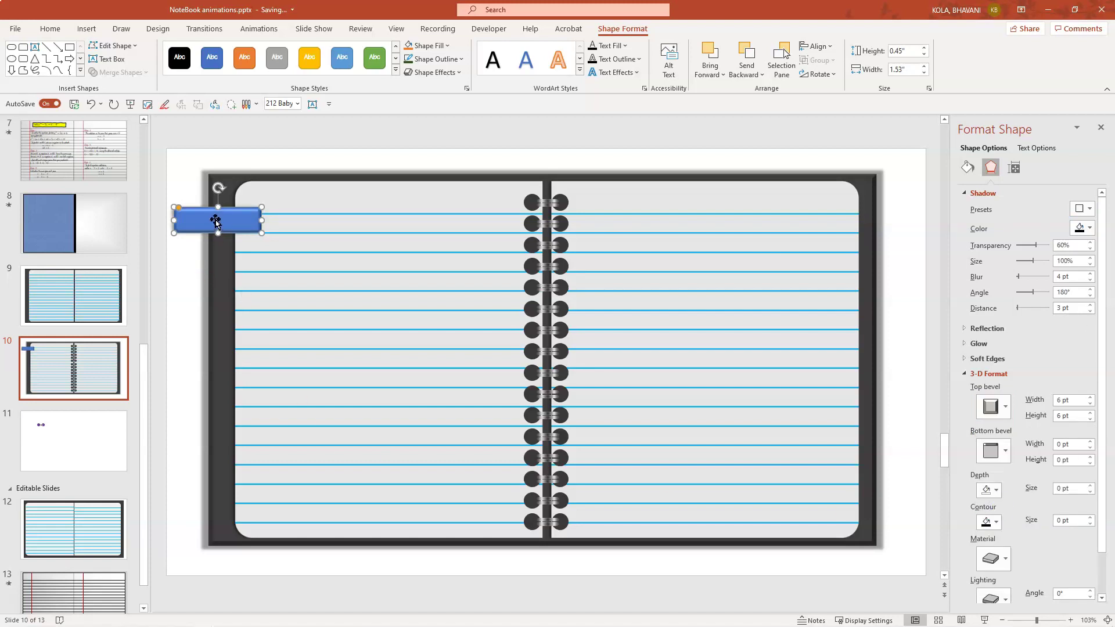
Step: Type 'Step 1' in the blue tab and left-align the text
left_click(225, 221)
type("Step 1")
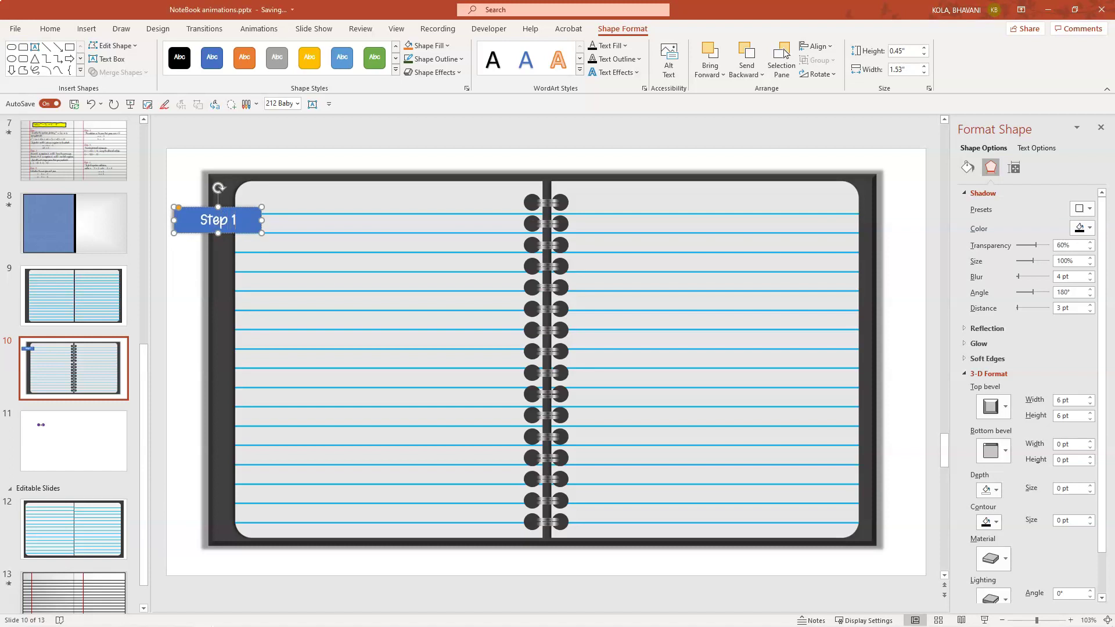
left_click(50, 28)
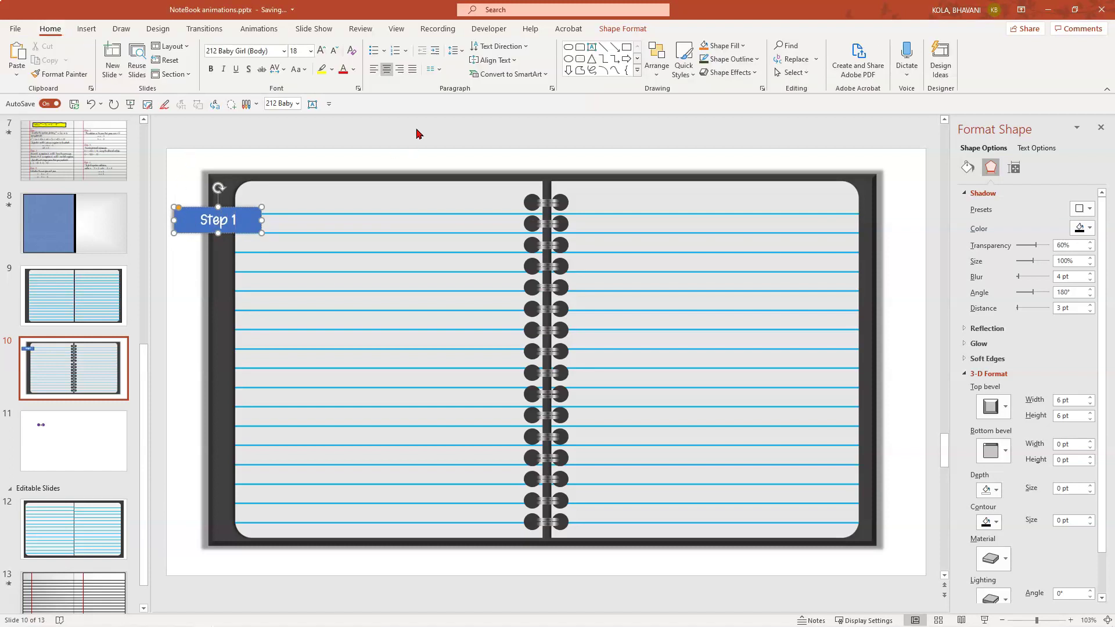
left_click(373, 70)
left_click(203, 268)
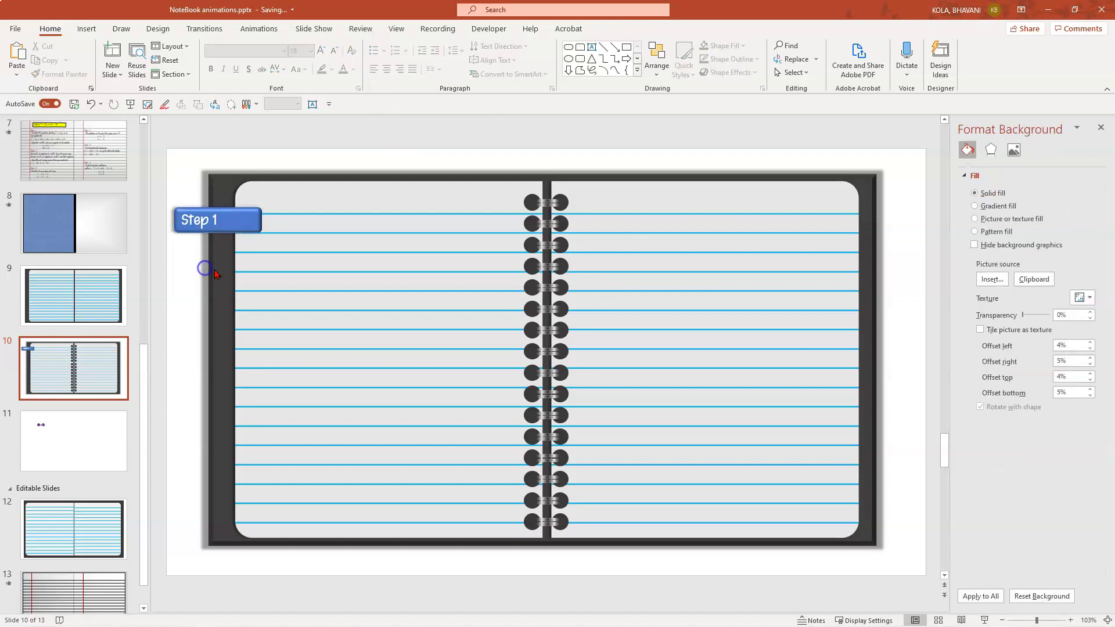
Step: Duplicate the Step 1 tab twice, stacking the copies lower along the left edge
left_click(236, 222)
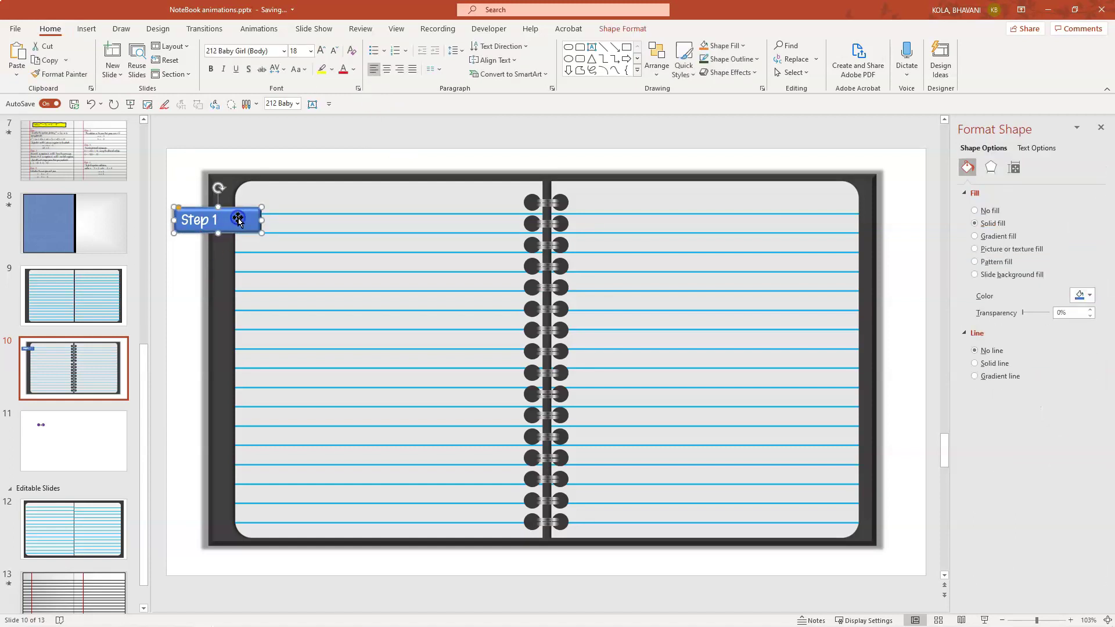
key("ctrl+d")
left_click_drag(238, 221, 225, 319)
key("ctrl+d")
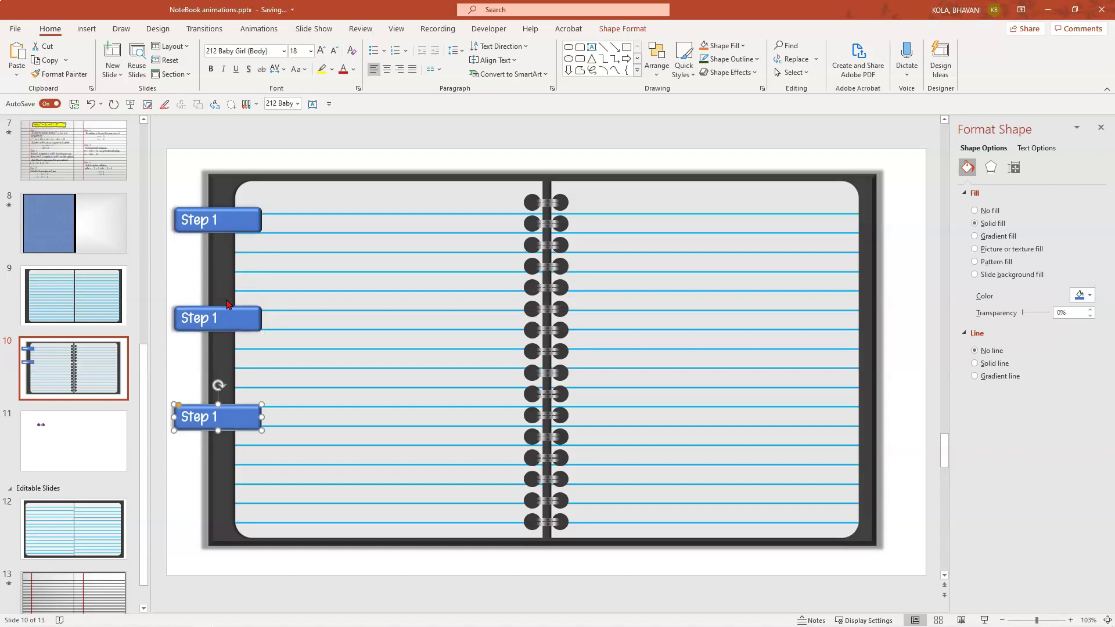